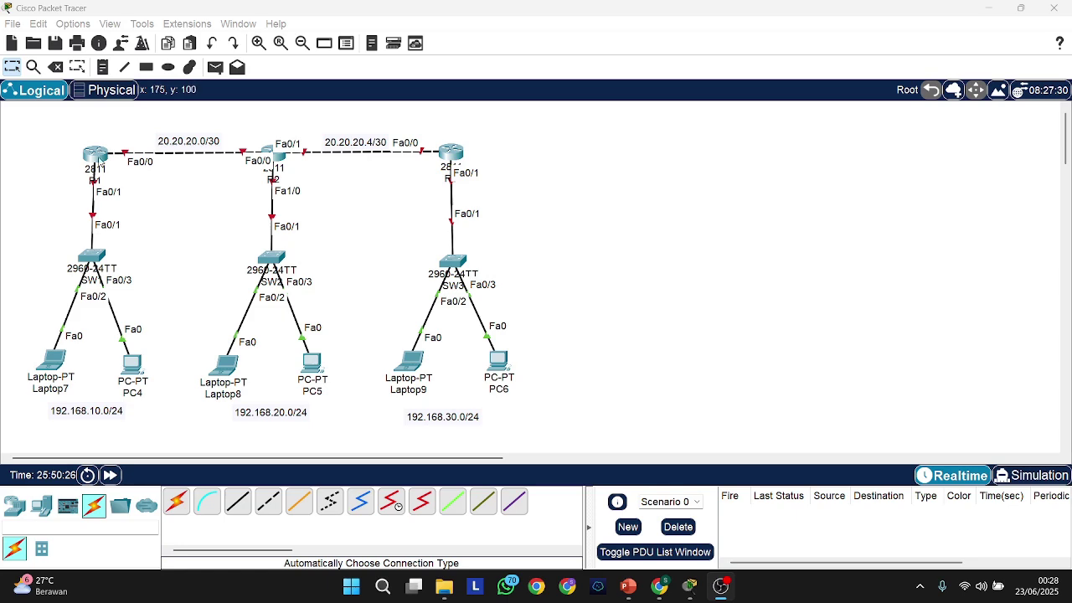
Open router R1's command line and decline the initial configuration dialog
left_click(97, 161)
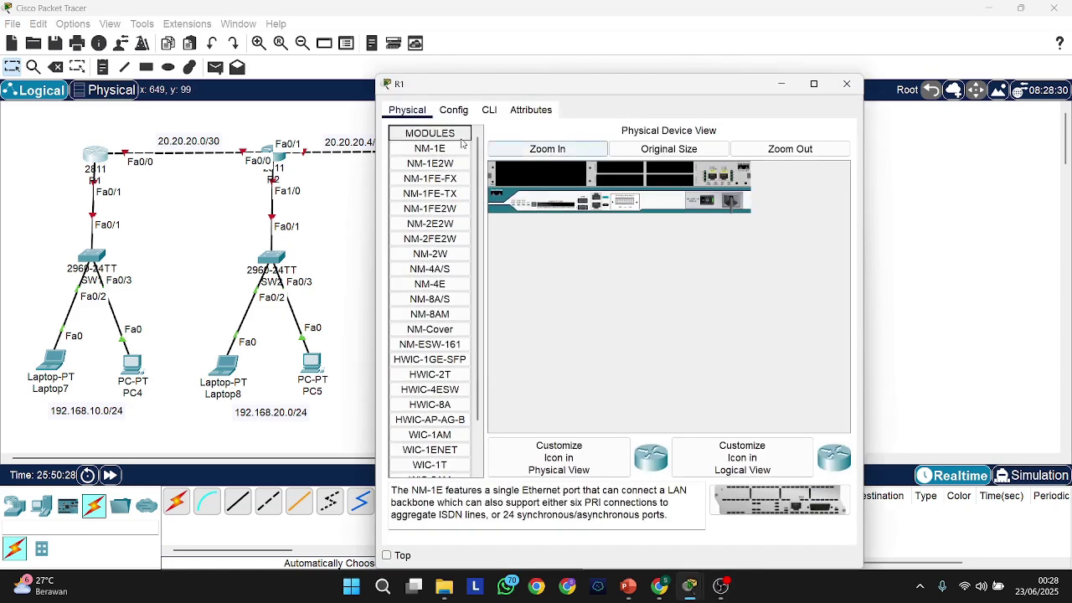
left_click(489, 110)
left_click_drag(586, 84, 622, 37)
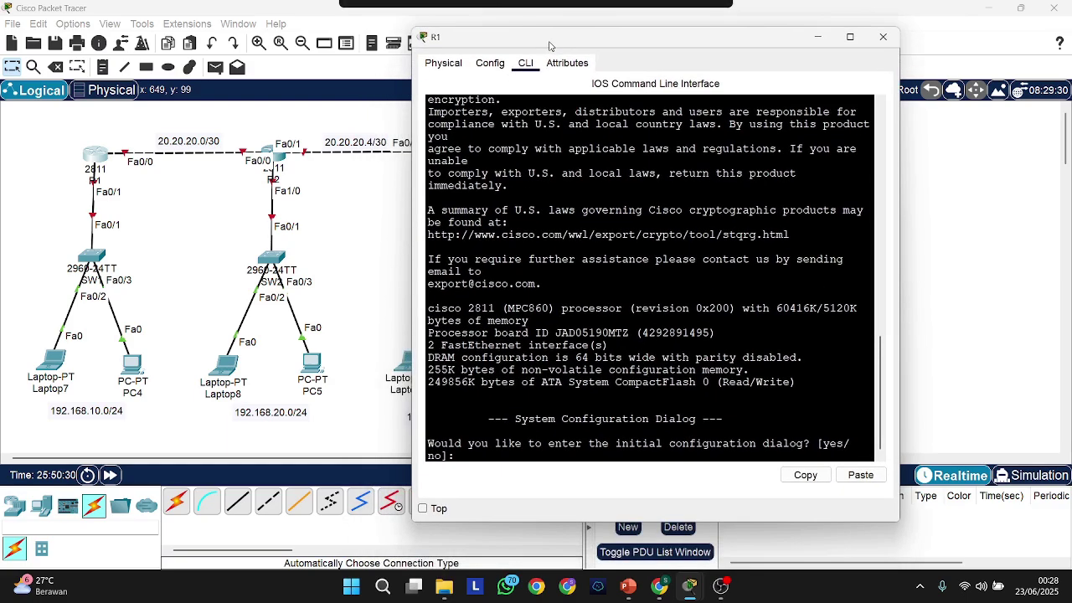
type("no")
key("Return")
key("Return")
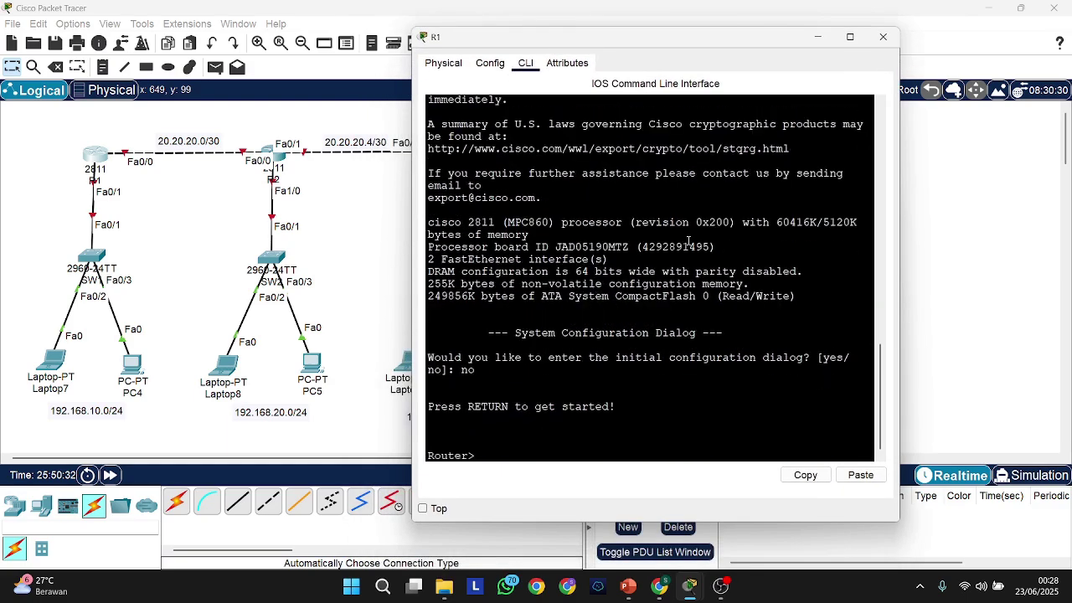
Enter global configuration mode on the router and set its hostname to R1
type("en")
key("Tab")
key("Return")
type("conf ter")
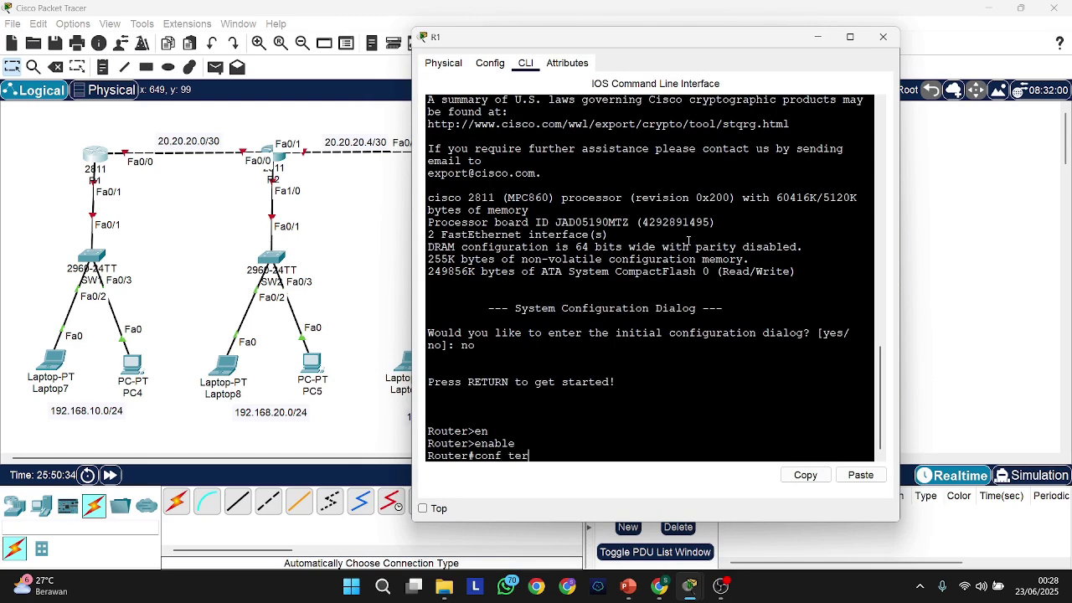
key("Return")
type("ho")
key("Tab")
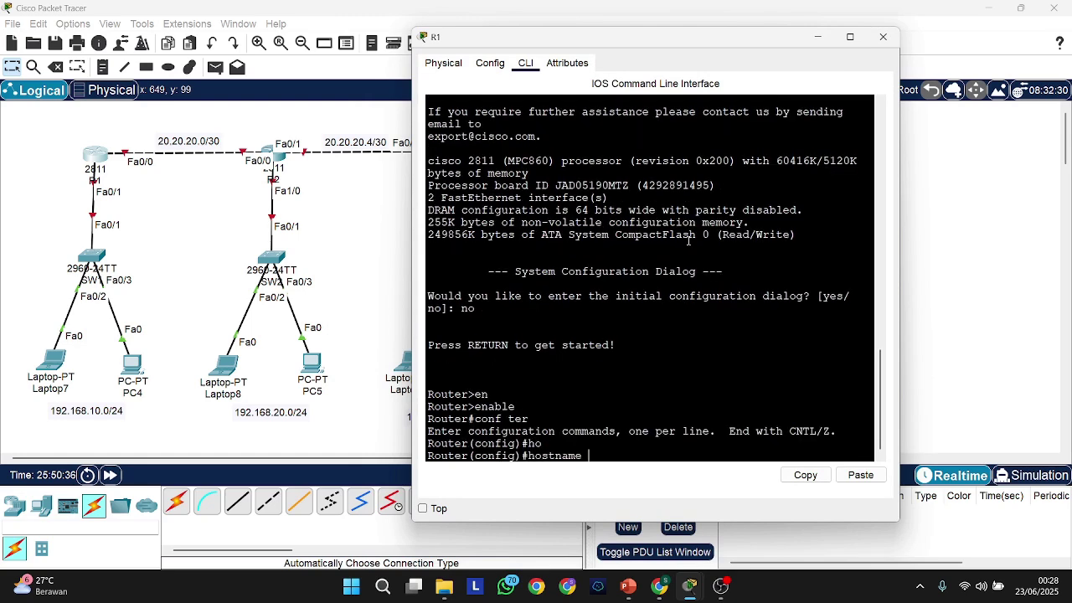
type("R12")
key("BackSpace")
key("Return")
Enable R1's interface fastEthernet 0/0 with the no shutdown command
type("in")
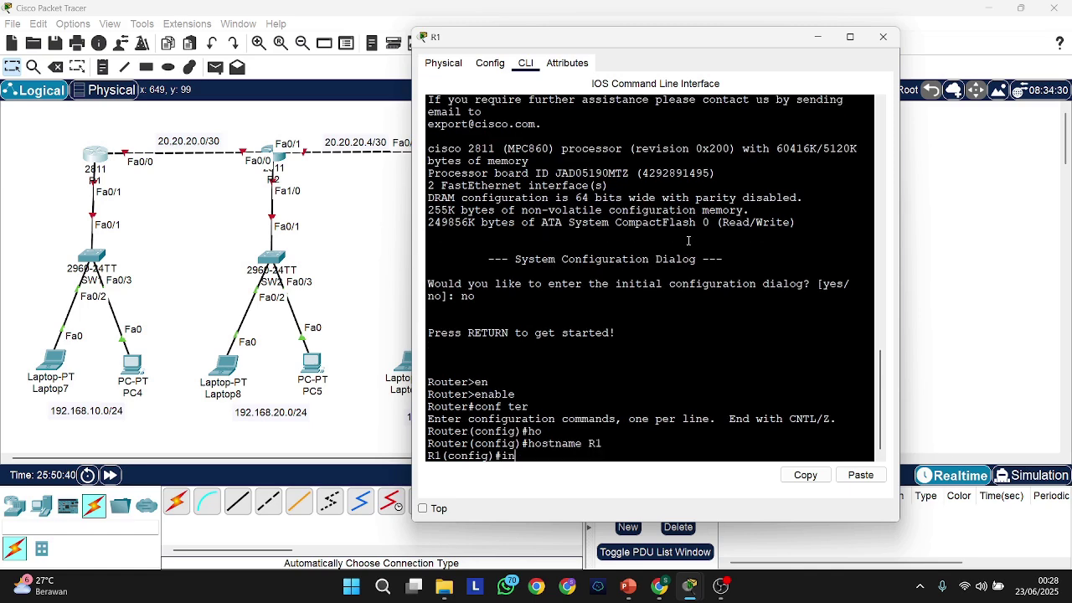
key("Tab")
type("f")
key("Tab")
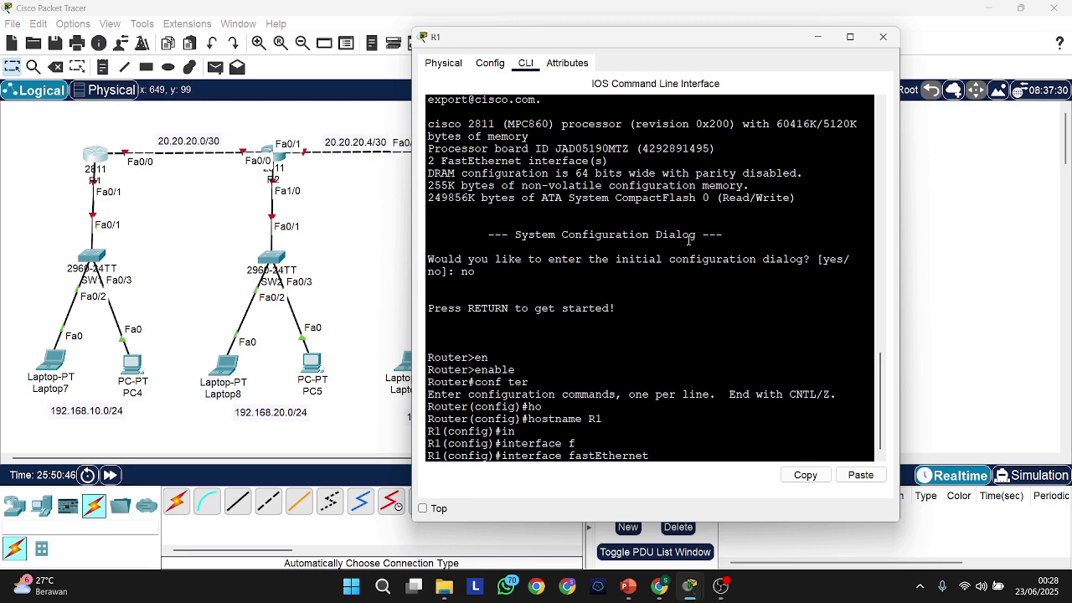
type("0/0")
key("Return")
type("no sh")
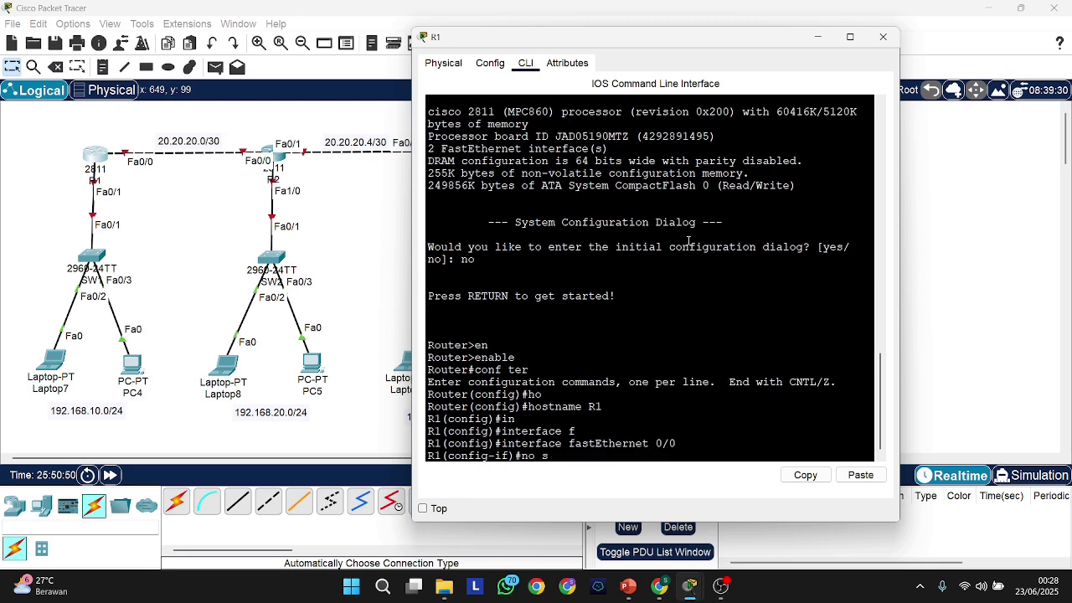
key("Tab")
key("Return")
key("Return")
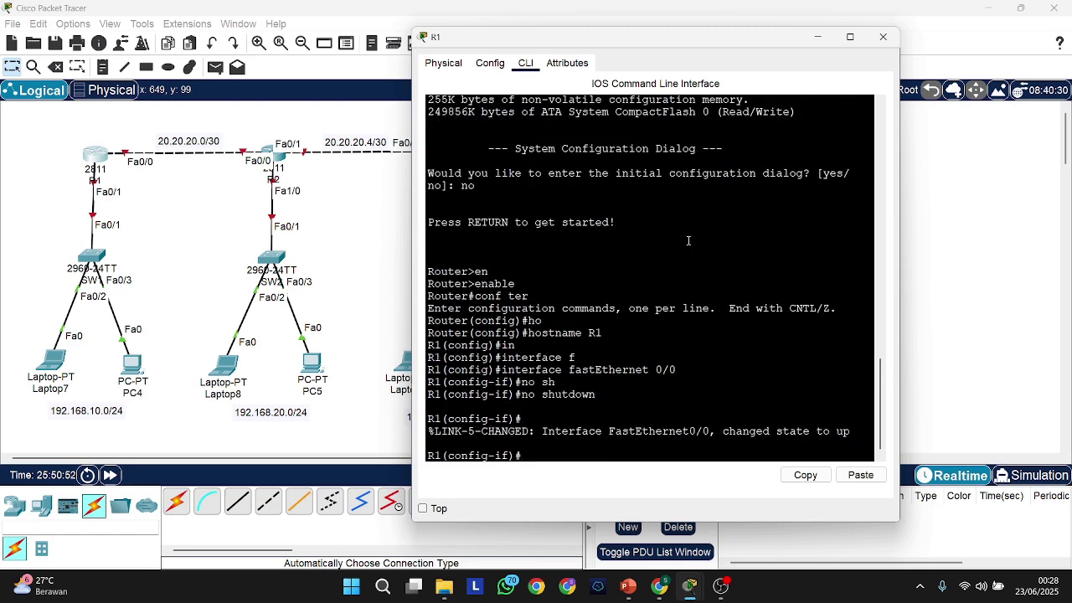
Assign IP address 20.20.20.1 with mask 255.255.255.252 to R1's fastEthernet 0/0
type("ip add")
key("Tab")
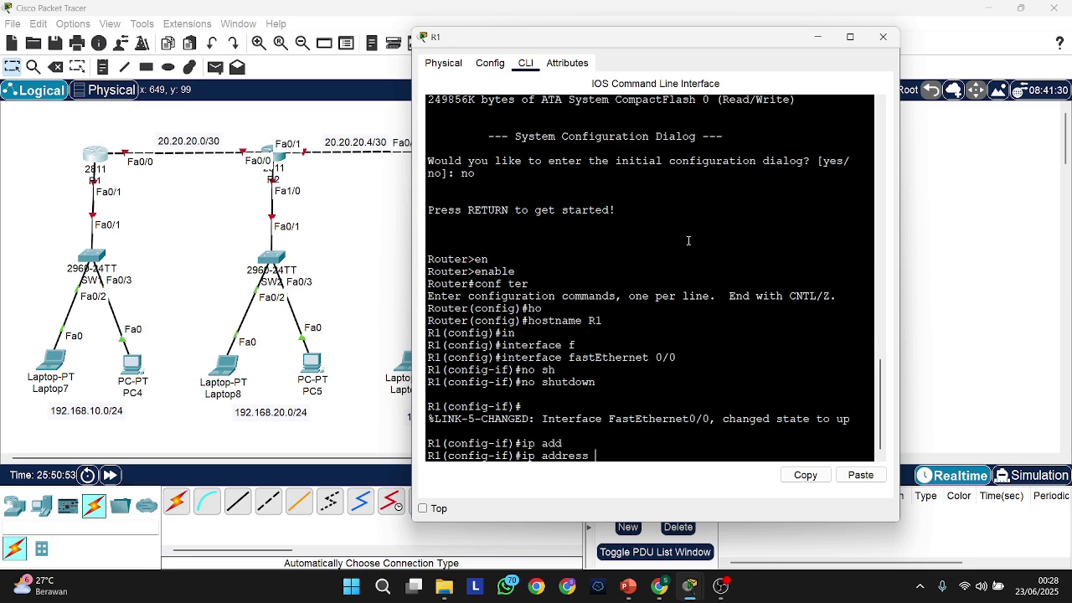
type("20.20.20.")
type("1 255.255.2")
type("55.255.252")
key("Return")
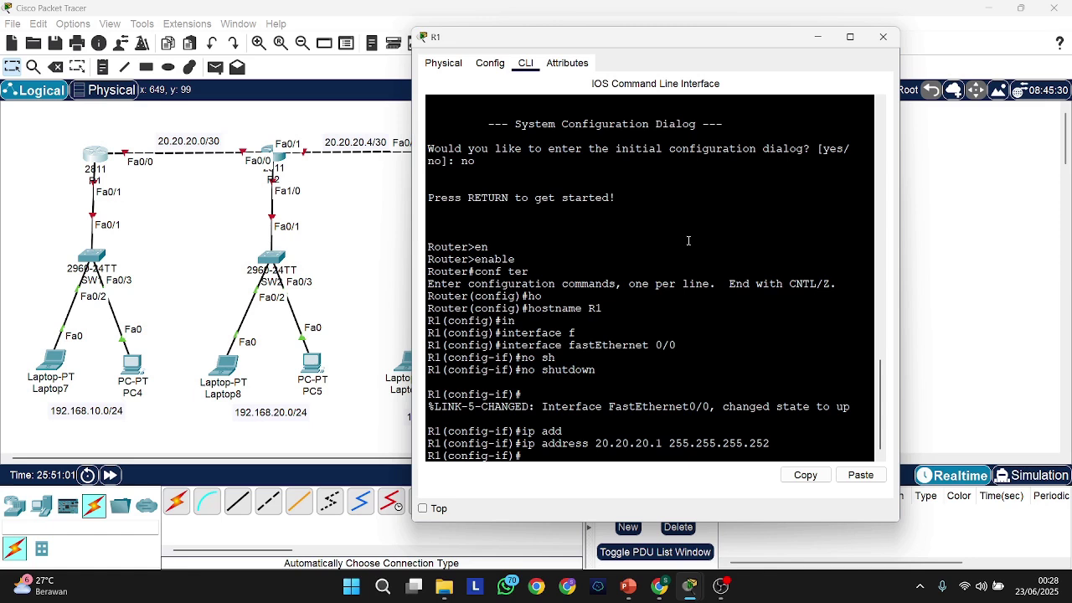
Give R1's fastEthernet 0/0 the description "to R2" and leave interface configuration
type("des")
key("Tab")
type("to ")
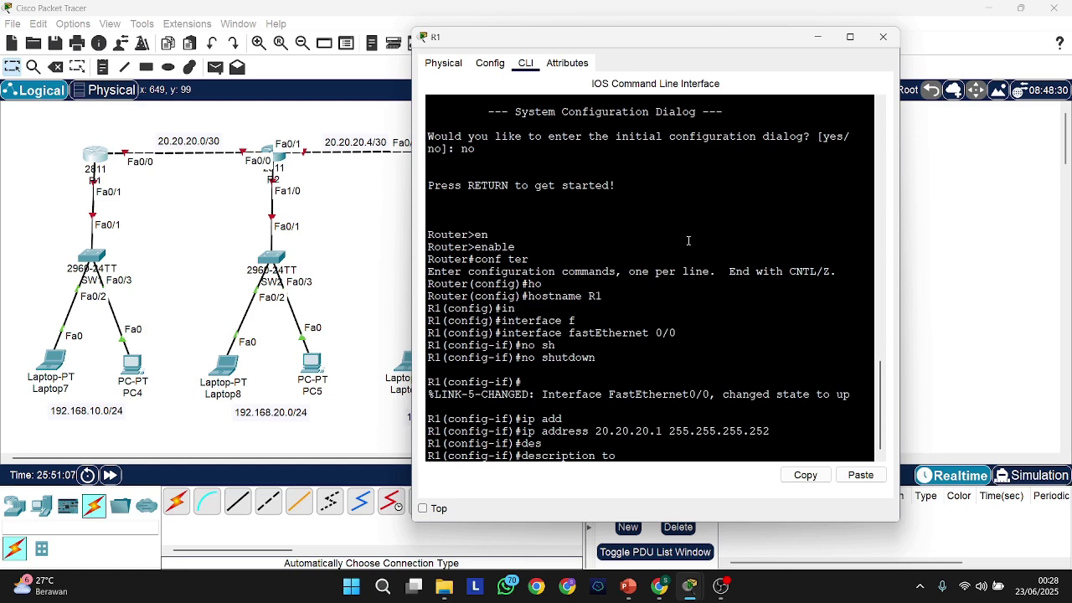
type("R2")
key("Return")
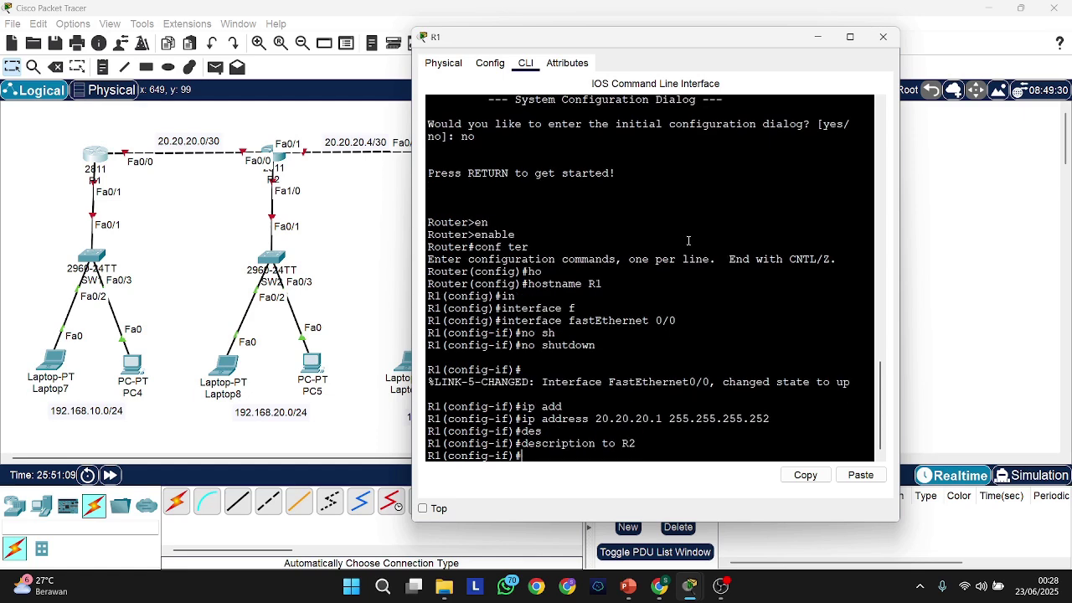
type("ex")
key("Tab")
key("Return")
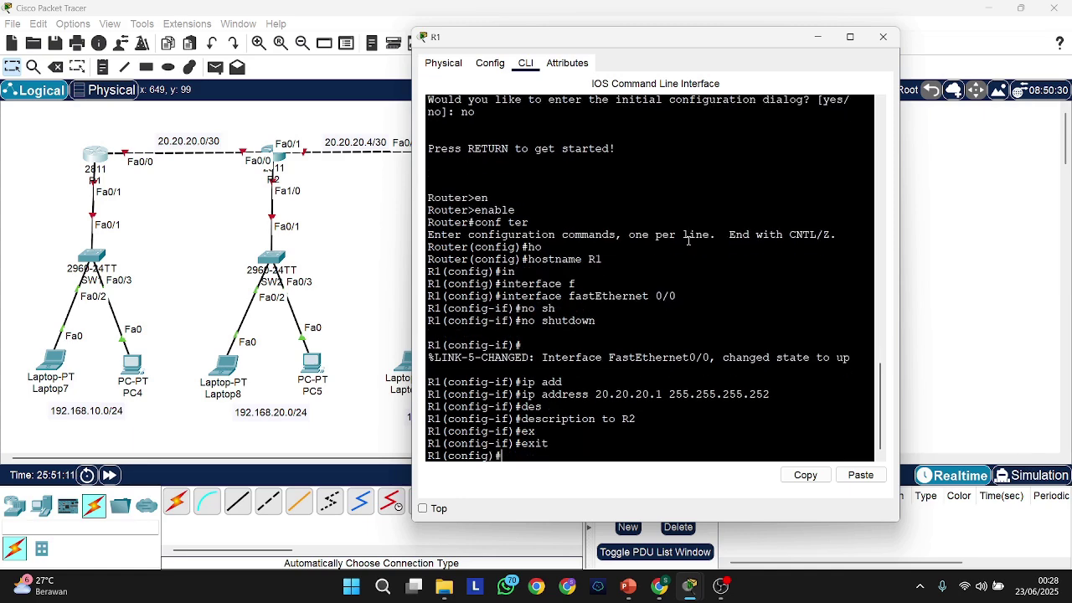
Enable R1's interface fastEthernet 0/1 with the no shutdown command
type("in")
key("Tab")
type("f")
key("Tab")
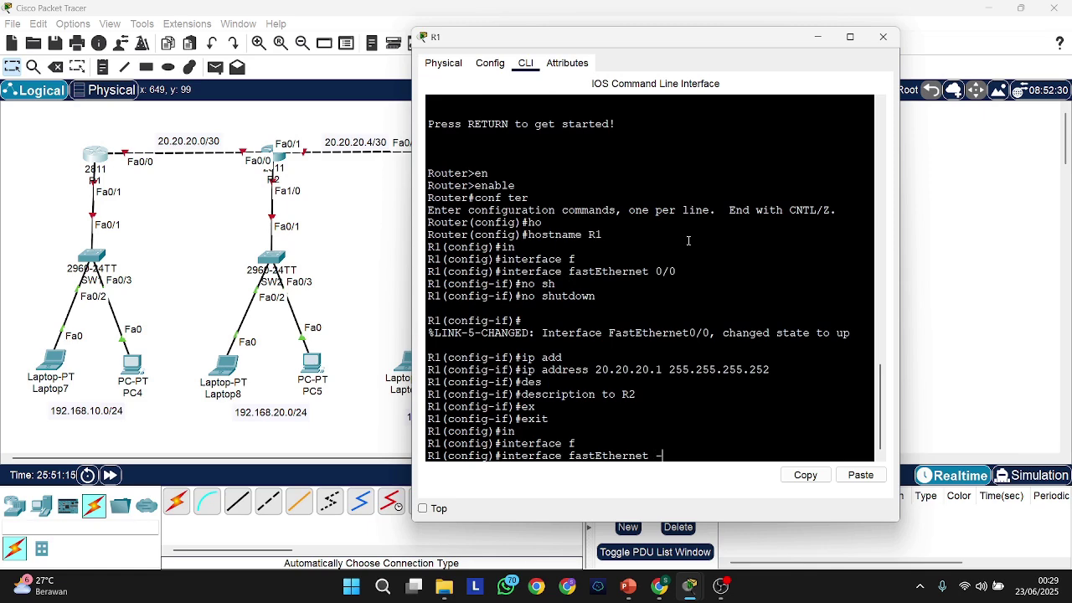
type("0/1")
key("Return")
type("no")
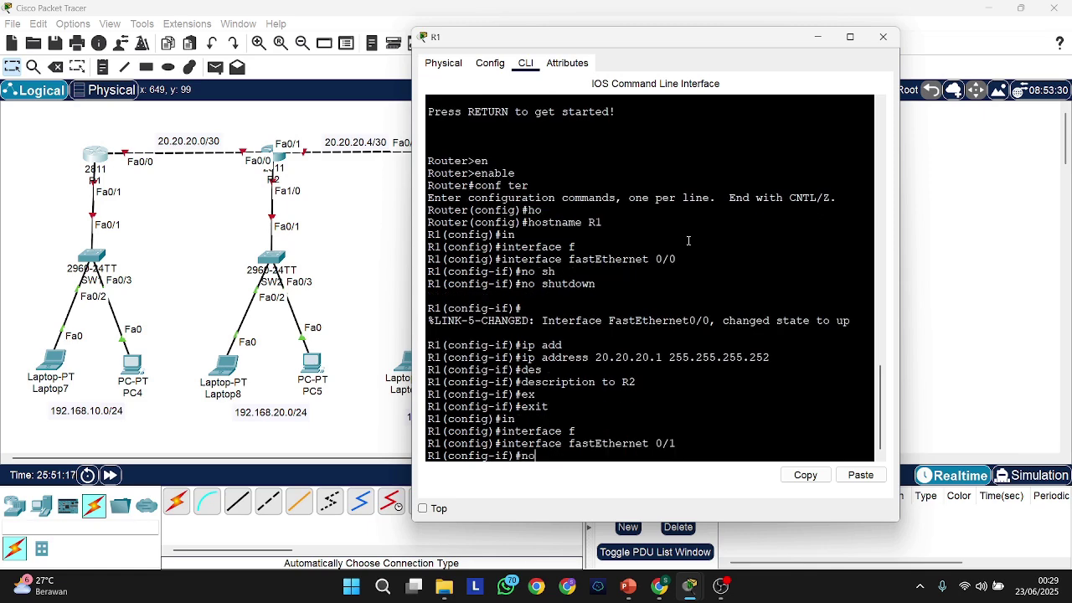
type(" sh")
key("Tab")
key("Return")
key("Return")
key("Return")
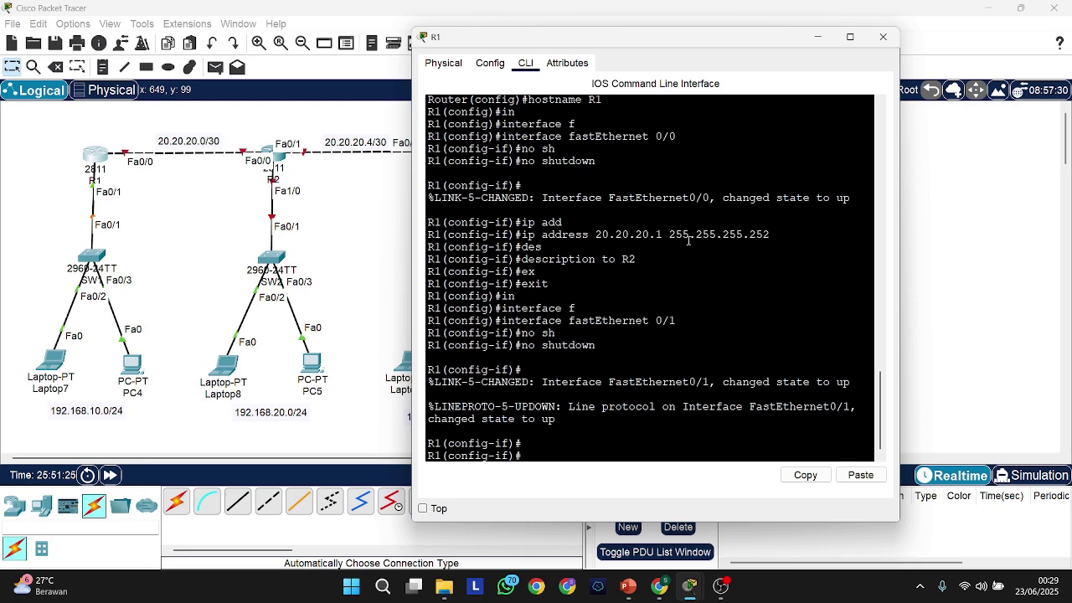
Give R1's fastEthernet 0/1 the description "to Client"
type("des")
key("Tab")
type("to")
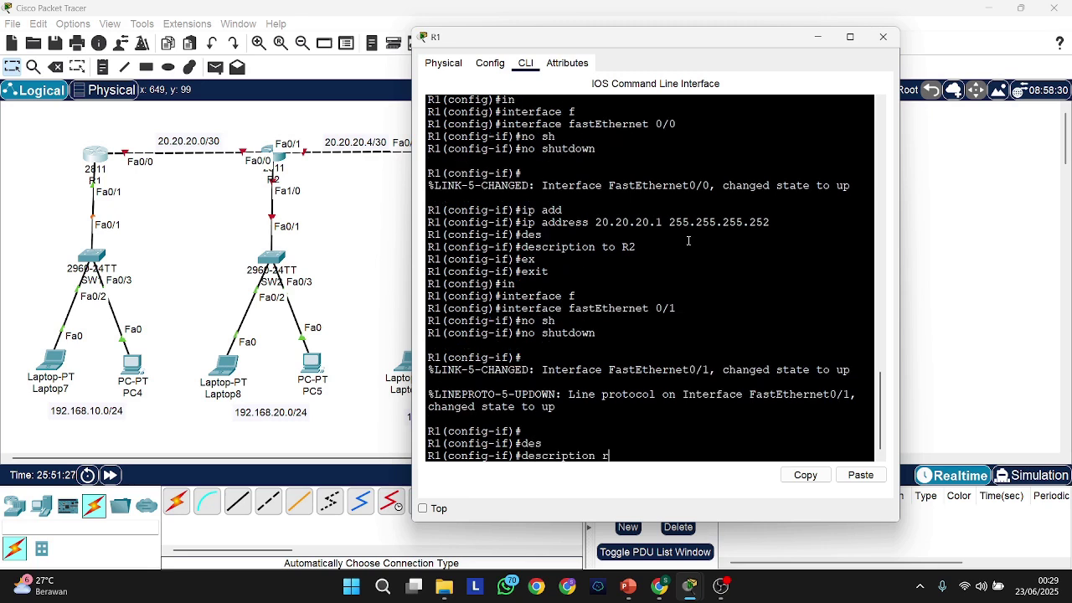
key("Tab")
type("C")
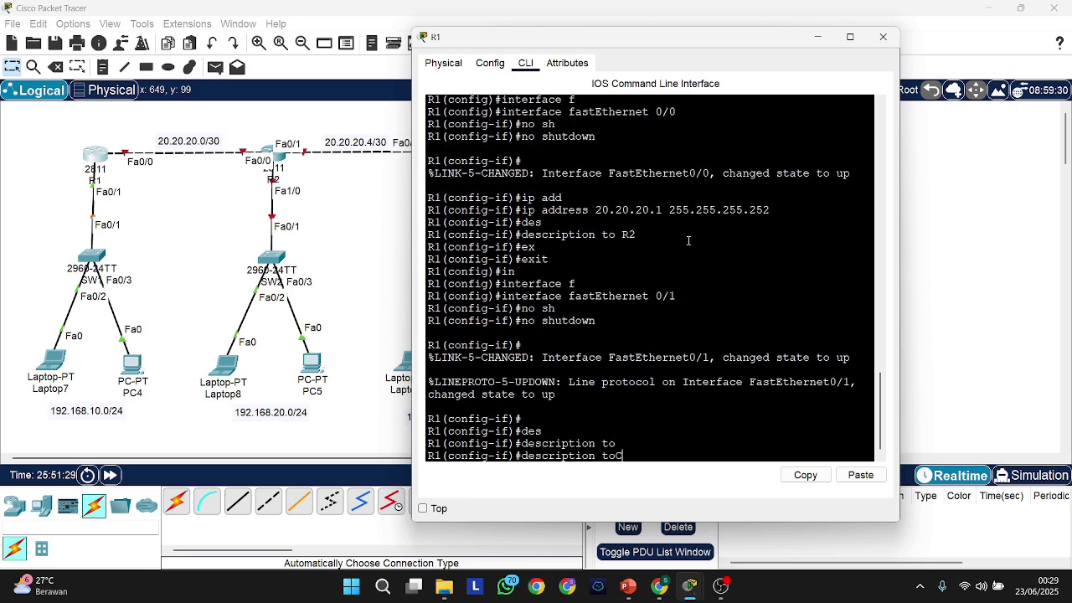
key("BackSpace")
type(" Client")
key("Return")
Assign IP address 192.168.10.1 with mask 255.255.255.0 to R1's fastEthernet 0/1 and leave interface configuration
type("ip add")
key("Tab")
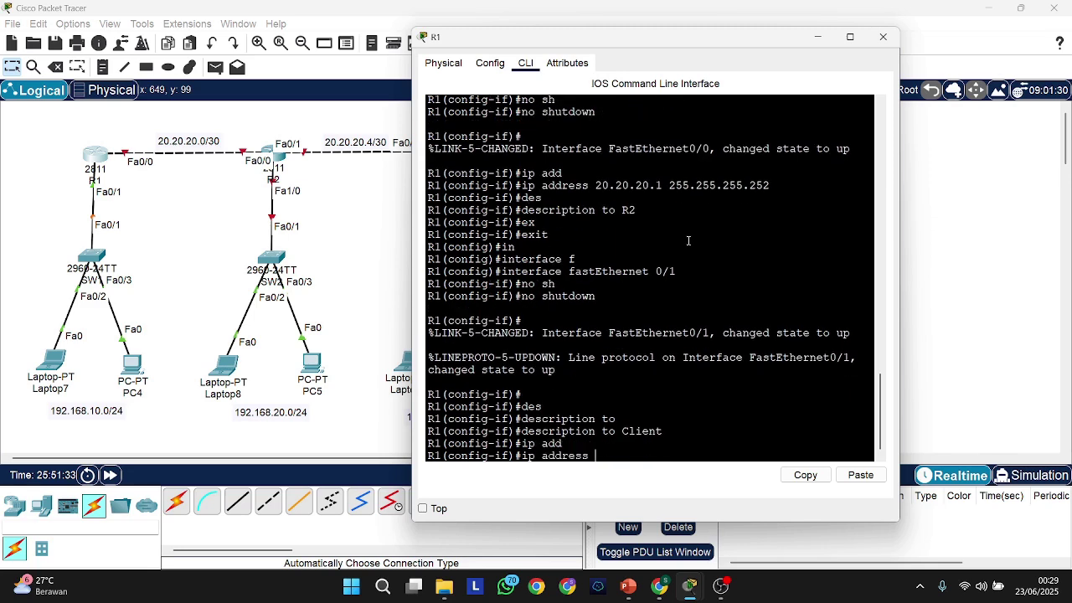
type("192.168.10.1 255.255.255.2")
key("BackSpace")
type("0-")
key("Return")
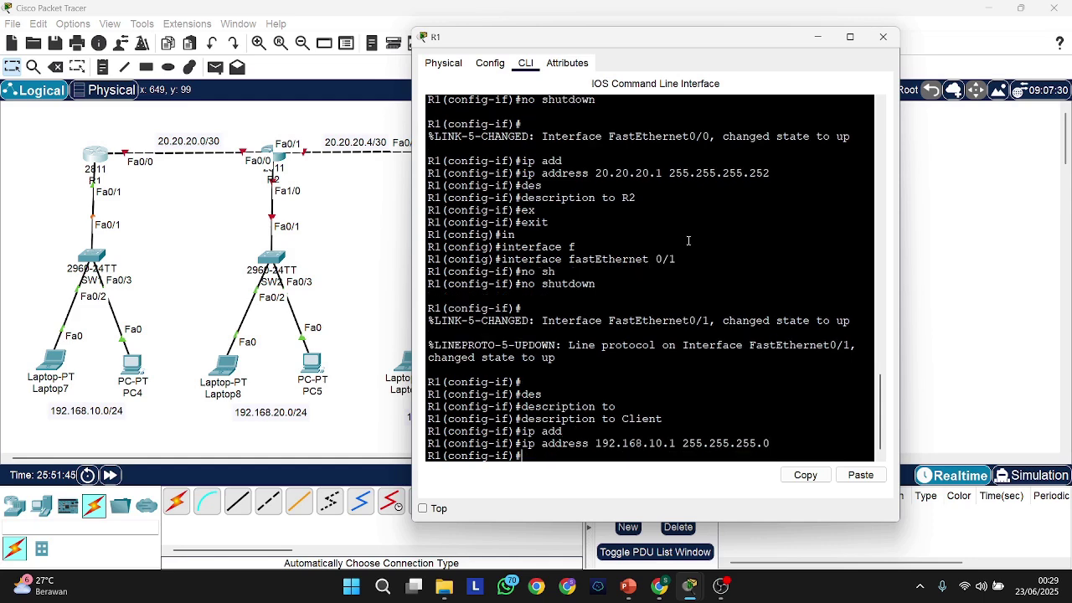
type("exi")
key("Tab")
key("Return")
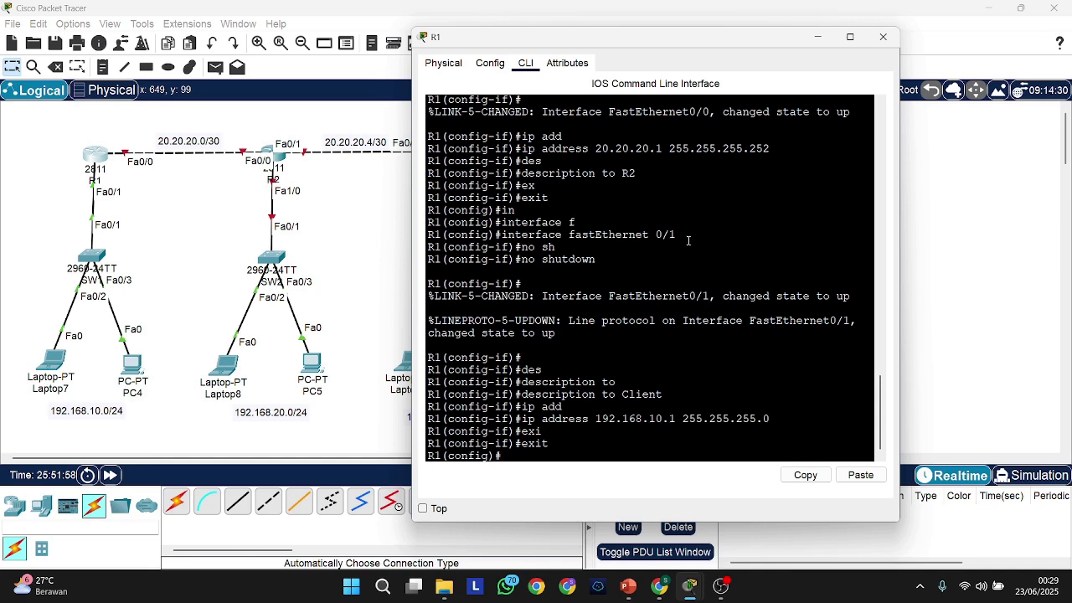
Create a DHCP pool named "server" on R1
type("ip dh")
key("Tab")
type("po")
key("Tab")
type("se")
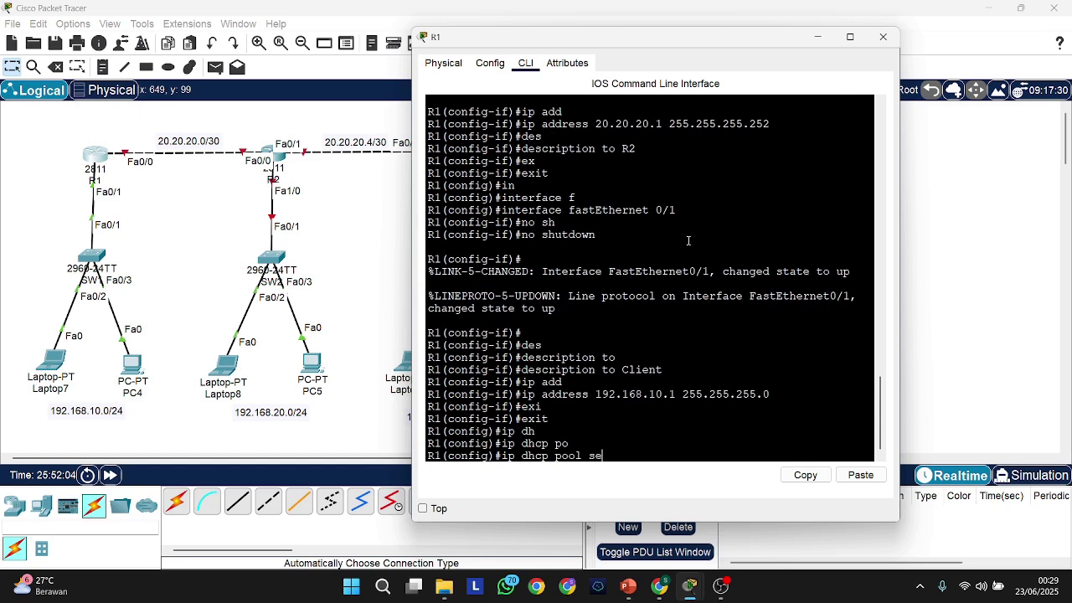
type("rver")
key("Return")
Set the DHCP pool's network to 192.168.10.0 with mask 255.255.255.0
type("netw")
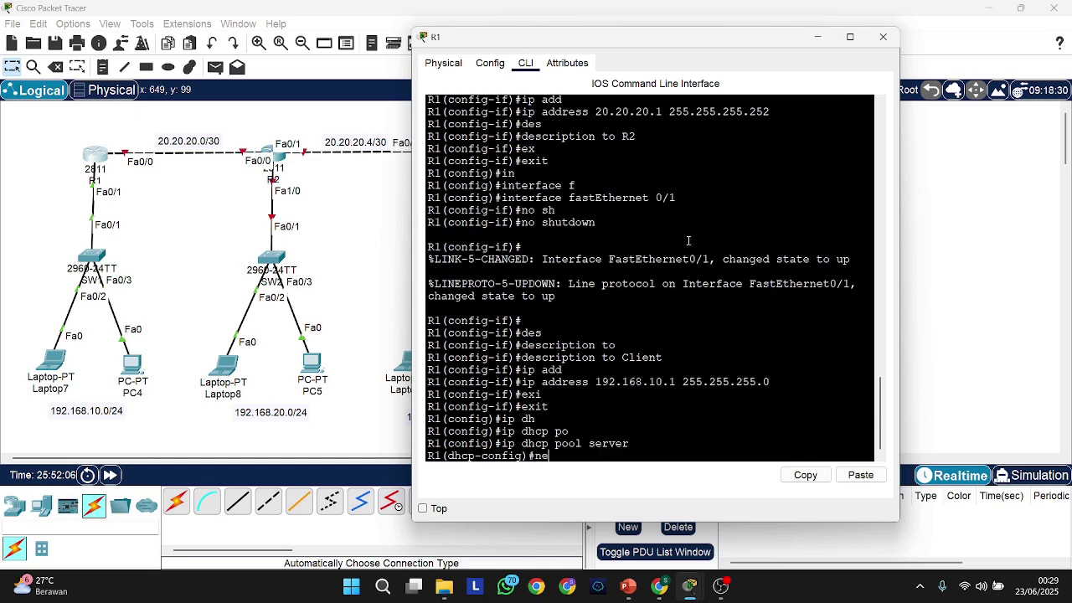
key("Tab")
type("192.16")
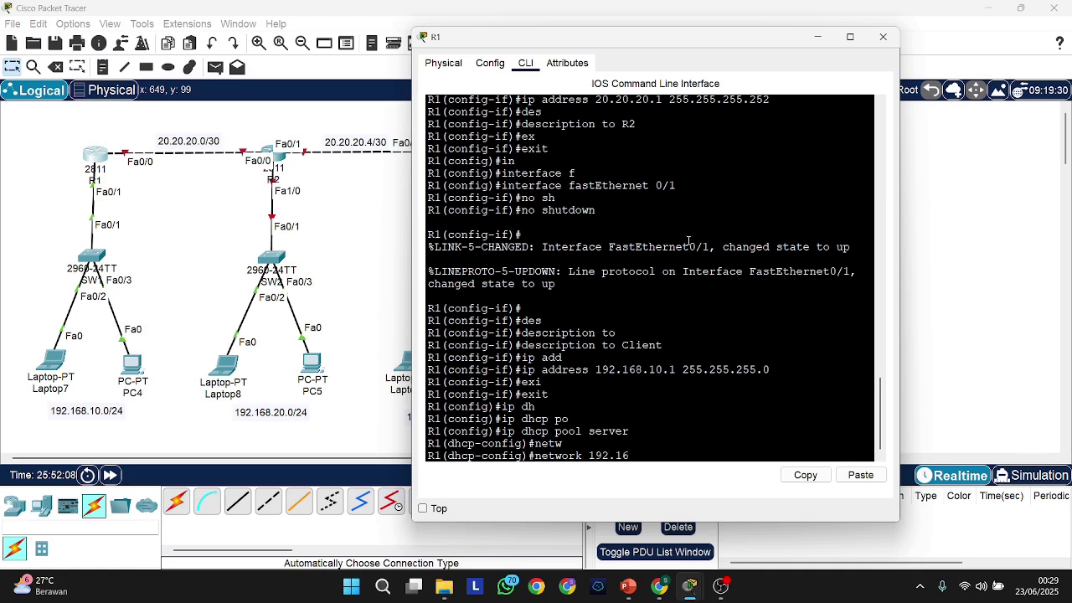
type("8.")
type("10.0 255.255.255.0")
key("Return")
Set the DHCP pool's default router to 192.168.10.1
type("de")
key("Tab")
type("192.")
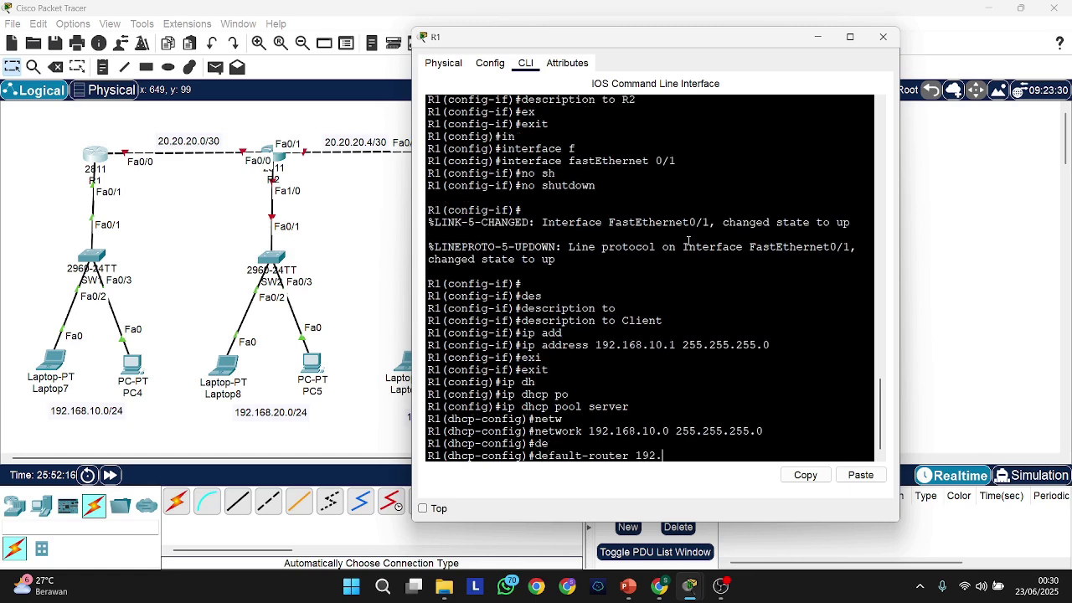
type("168.10.1")
key("Return")
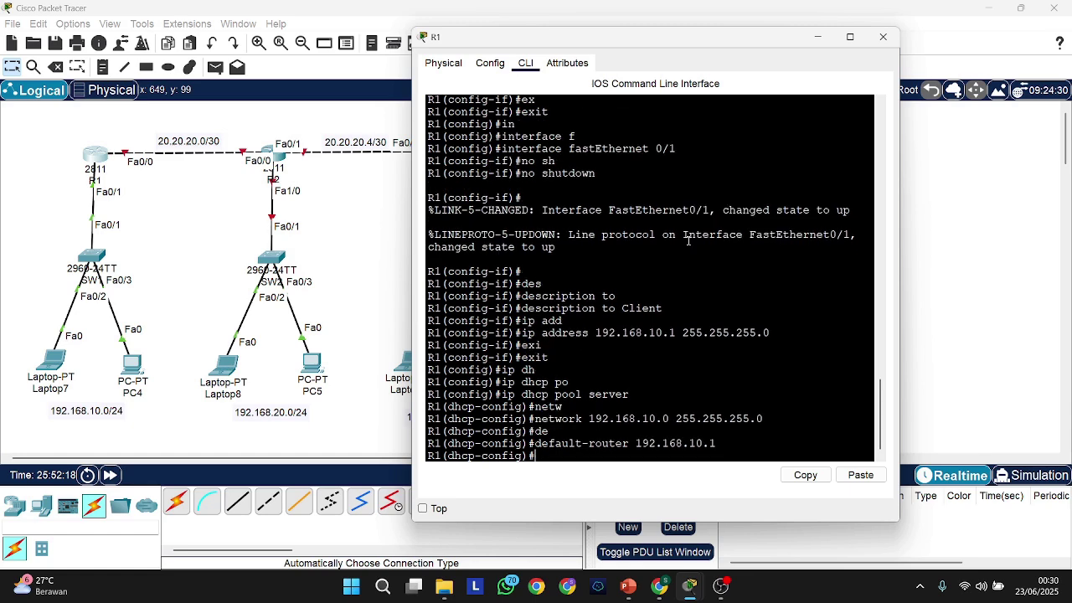
Set the DHCP pool's DNS server to 1.1.1.1 and leave pool configuration
type("dn")
key("Tab")
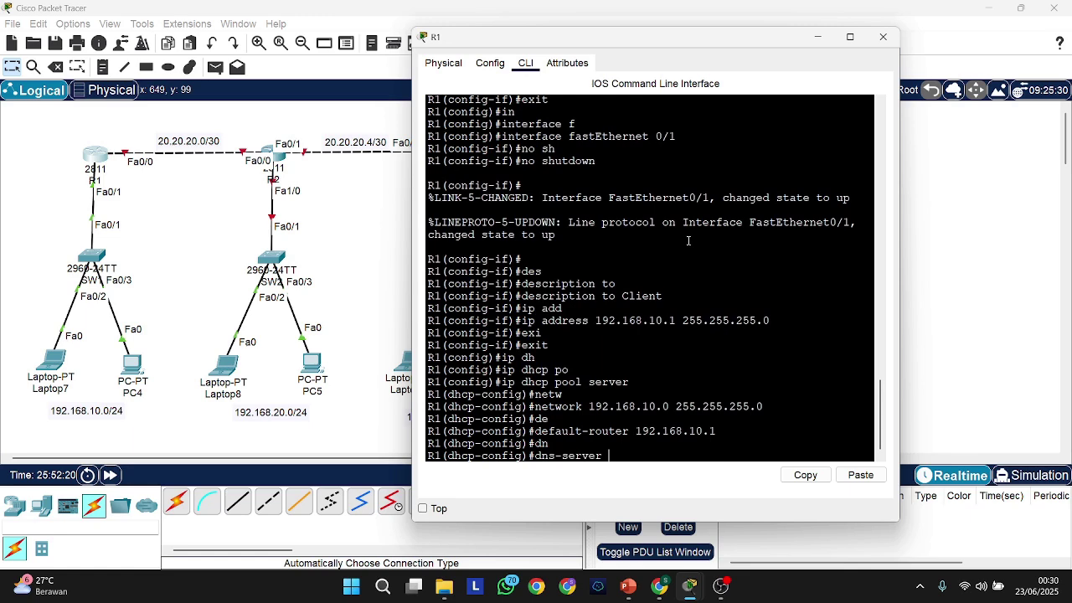
type("1.1.1.1")
key("Return")
type("exi")
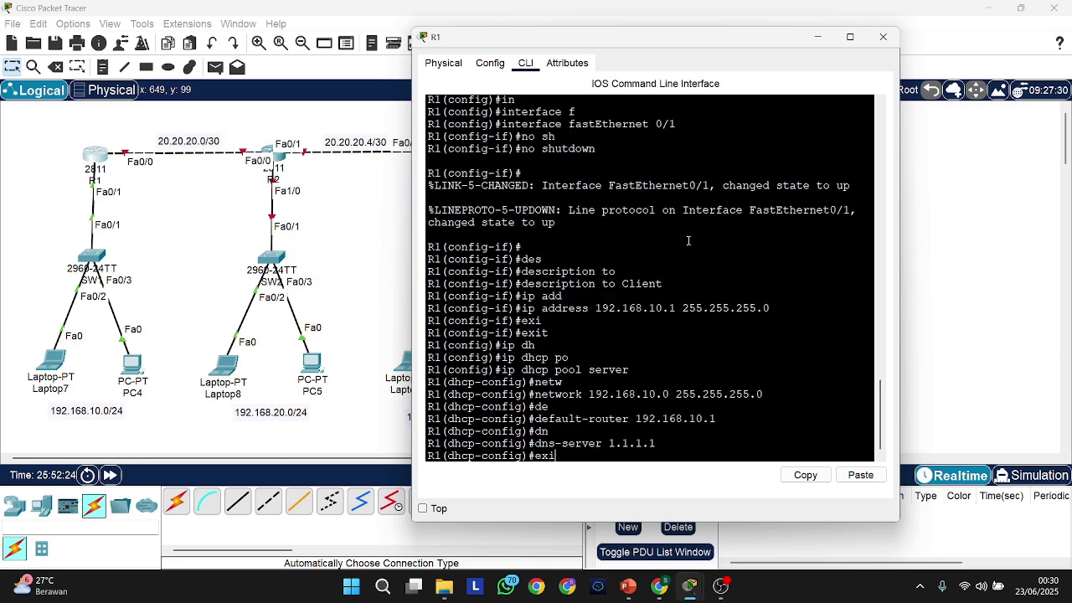
key("Tab")
key("Return")
Exclude the address 192.168.10.1 from DHCP assignment on R1
type("ip dh")
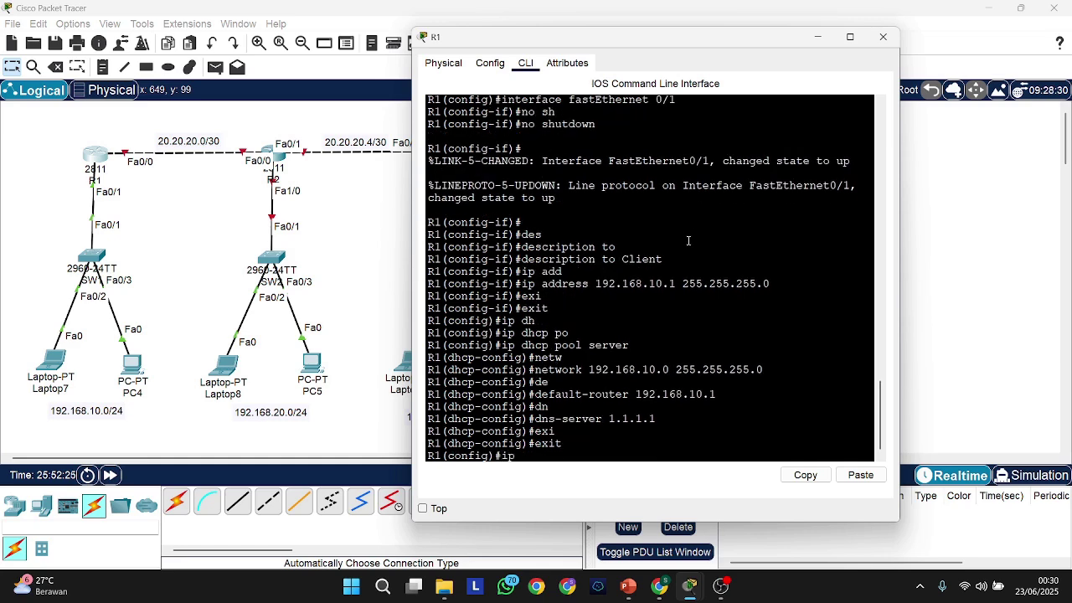
key("Tab")
type("ex")
key("Tab")
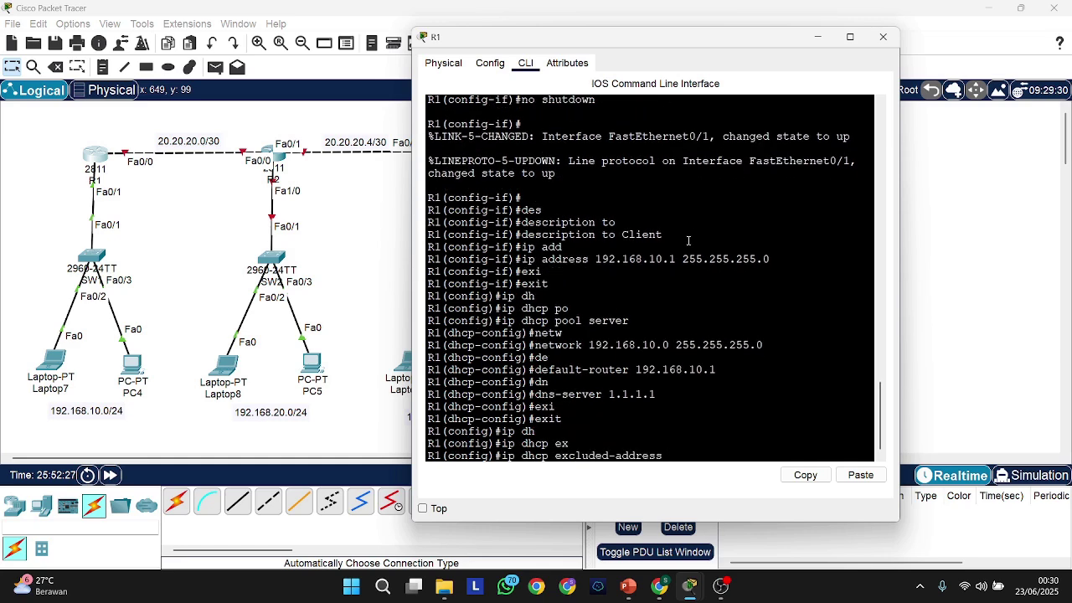
type("192.168.10.1")
key("Return")
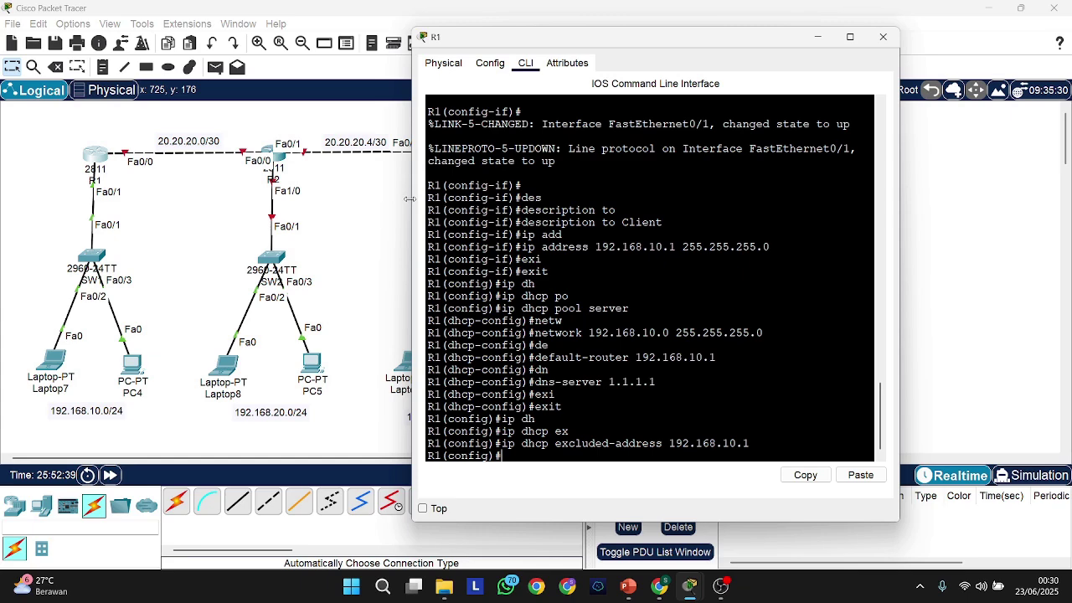
Open router R2's command line and decline the initial configuration dialog
left_click(272, 155)
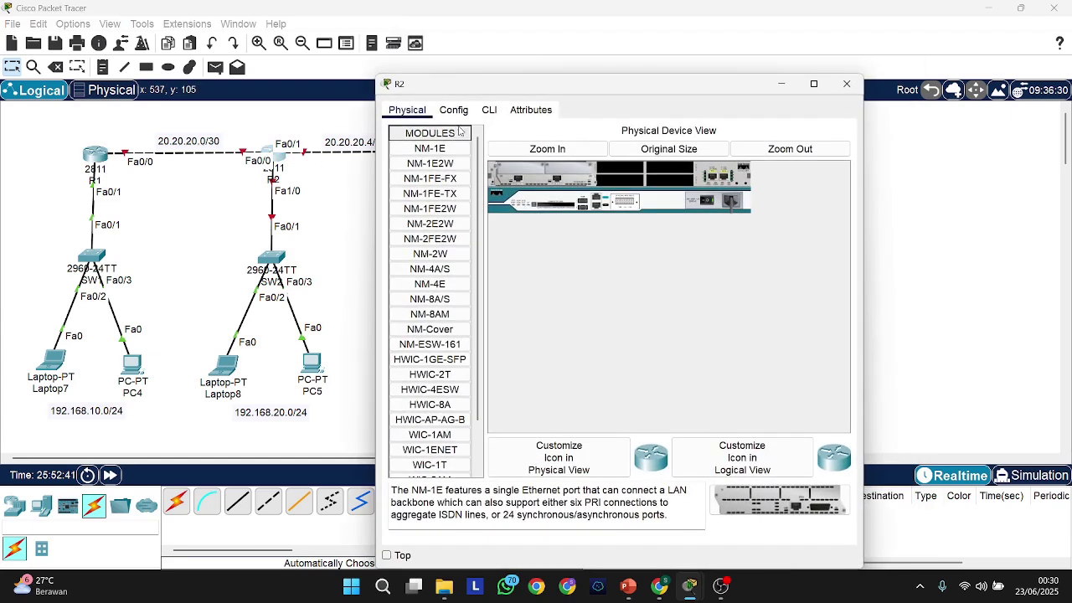
left_click(489, 110)
left_click_drag(519, 84, 592, 68)
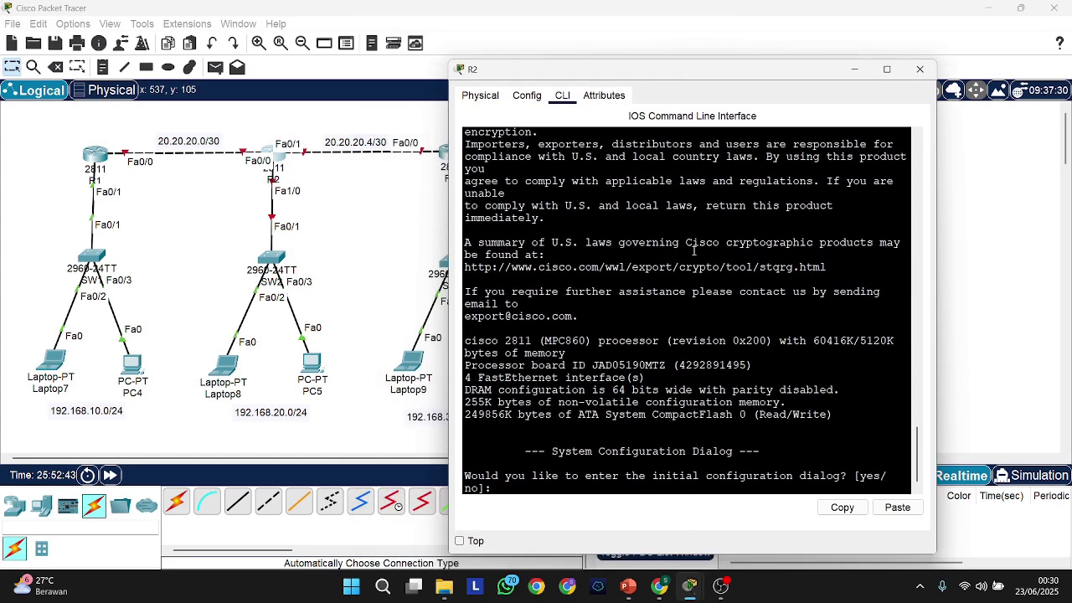
type("no")
key("Return")
key("Return")
Enter privileged EXEC mode on R2
type("en")
key("Tab")
key("Return")
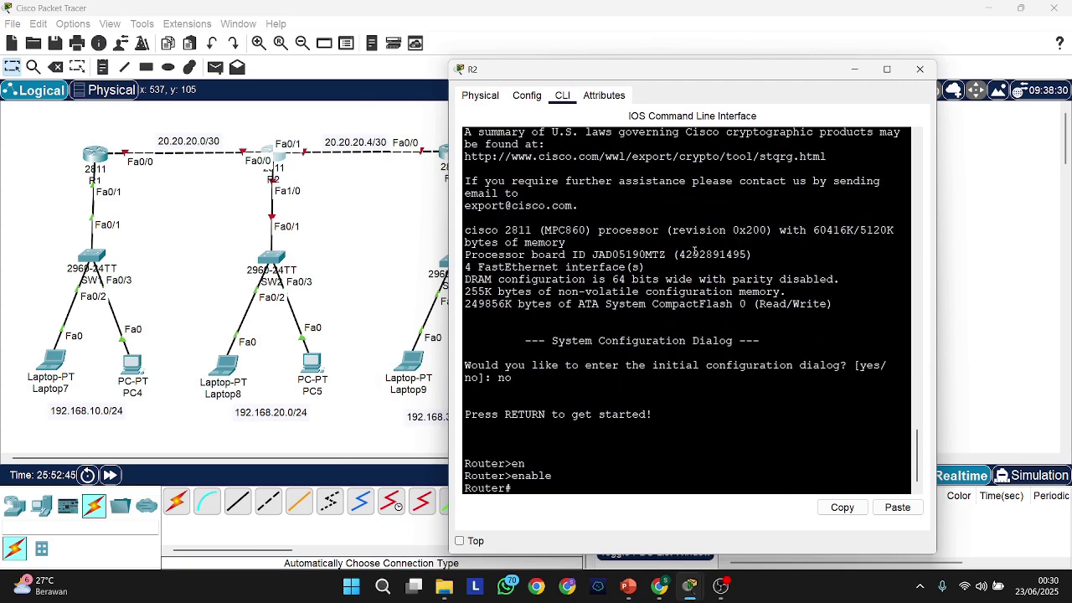
Enter global configuration mode and set the router's hostname to R2
type("conf ter")
key("Return")
type("h")
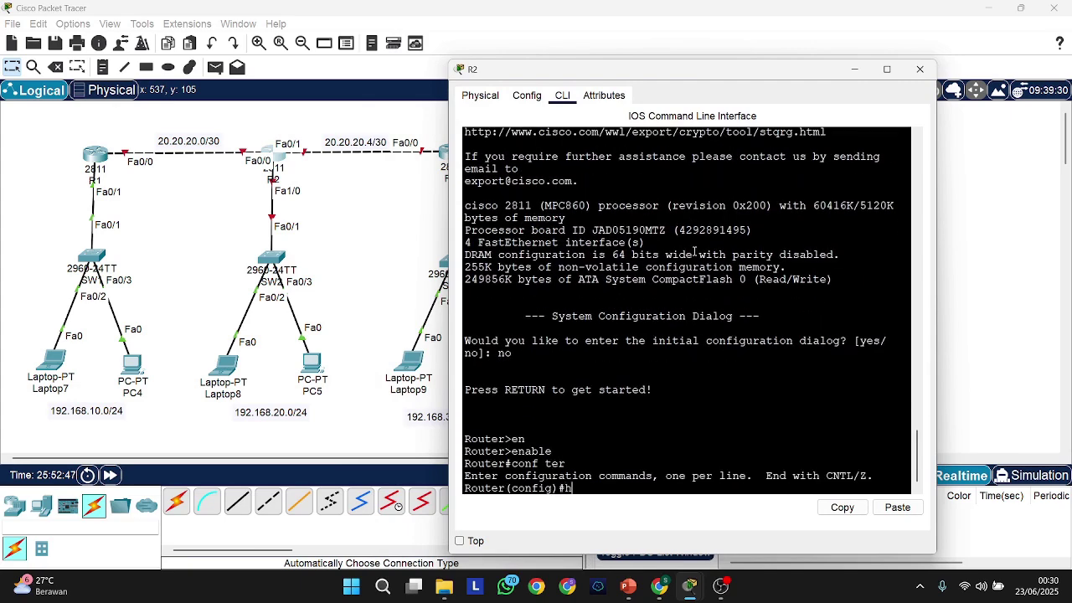
type("o")
key("Tab")
type("R2")
key("Return")
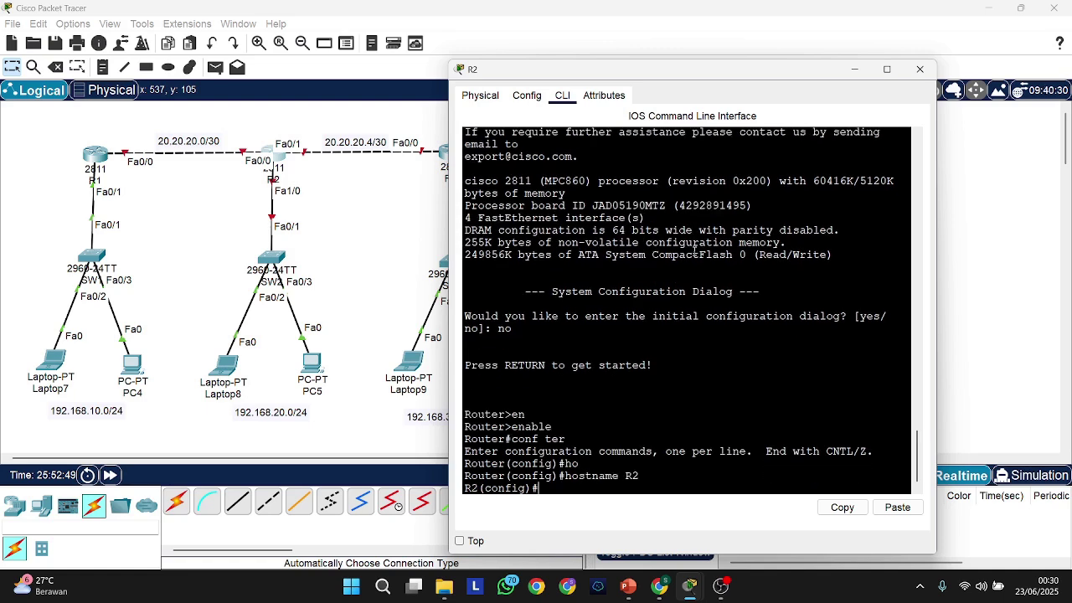
Open R2's interface FastEthernet 0/0 for configuration and enable it with no shutdown
type("in")
key("Tab")
type("f")
key("Tab")
type("0/0")
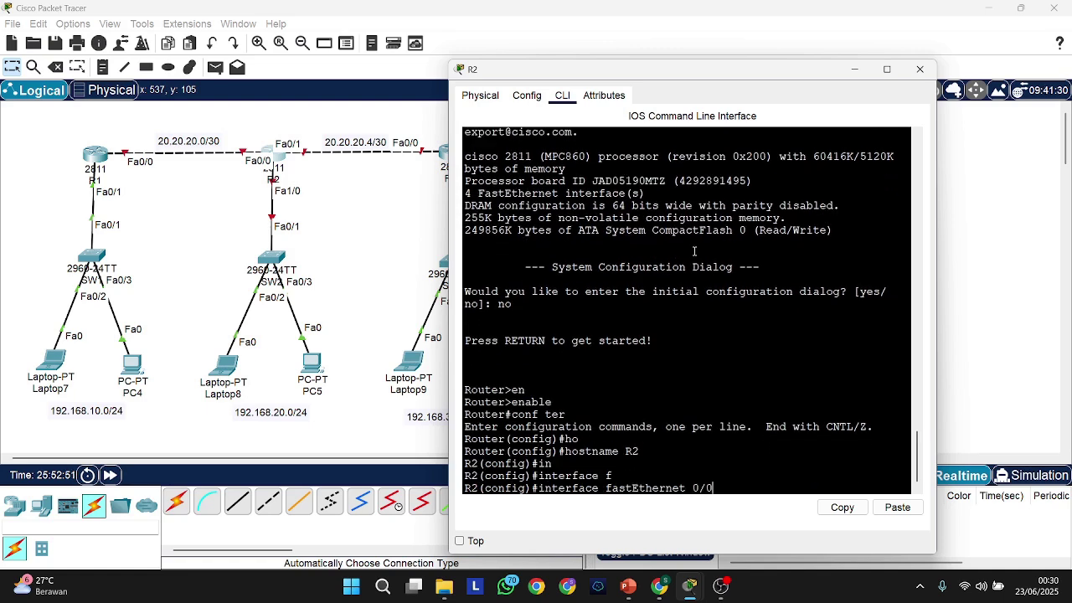
key("Return")
type("no sh")
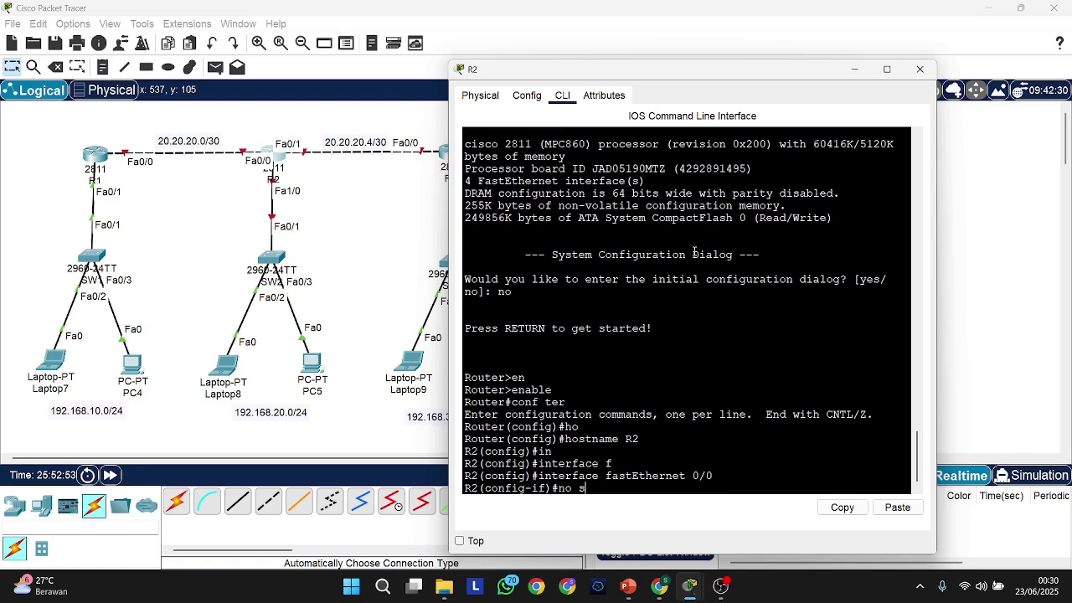
key("Tab")
key("Return")
key("Return")
key("Return")
Set the description of FastEthernet 0/0 to "to R1"
type("des")
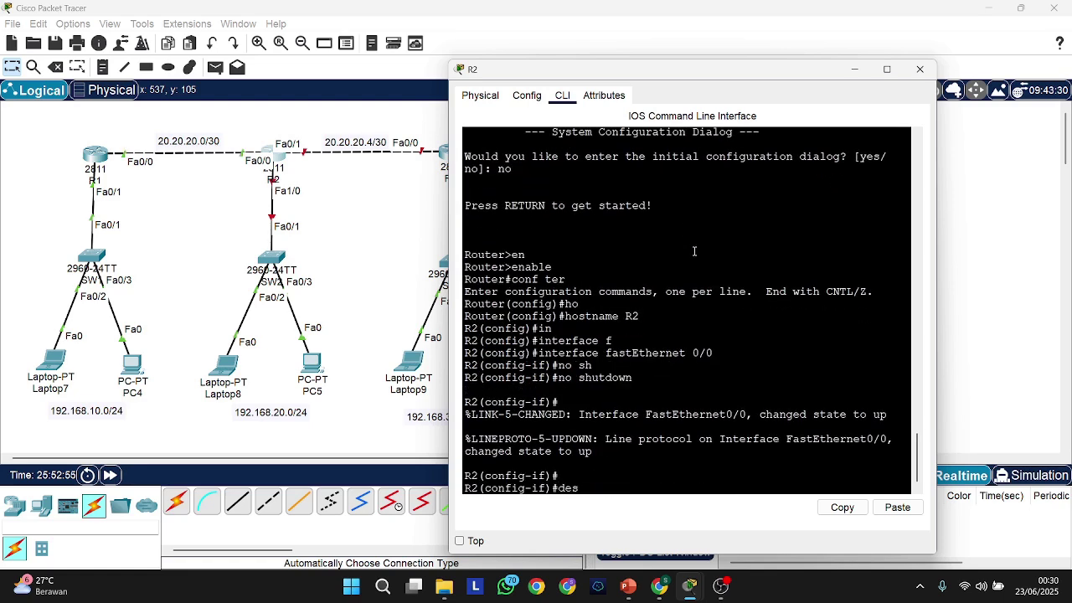
key("Tab")
type("to R1")
key("Return")
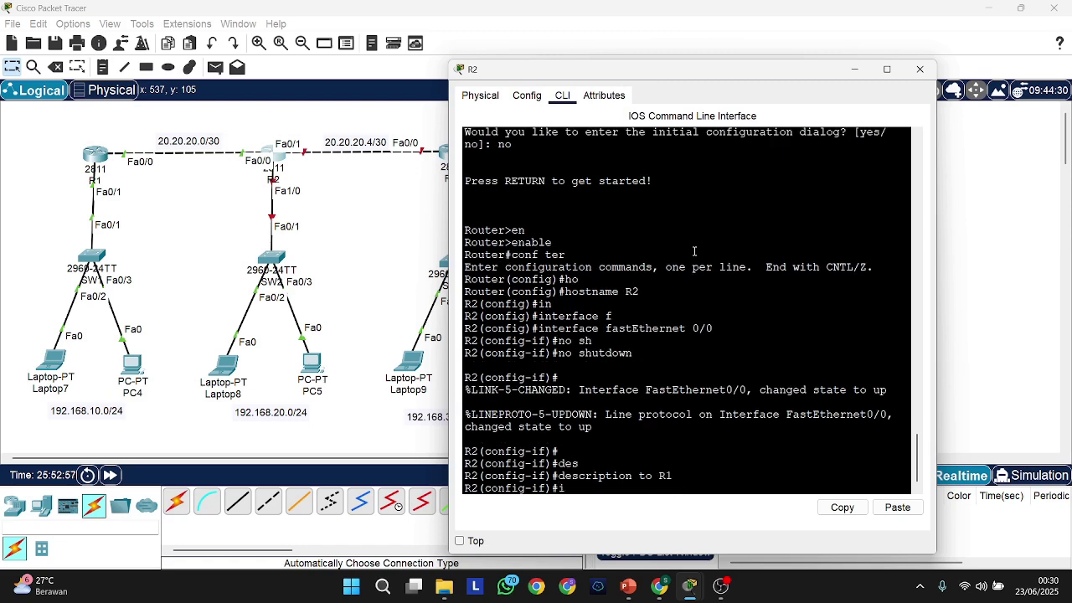
Assign FastEthernet 0/0 the IP address 20.20.20.2 with subnet mask 255.255.255.252
type("ip add")
key("Tab")
type("20.20.20.")
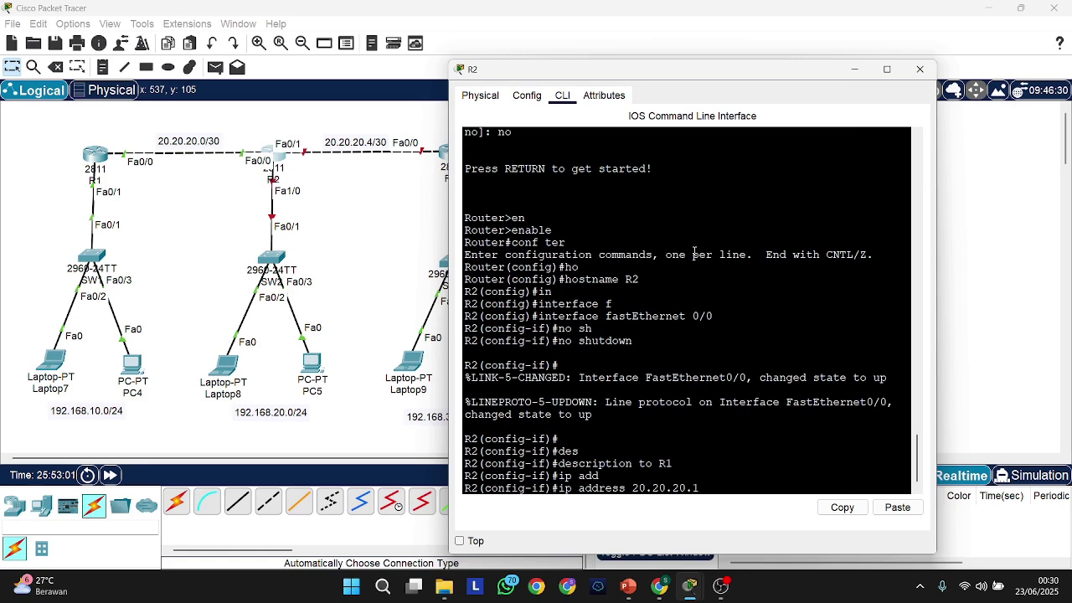
key("BackSpace")
type("2 255.255.255.252")
key("Return")
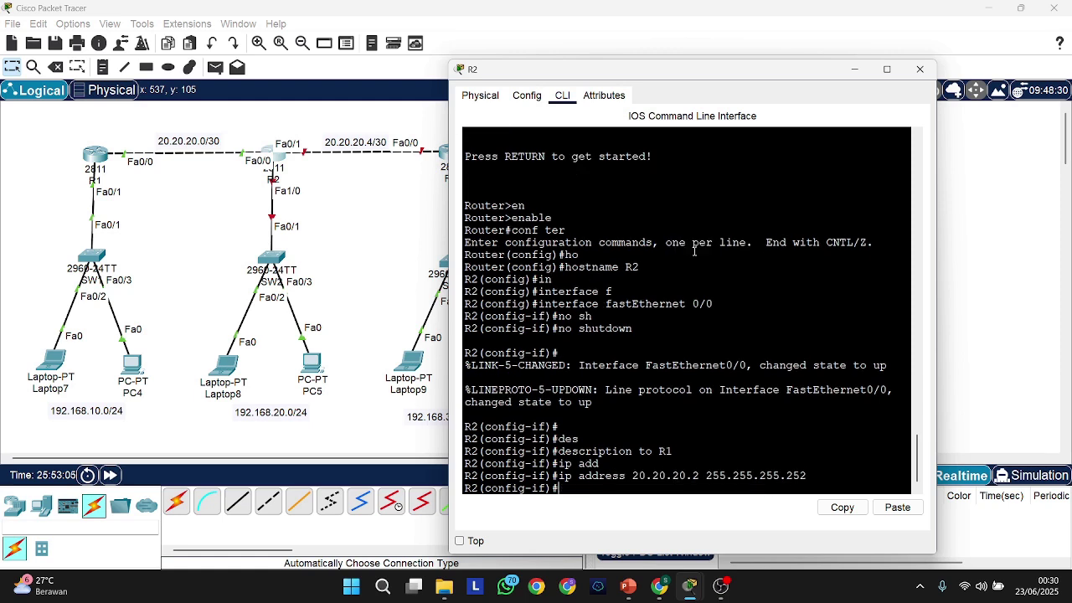
Enter the description "to R1" again for FastEthernet 0/0 and leave interface configuration
type("des")
key("Tab")
type("t")
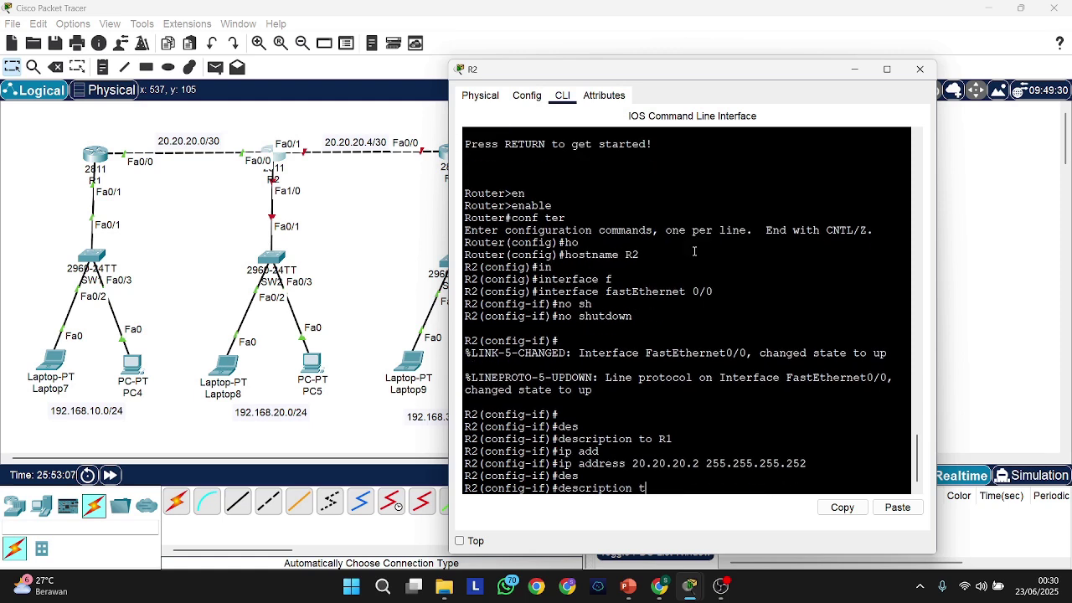
type("o")
key("Tab")
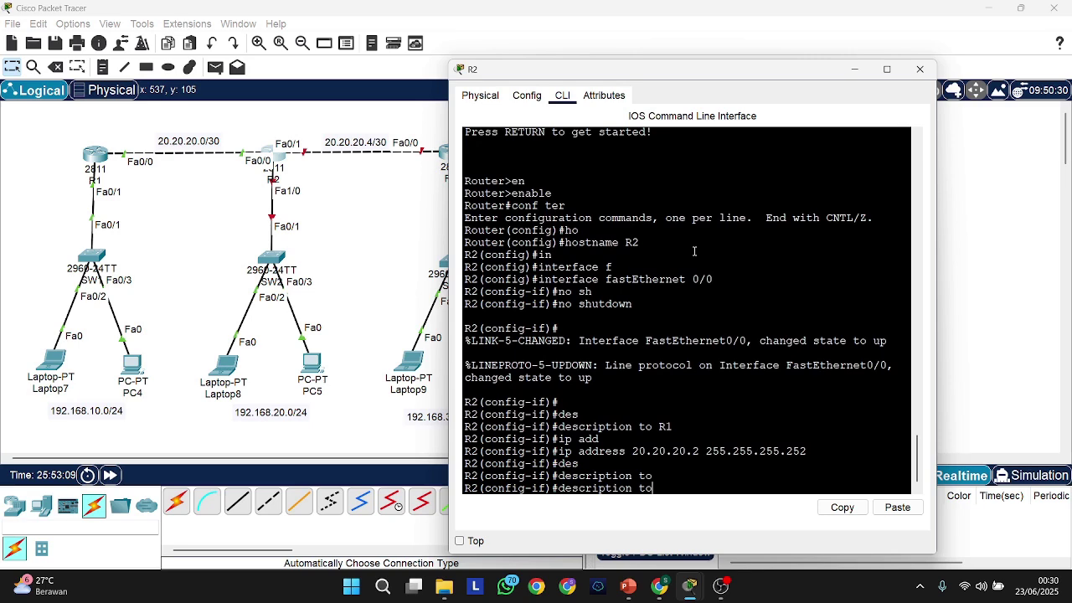
type("R1")
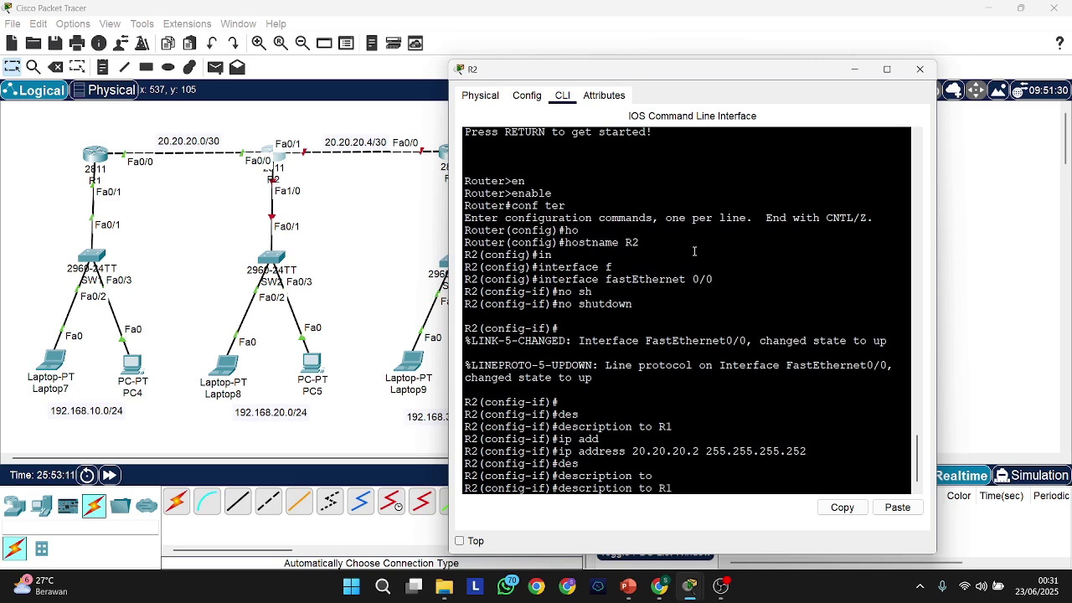
key("Return")
type("e")
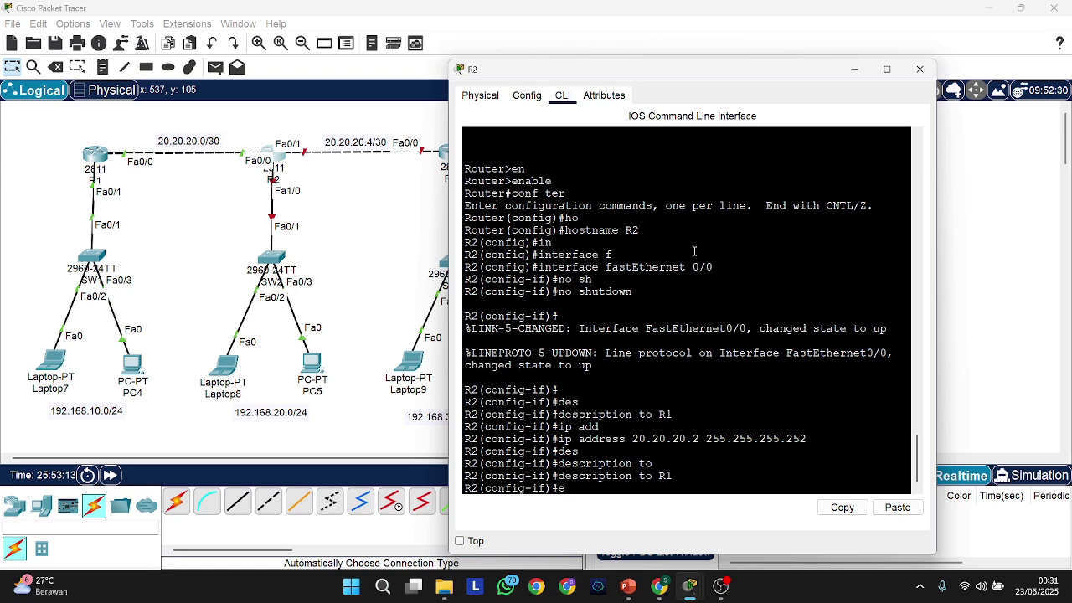
type("xi")
key("Tab")
key("Return")
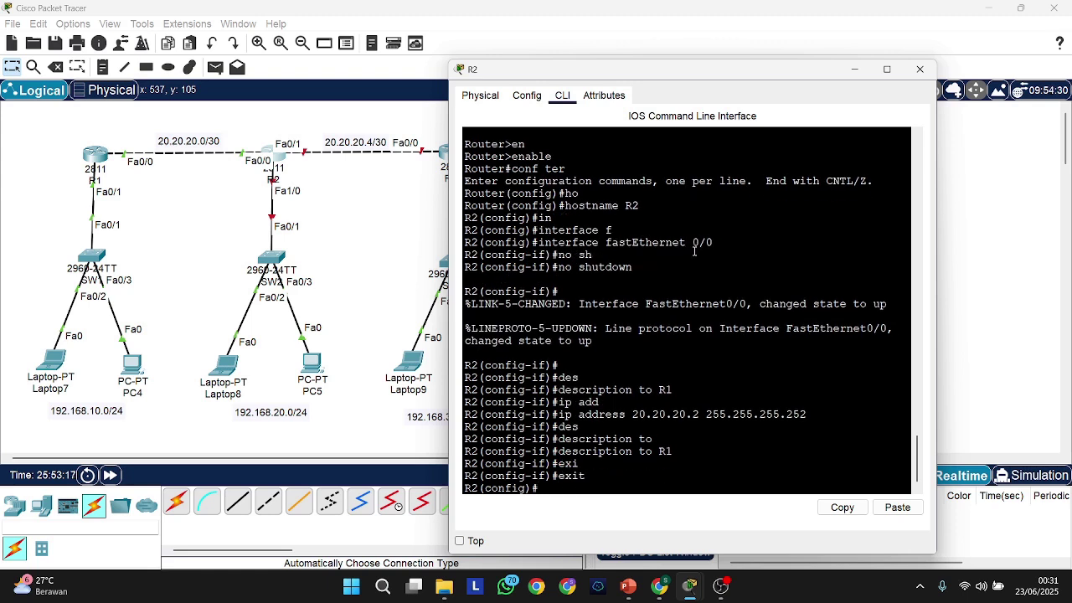
Open R2's interface FastEthernet 0/1 for configuration and enable it with no shutdown
type("in")
key("Tab")
type("f")
key("Tab")
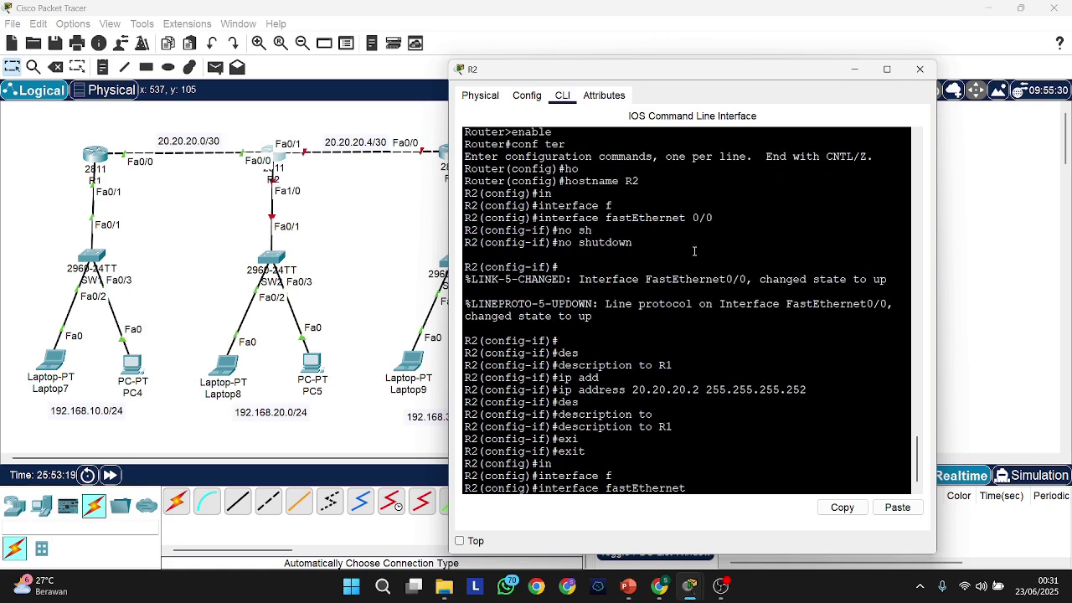
type("0/1")
key("Return")
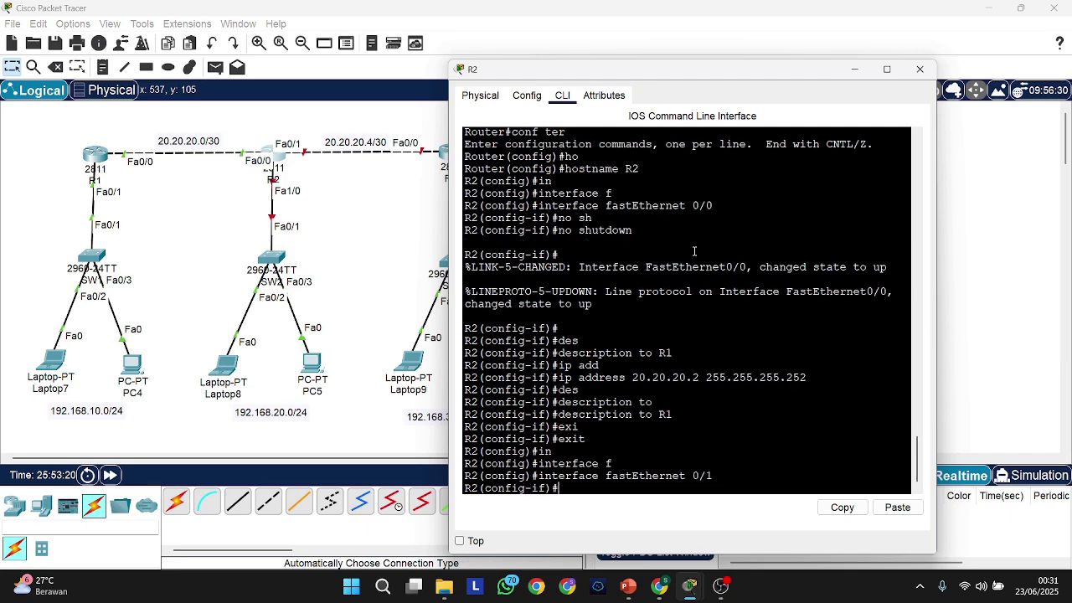
type("no sh")
key("Tab")
key("Return")
Assign FastEthernet 0/1 the IP address 20.20.20.5 with subnet mask 255.255.255.252
type("i")
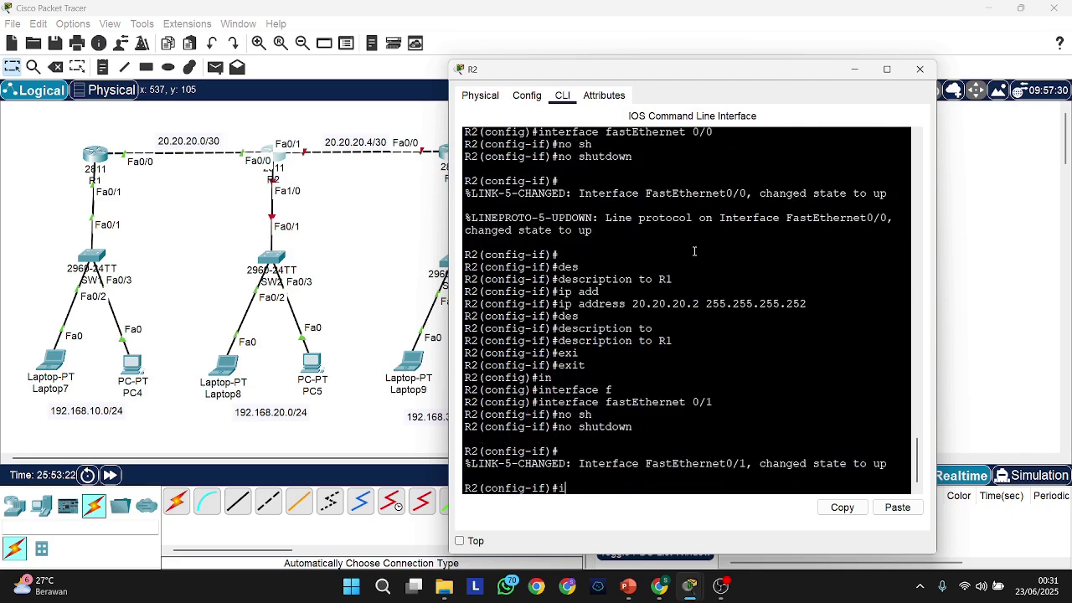
type("p addd")
key("Tab")
key("BackSpace")
key("Tab")
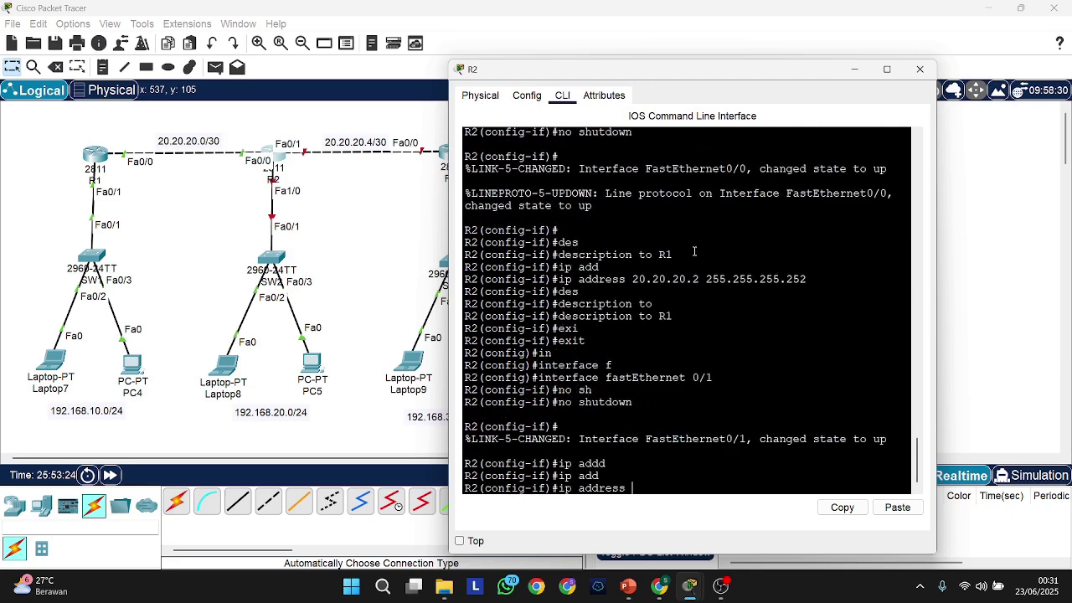
type("20.20.20.5 255.255.255.252")
key("Return")
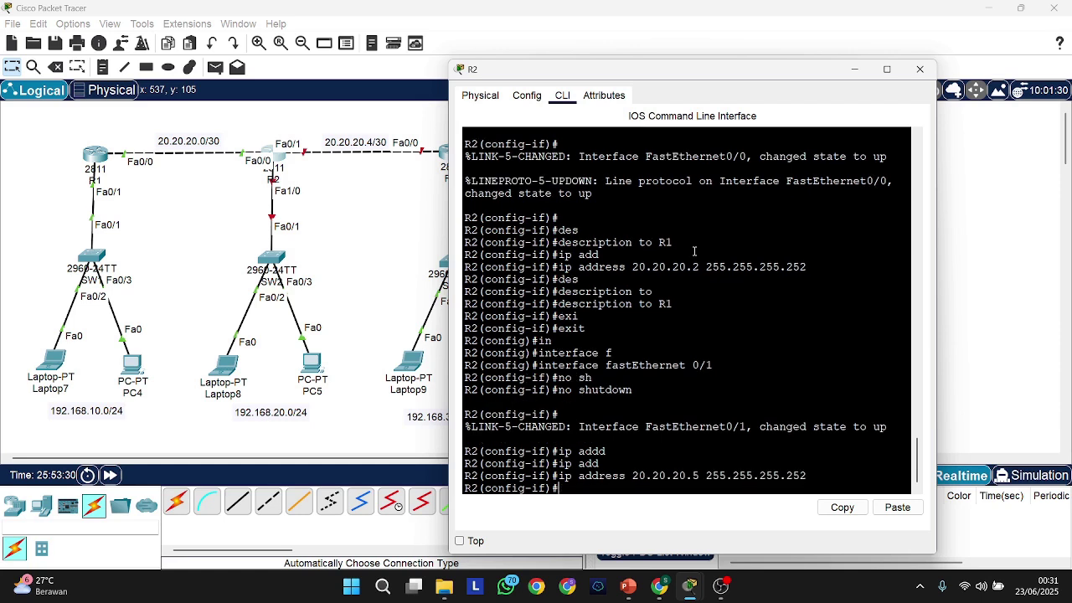
Set the description of FastEthernet 0/1 to "to R3" and leave interface configuration
type("des")
key("Tab")
type("t")
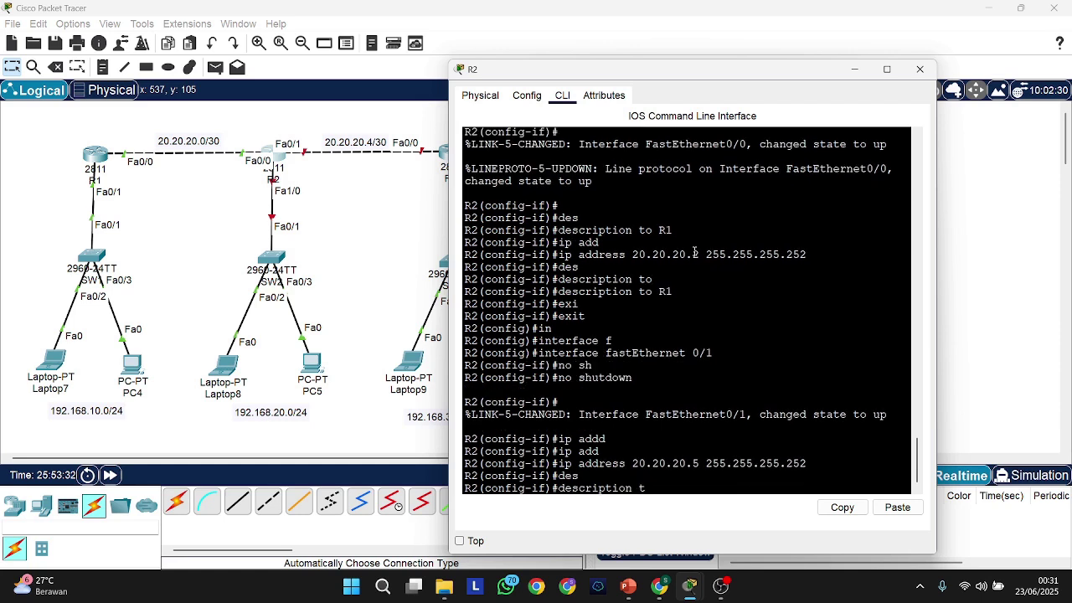
type("o ER3")
key("Return")
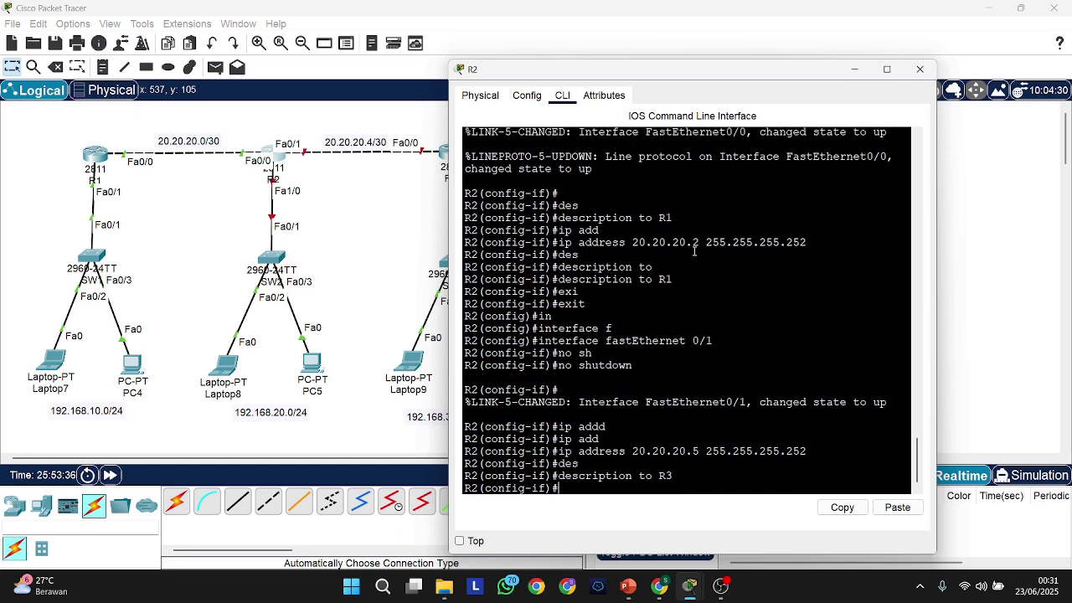
type("ex")
key("Tab")
key("Return")
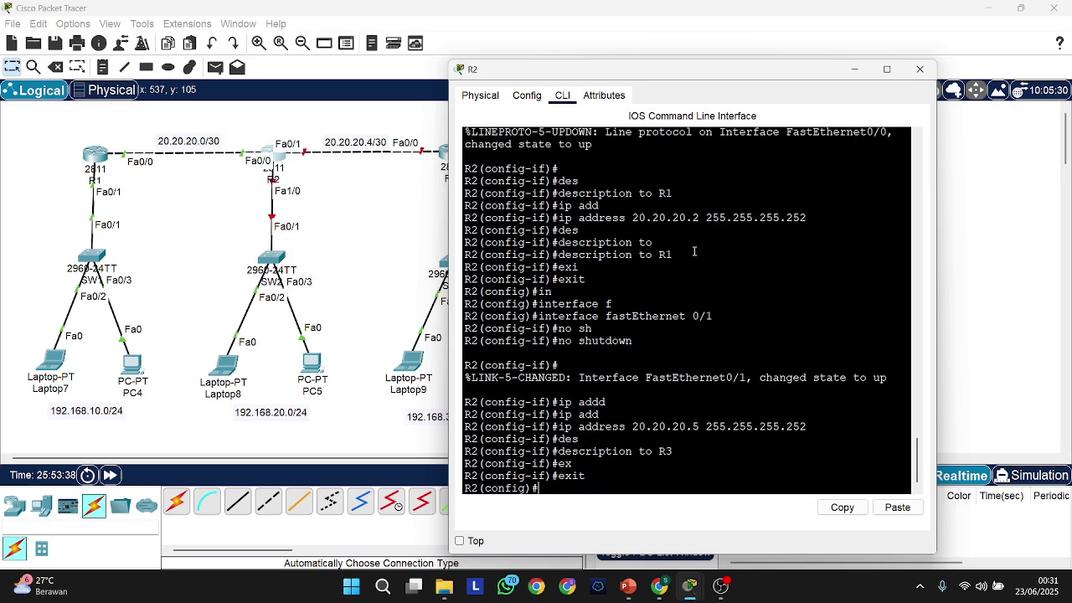
Open R2's interface FastEthernet 1/0 for configuration and enable it with no shutdown
type("in")
key("Tab")
type("f")
key("Tab")
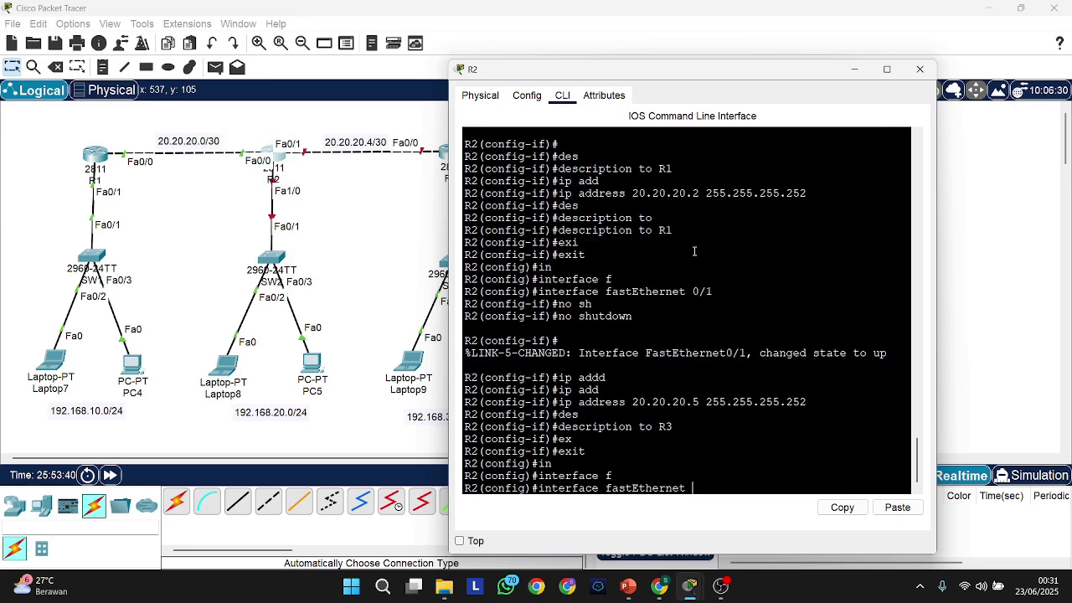
type("1/0")
key("Return")
type("no")
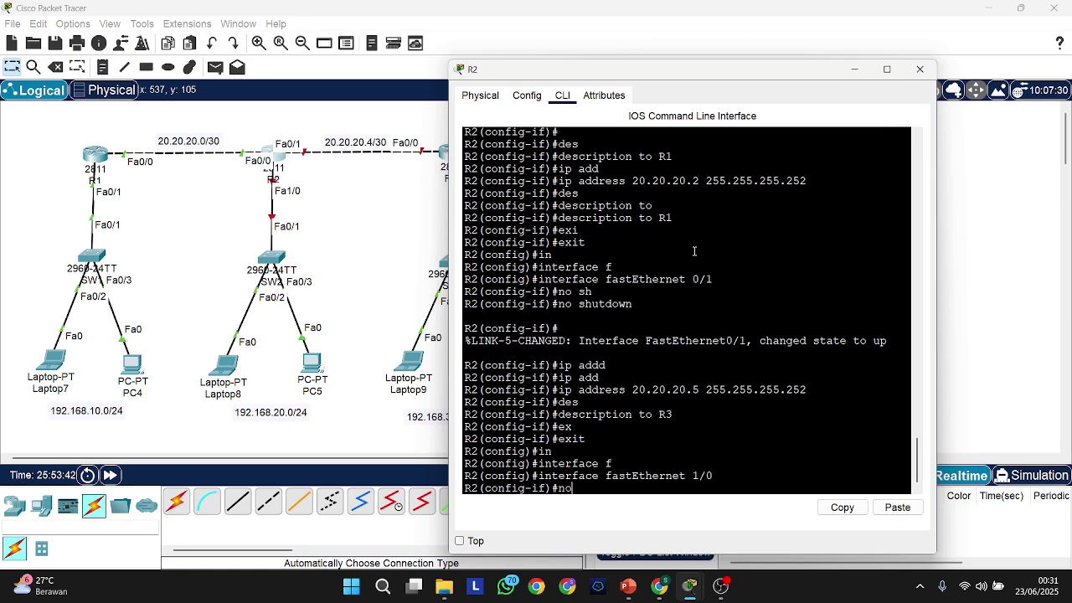
type(" s")
key("Tab")
type("h")
key("Tab")
key("Return")
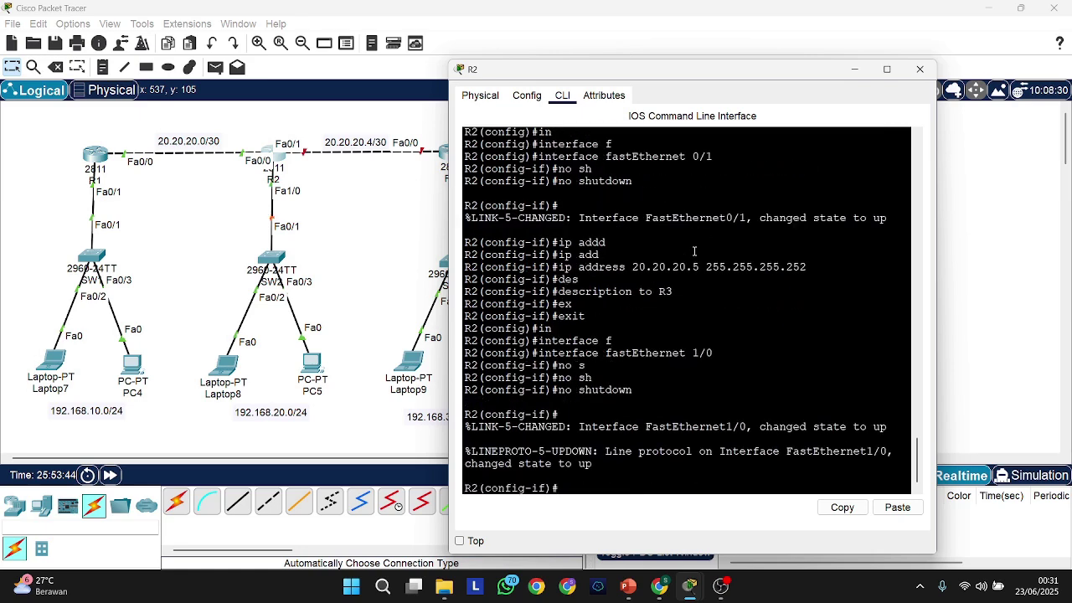
Assign FastEthernet 1/0 the IP address 192.168.20.1 with subnet mask 255.255.255.0 and leave interface configuration
type("ip add")
key("Tab")
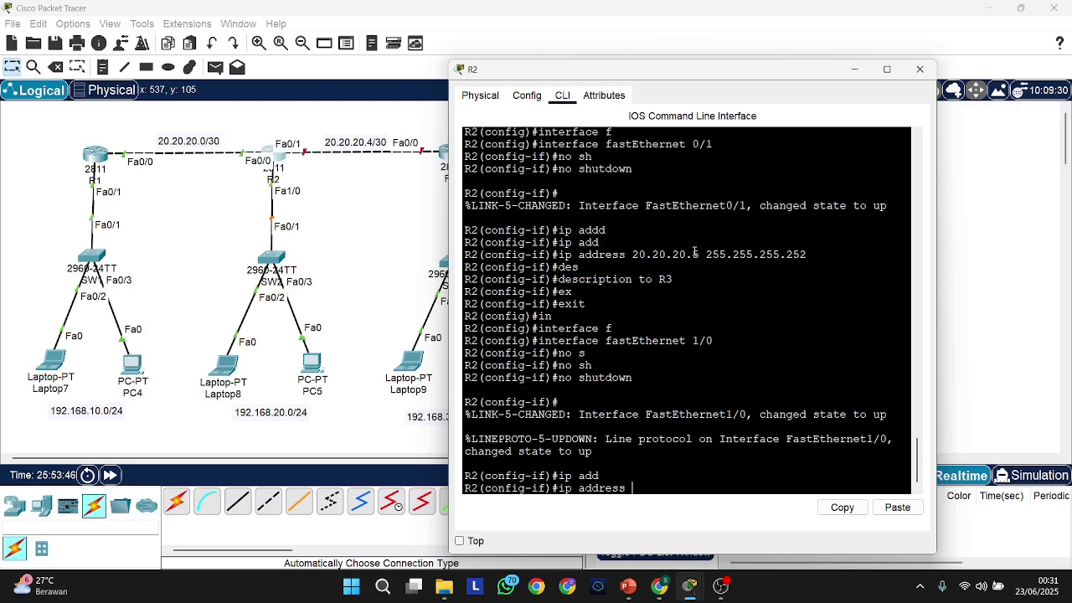
type("192.168.20.1 255.255.2")
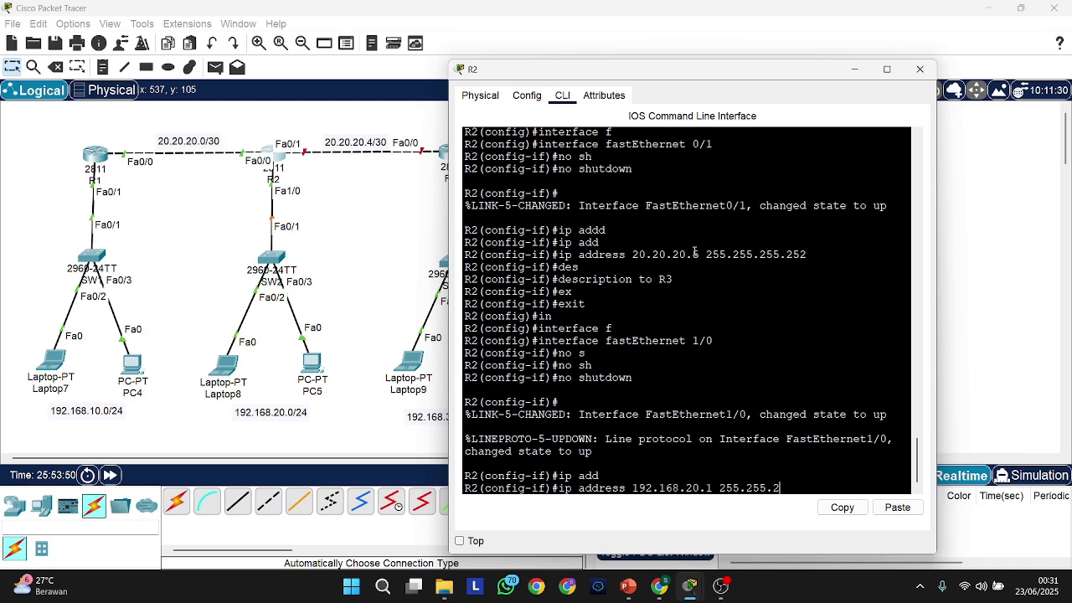
type("55.0")
key("Return")
type("ex")
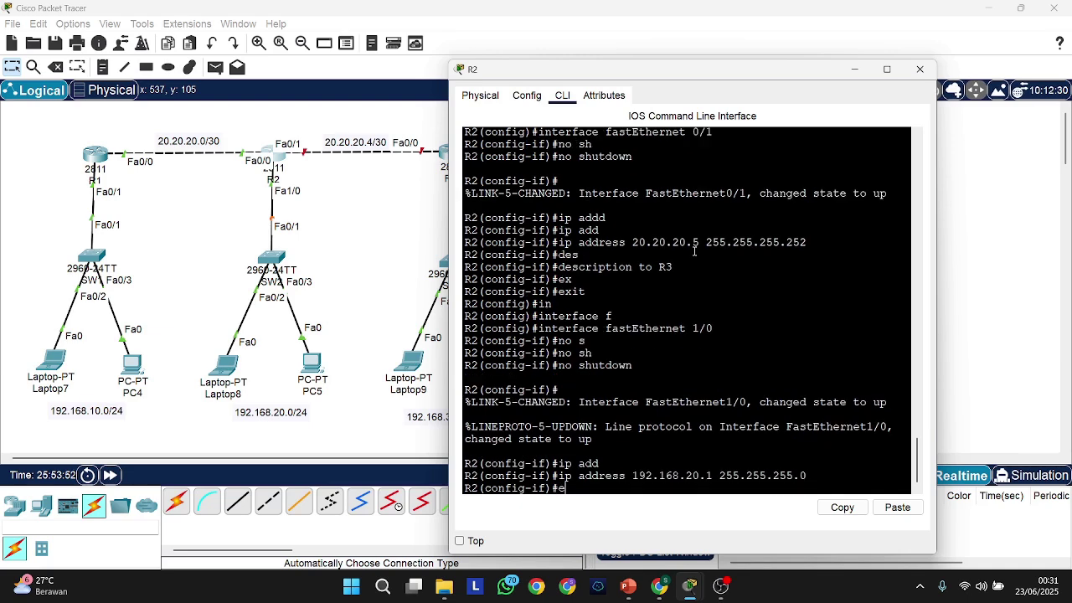
key("Tab")
key("Return")
Create a DHCP pool named server on R2
type("ig)#i")
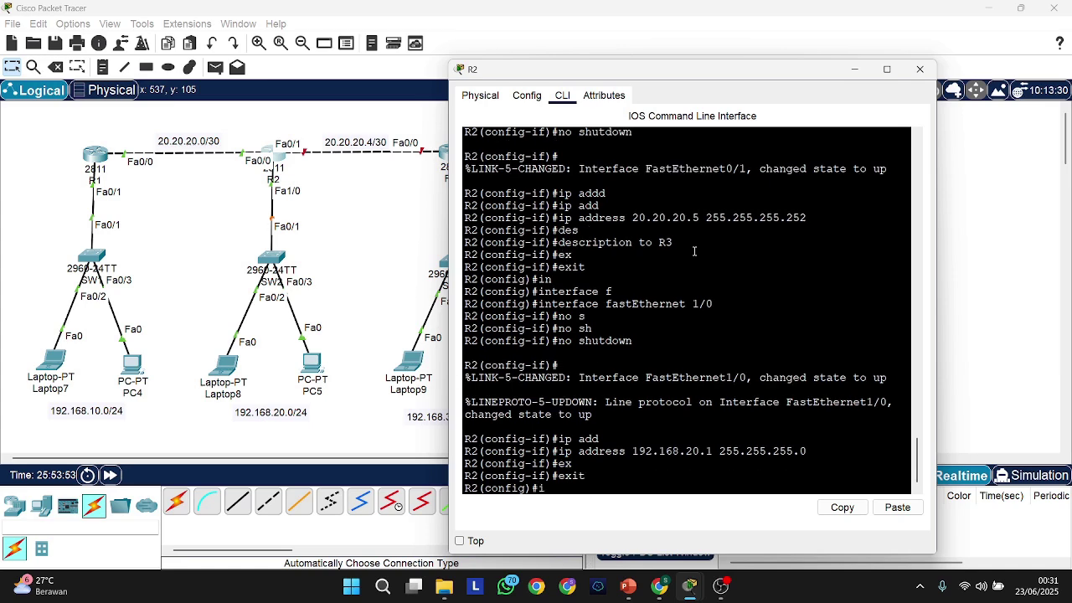
type("p sh")
key("Tab")
key("BackSpace")
key("BackSpace")
type("dh")
key("Tab")
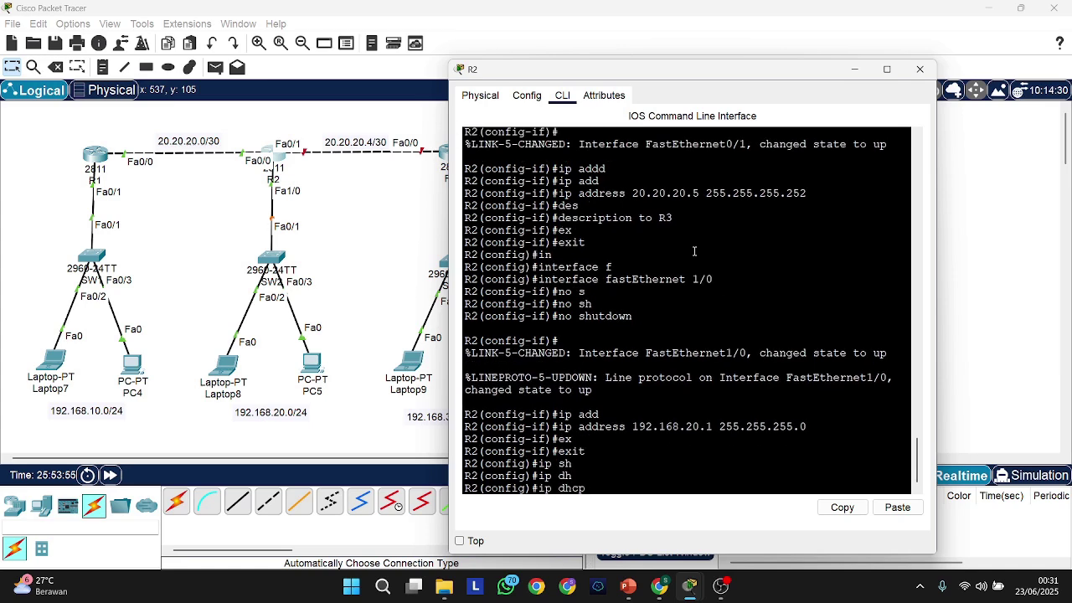
type("se")
key("Tab")
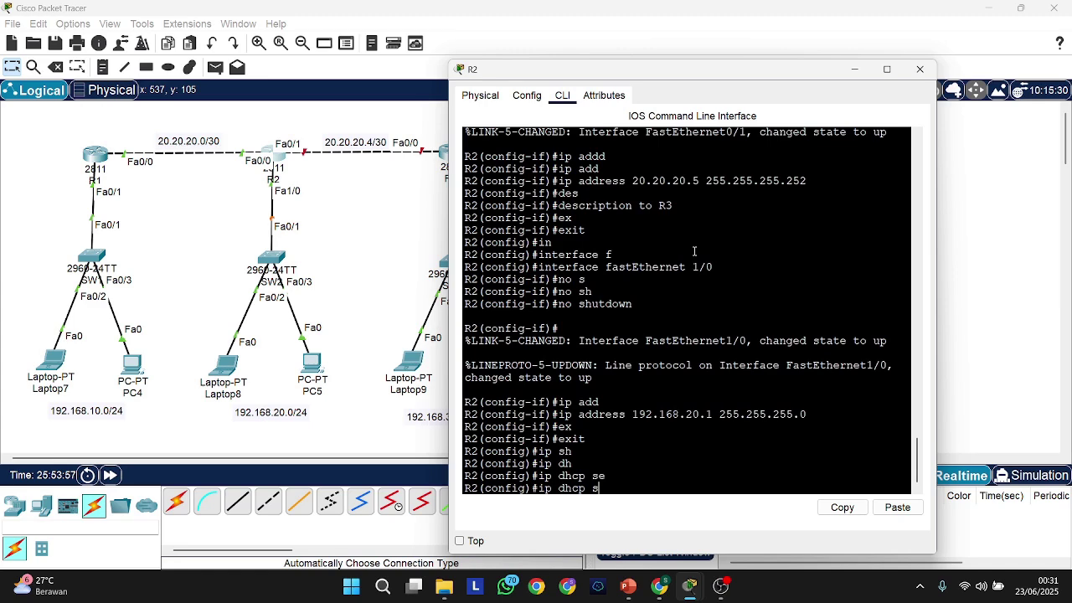
key("BackSpace")
type("po")
key("Tab")
type("serve")
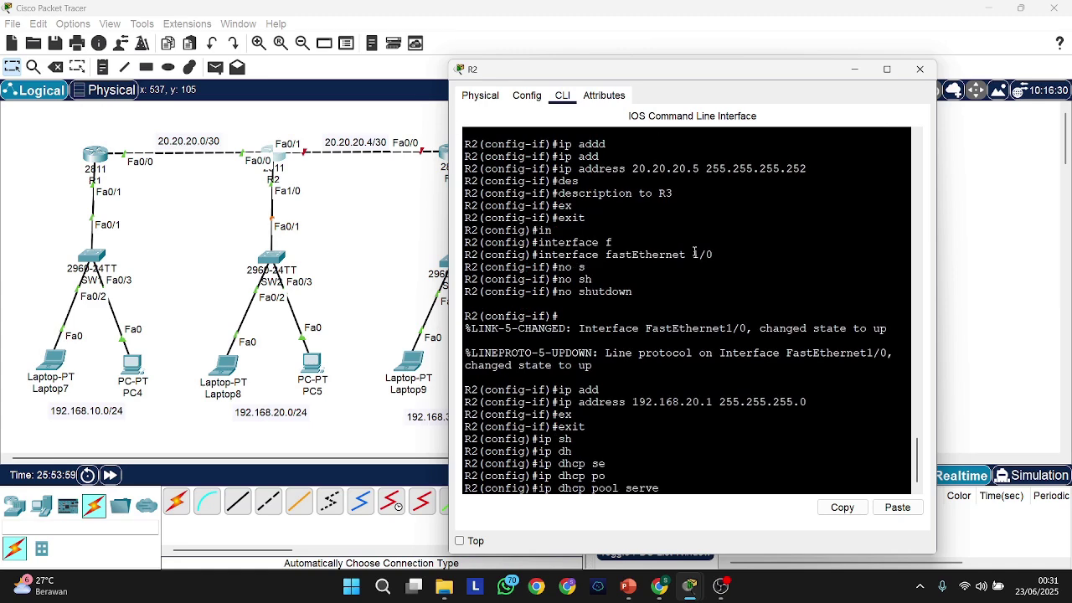
type("r")
key("Return")
Set the DHCP pool's network to 192.168.20.0 with subnet mask 255.255.255.0
type("ner")
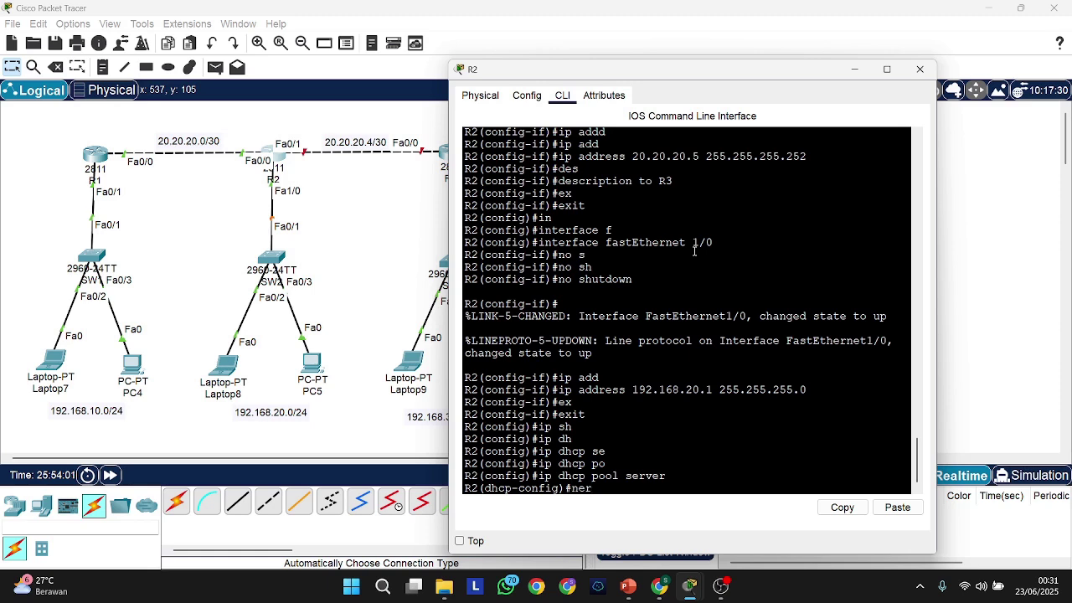
key("BackSpace")
type("twe")
key("Tab")
key("BackSpace")
key("Tab")
type("19")
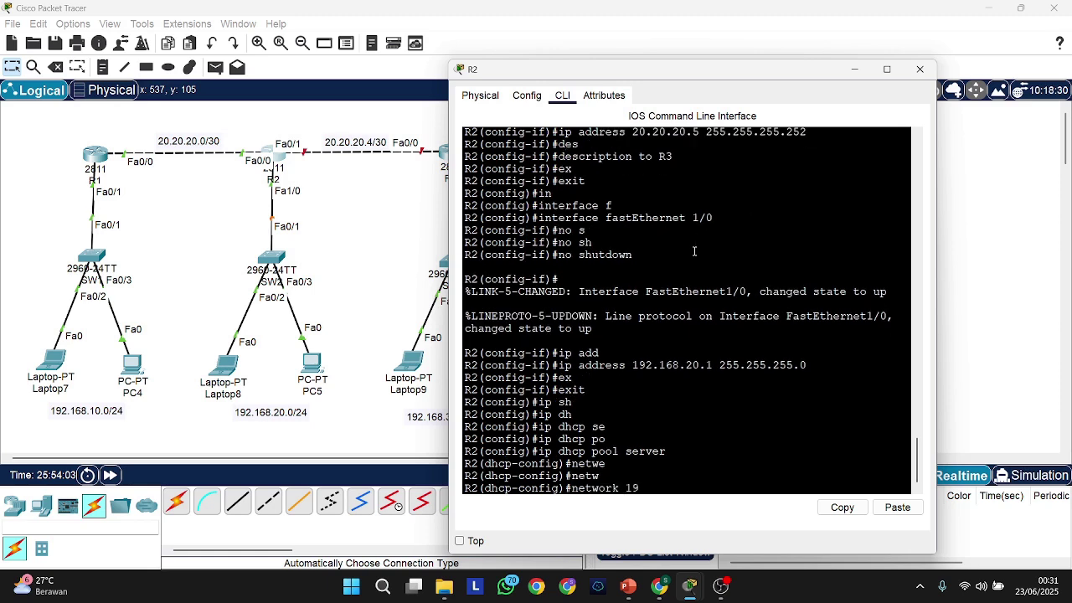
type("2.168.20.0 255.255.255.0")
key("Return")
Set the DHCP pool's default router to 192.168.20.1
type("de")
key("Tab")
type("192.")
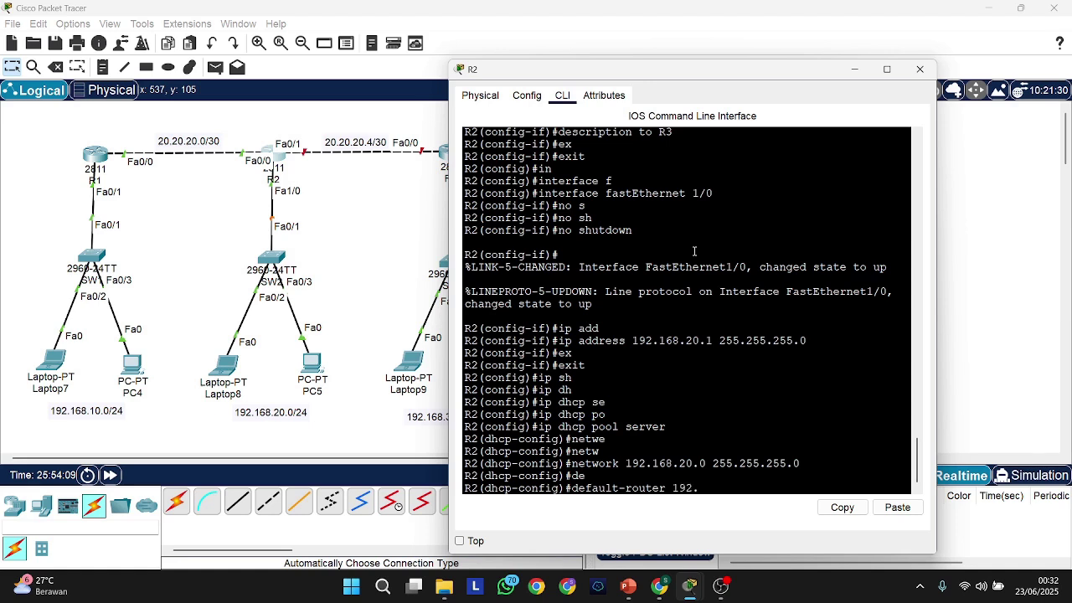
type("168.20.1")
key("Return")
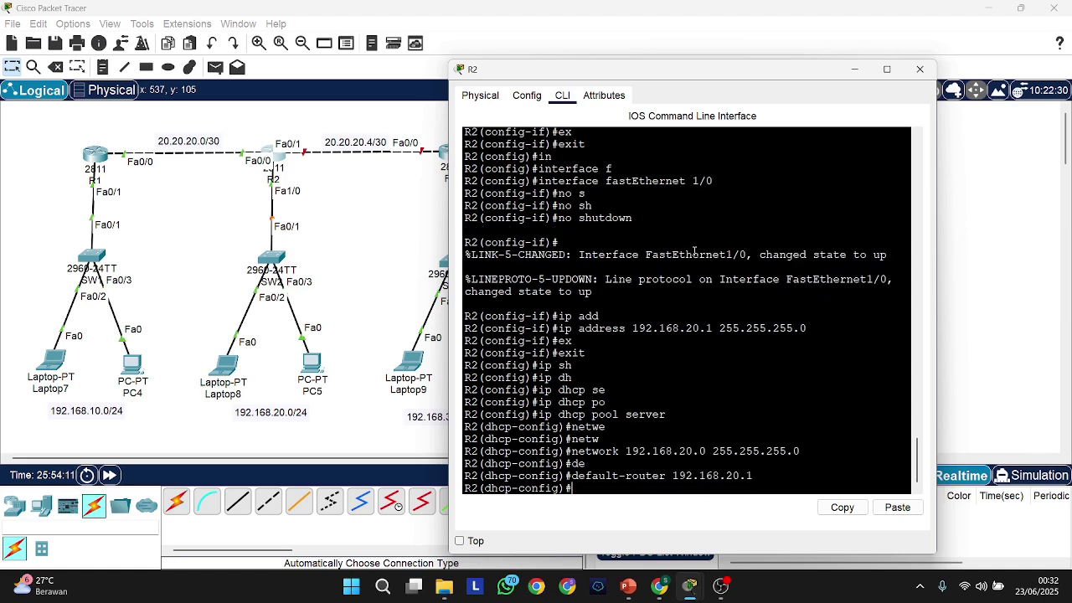
Set the DHCP pool's DNS server to 8.8.8.8 and leave the pool configuration
type("dn")
key("Tab")
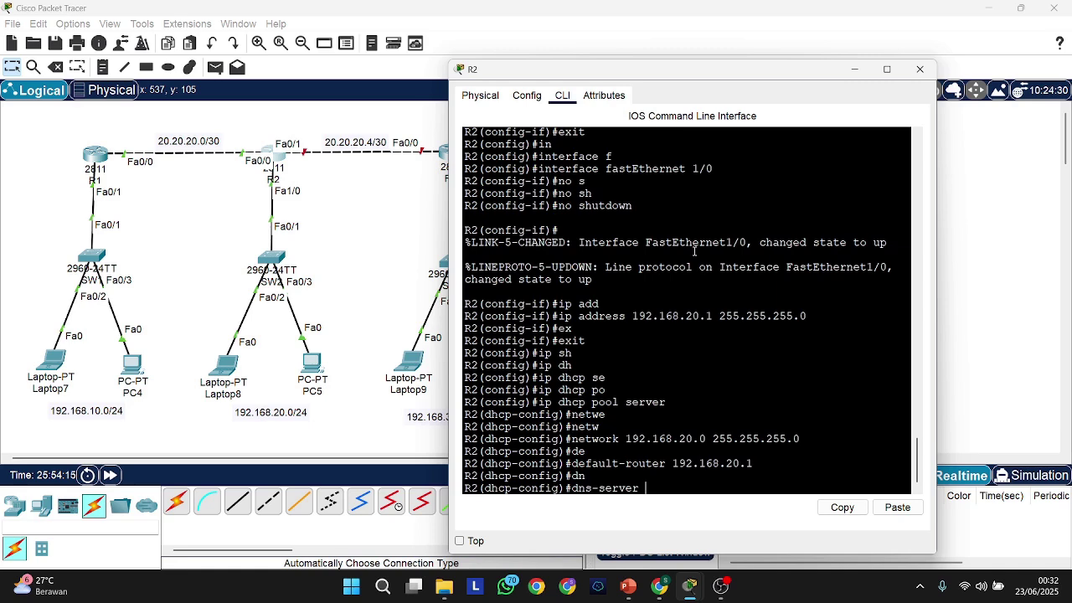
type("8.8.8.8")
key("Return")
type("ex")
key("Tab")
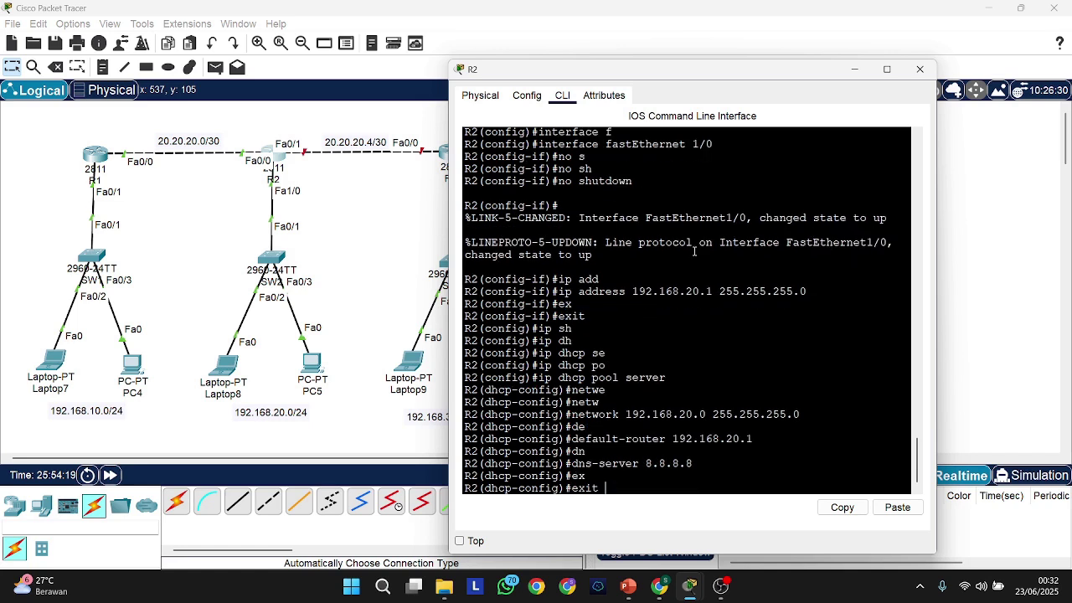
key("Return")
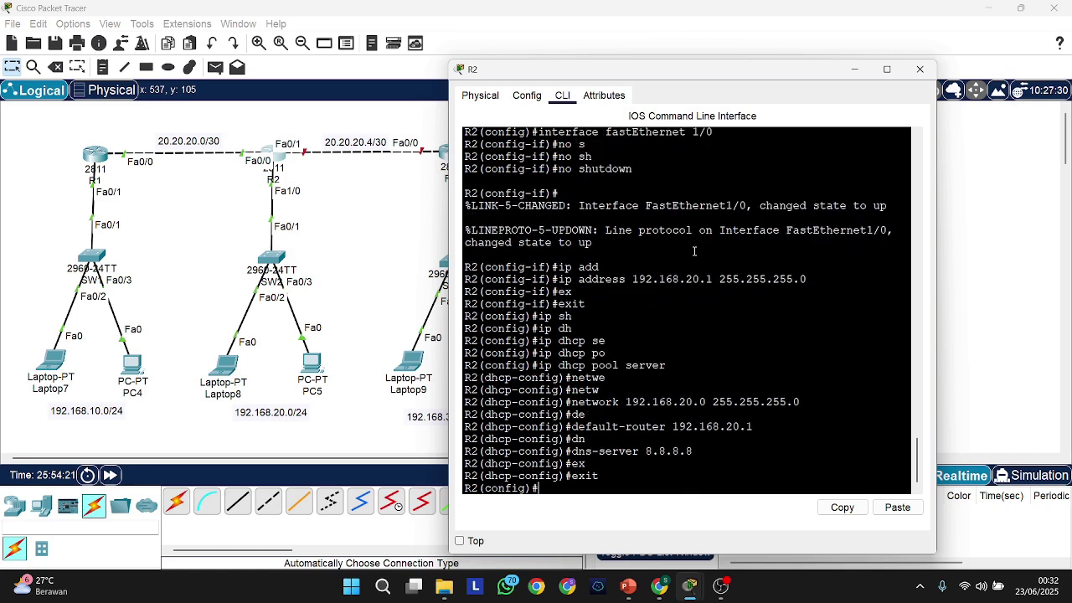
Exclude the address 192.168.20.1 from DHCP assignment on R2 and close the router's window
type("ip dh")
key("Tab")
type("ex")
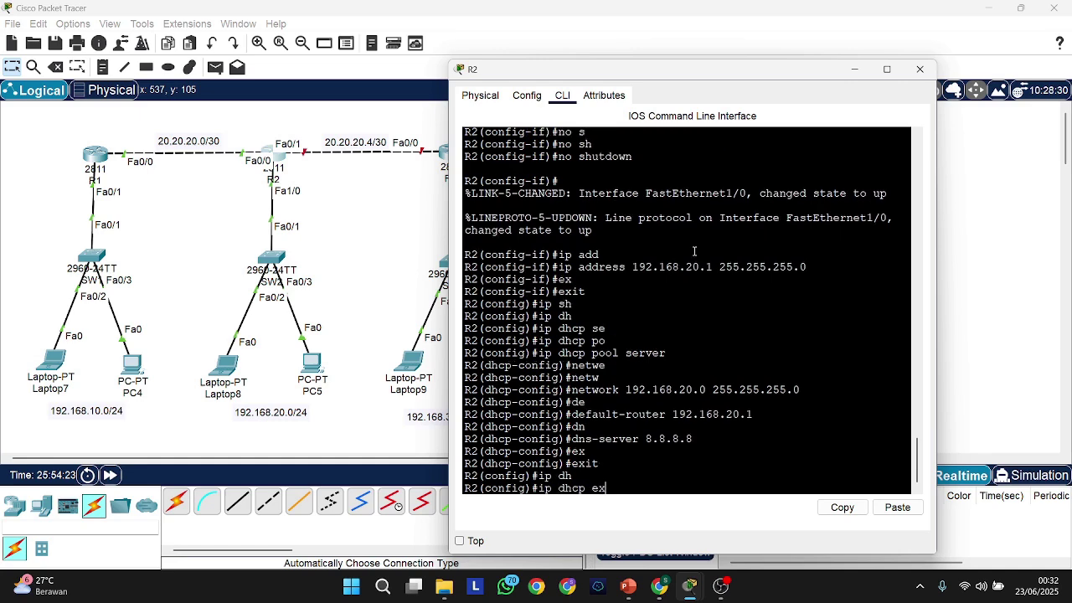
key("Tab")
type("1992.168.20")
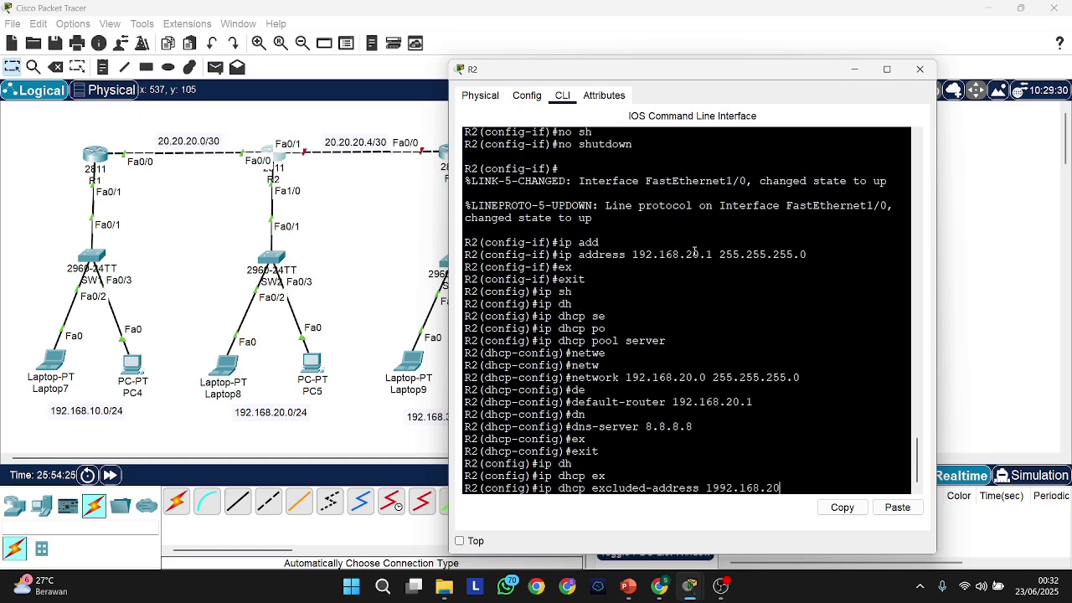
type(".1")
key("Return")
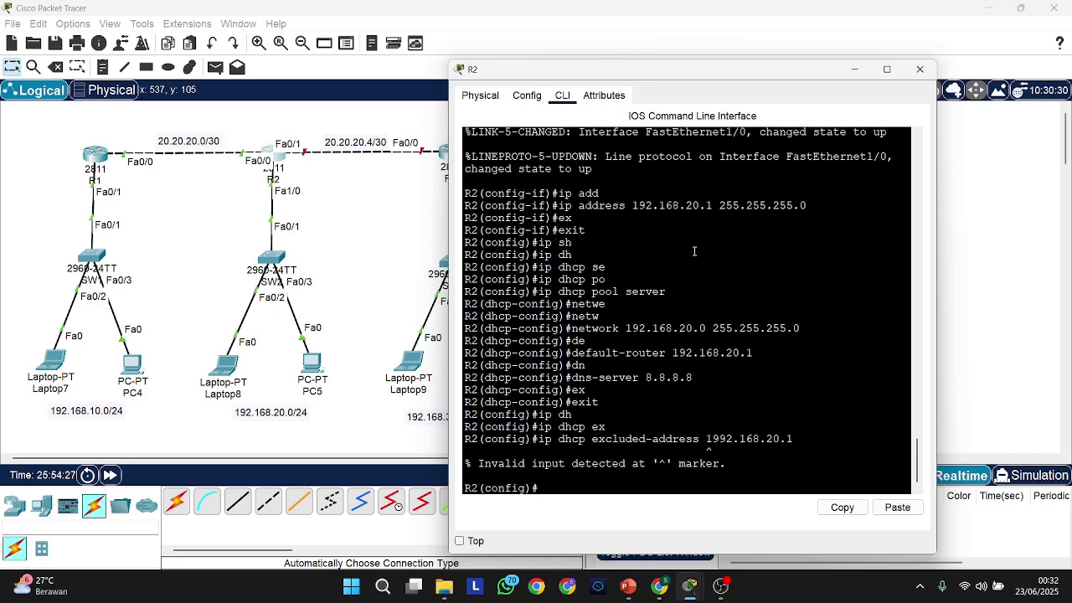
key("Up")
key("Left")
key("Left")
key("Left")
key("Left")
key("Left")
key("Left")
key("BackSpace")
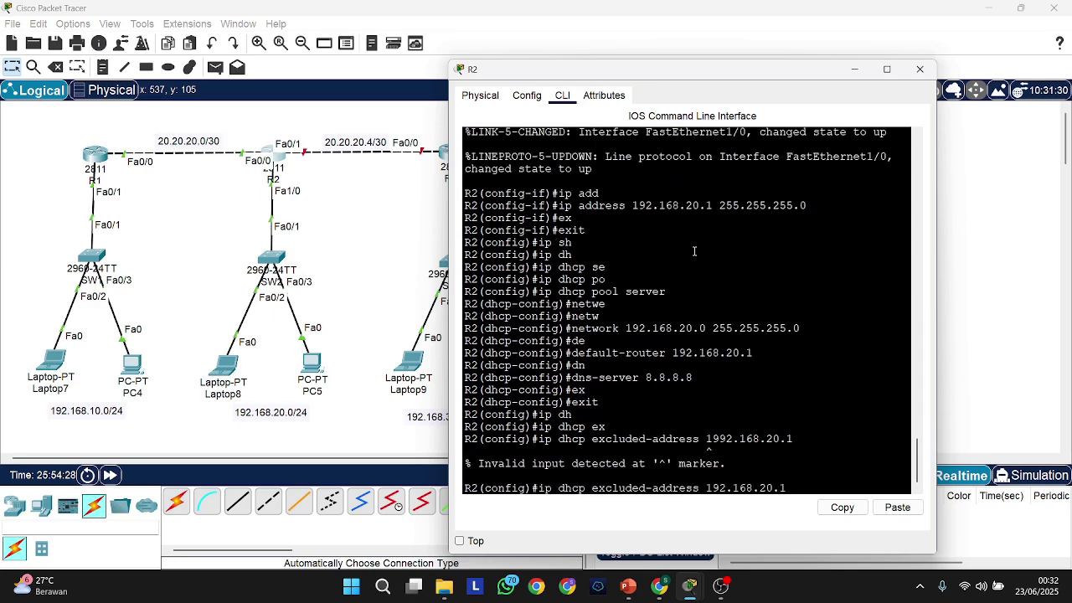
key("Return")
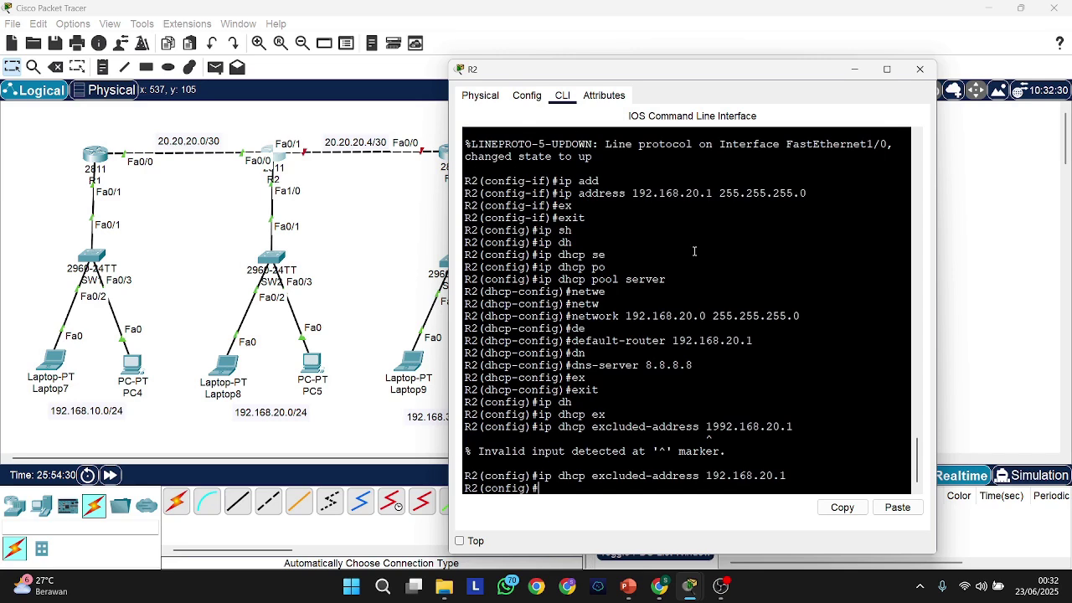
left_click(919, 69)
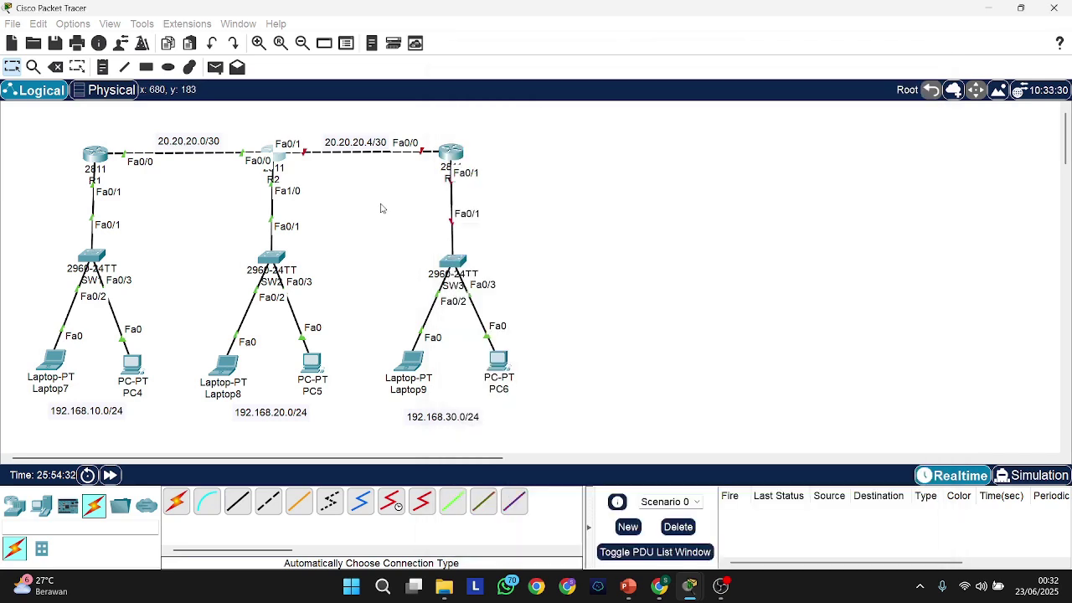
Open R3's command line and decline the initial configuration dialog
left_click(449, 155)
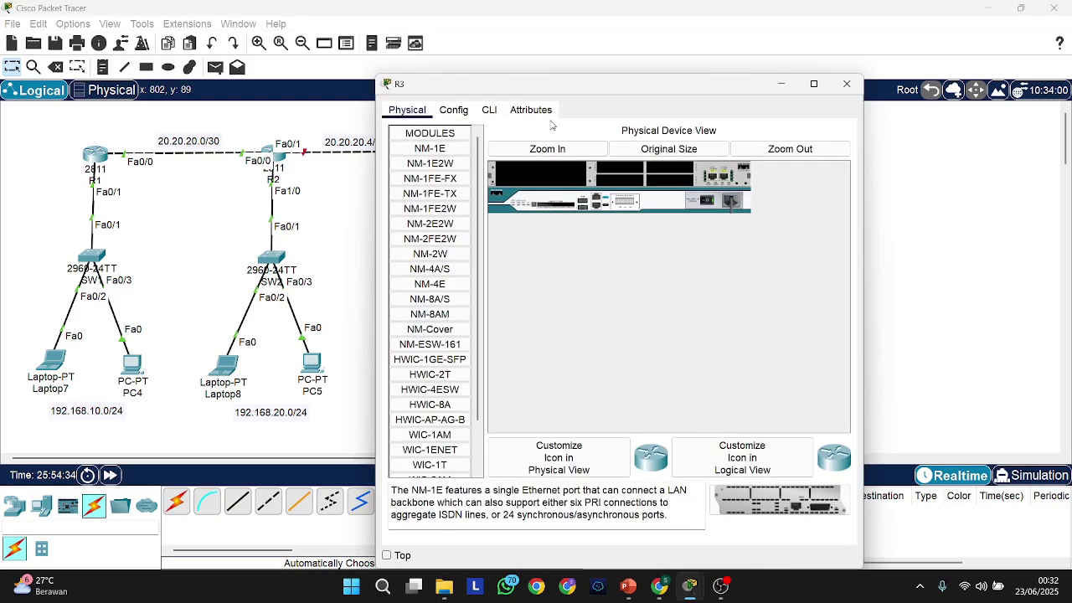
left_click(492, 111)
left_click_drag(514, 89, 642, 68)
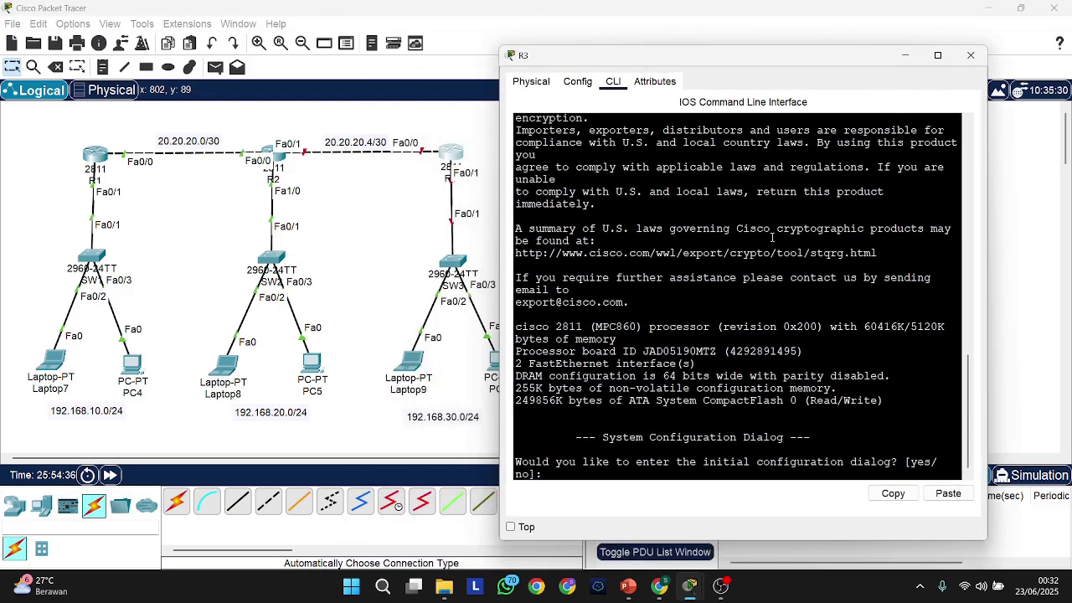
type("no")
key("Return")
key("Return")
Enter global configuration mode on the third router and set its hostname to R3
type("en")
key("Tab")
key("Return")
type("con")
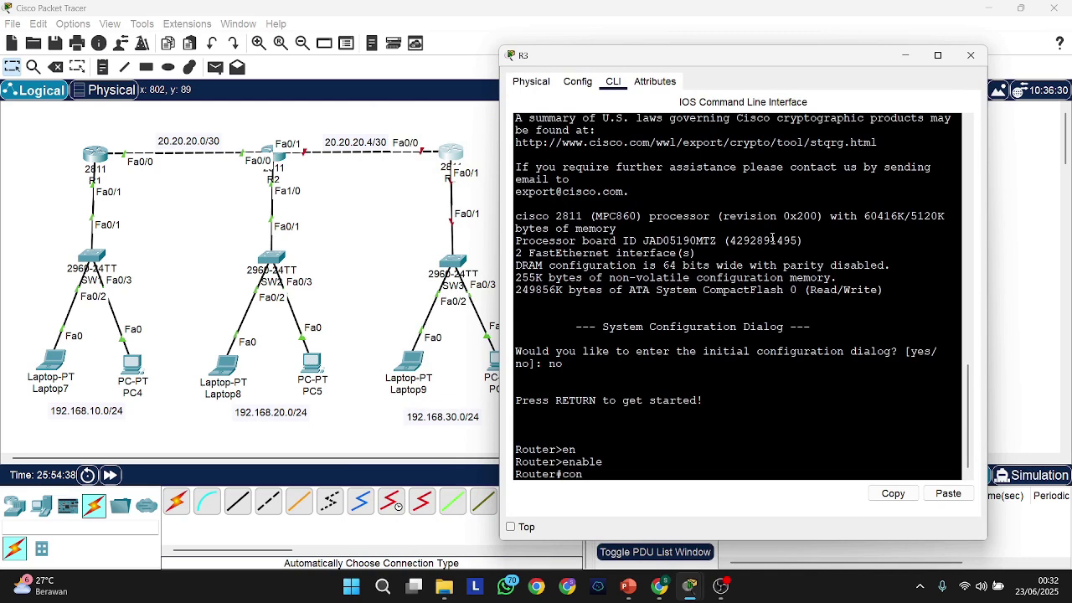
type("f ter")
key("Return")
type("ho")
key("Tab")
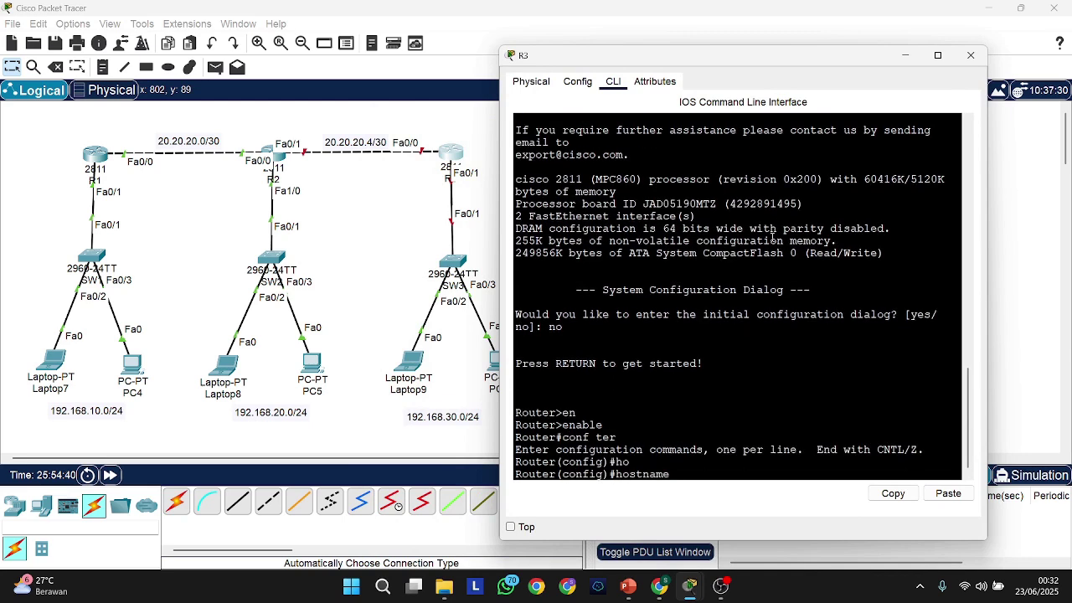
type("R3")
key("Return")
Assign R3's FastEthernet 0/0 the IP address 20.20.20.6 with subnet mask 255.255.255.252
type("in")
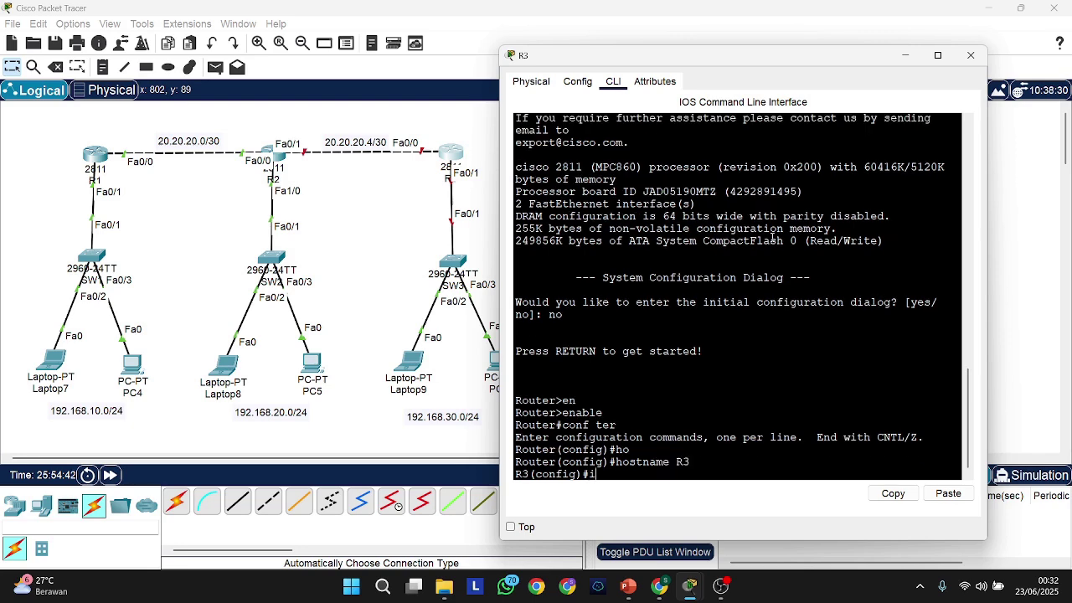
key("Tab")
type("f")
key("Tab")
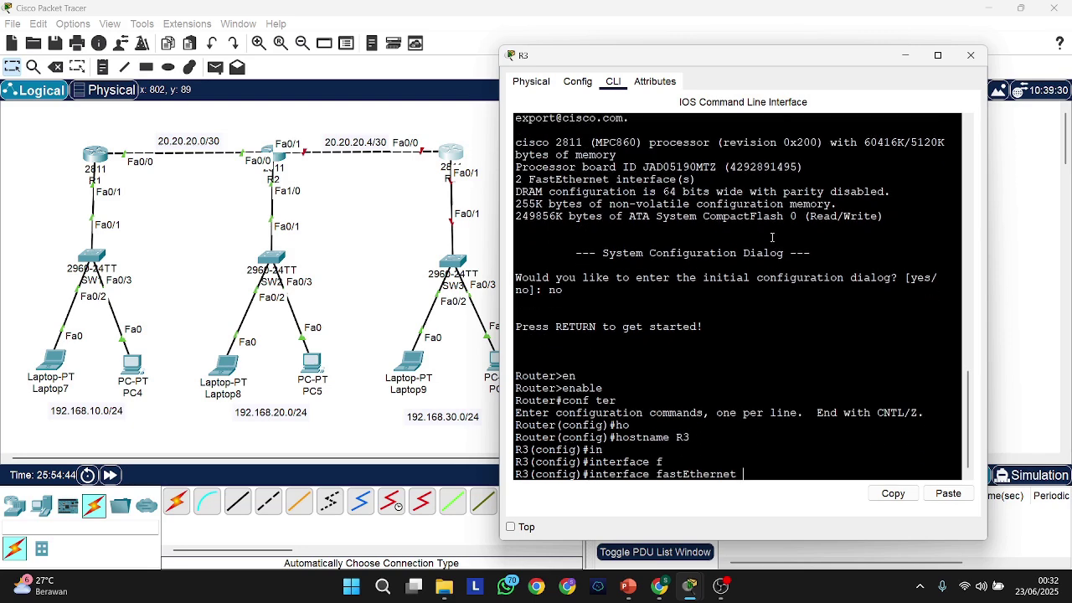
type("0/0")
key("Return")
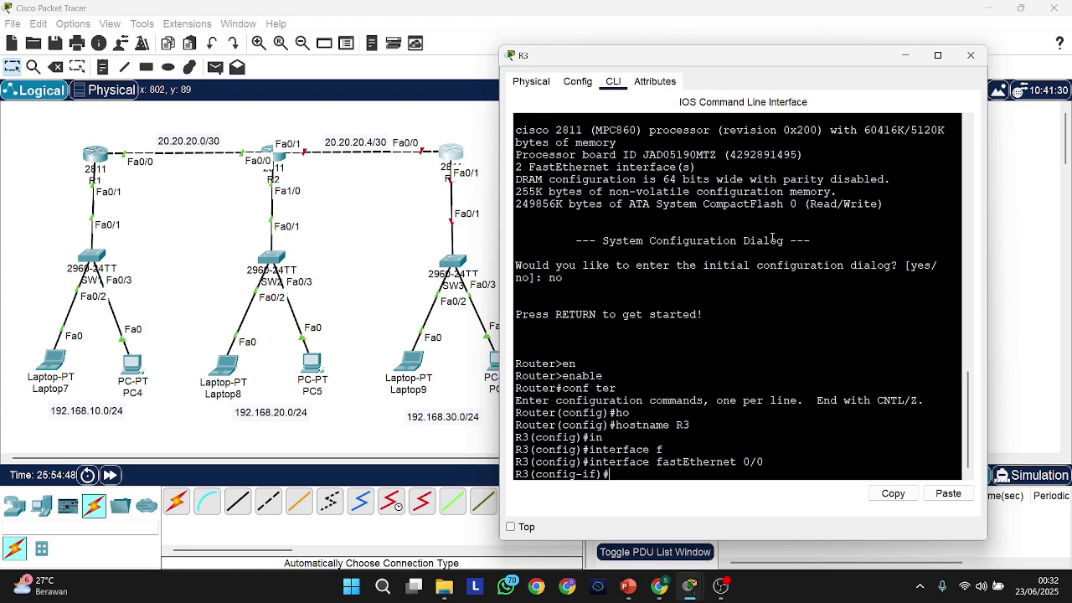
type("ip add")
key("Tab")
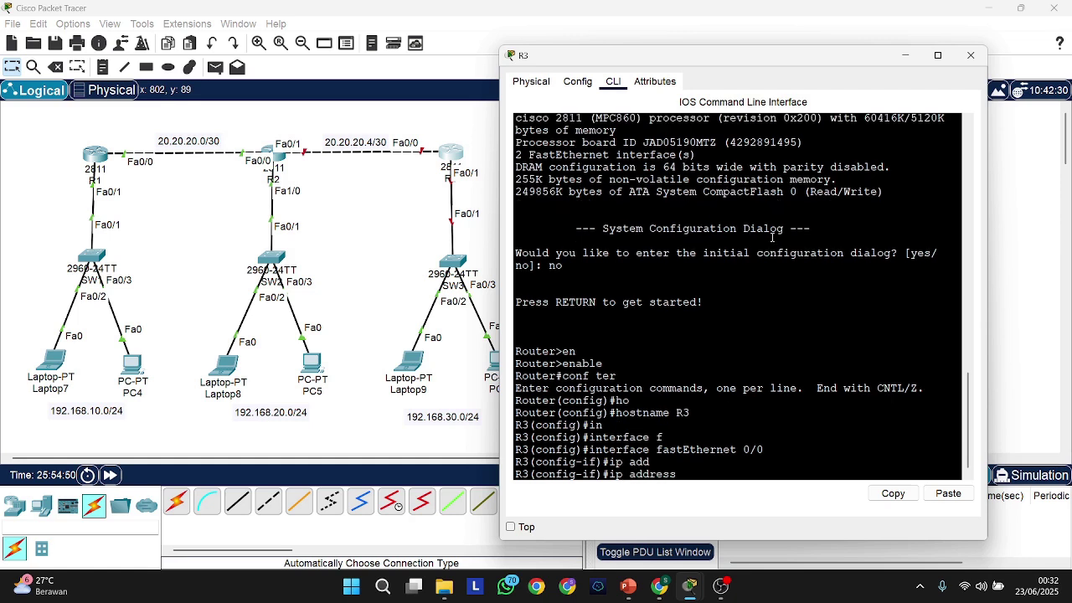
type("192.168")
key("BackSpace")
key("BackSpace")
key("BackSpace")
key("BackSpace")
key("BackSpace")
type("20.20.20.6 255.255.255.252")
key("Return")
Enable FastEthernet 0/0 on R3 with no shutdown
type("e")
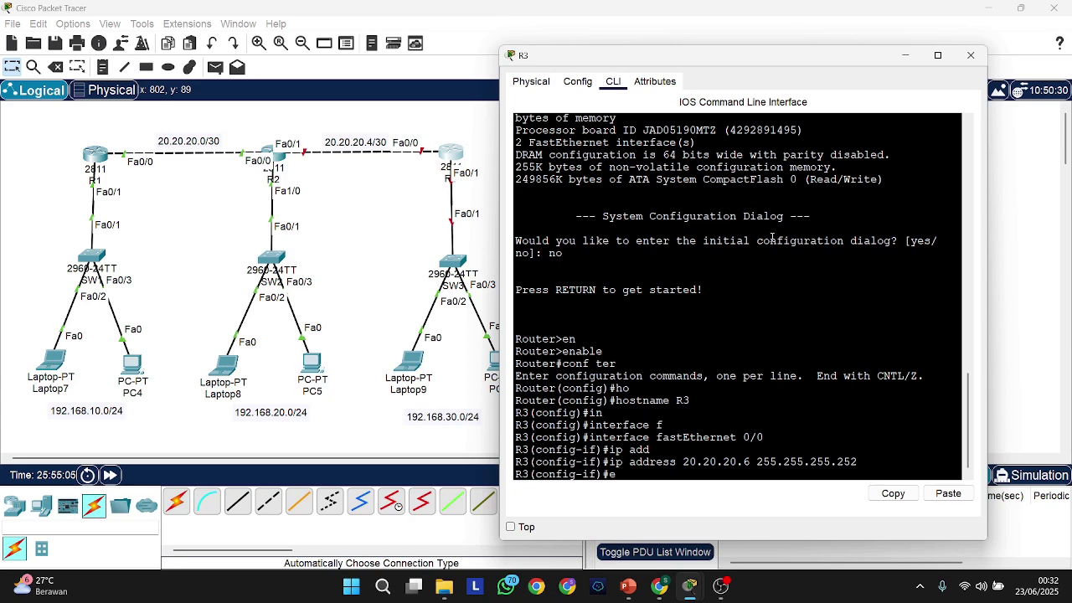
key("BackSpace")
type("no sh")
key("Tab")
key("Return")
Set the description of R3's FastEthernet 0/0 to "to R2"
type("d")
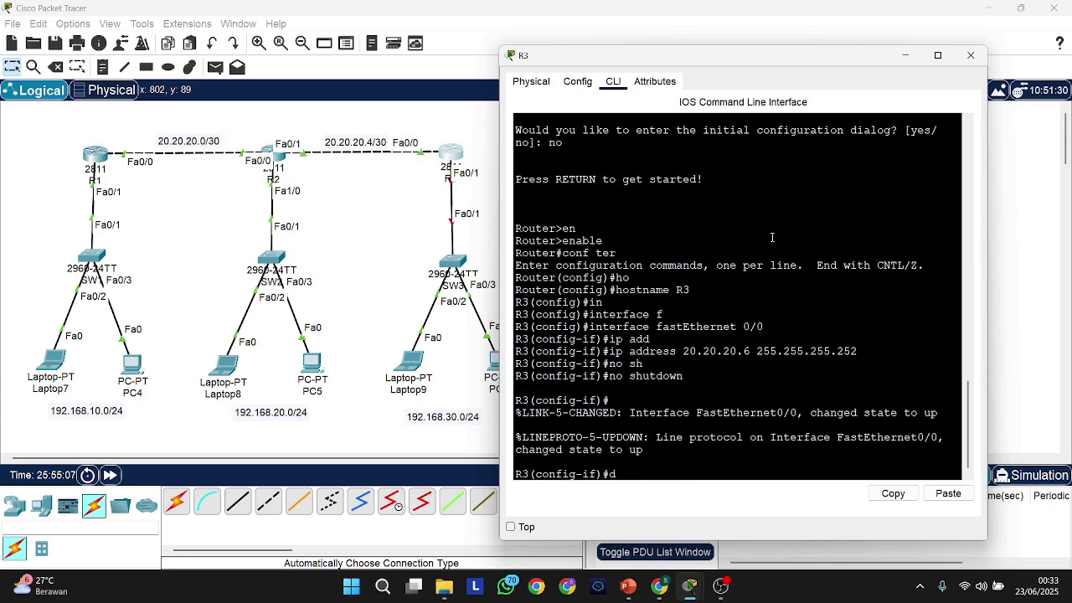
type("es")
key("Tab")
type("to")
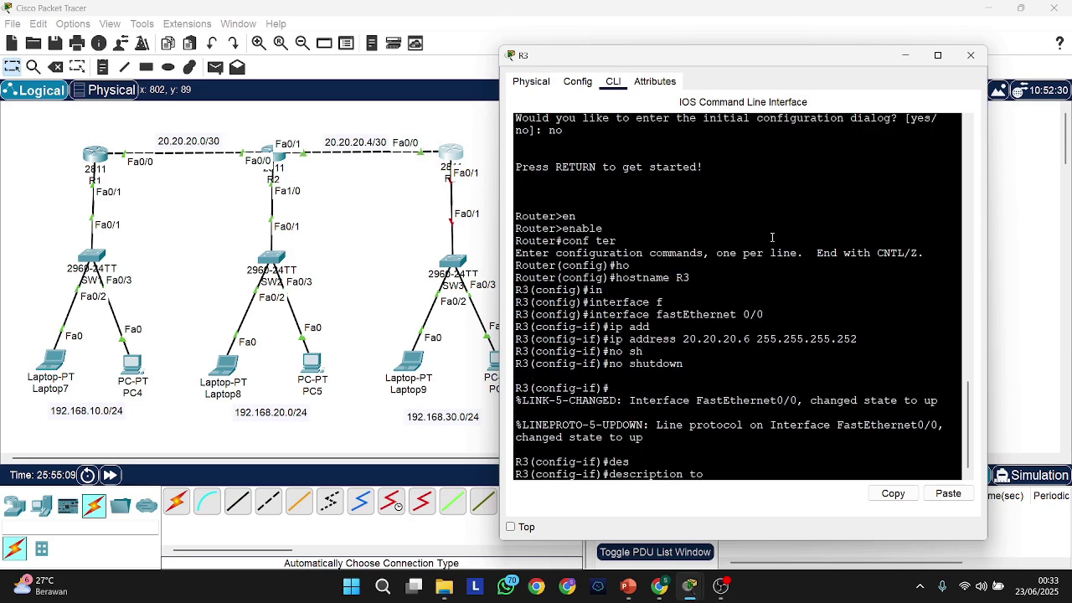
type(" R2")
key("Return")
Review R2's interface configuration in its command line and leave FastEthernet 0/0 configuration on R3
type("ex")
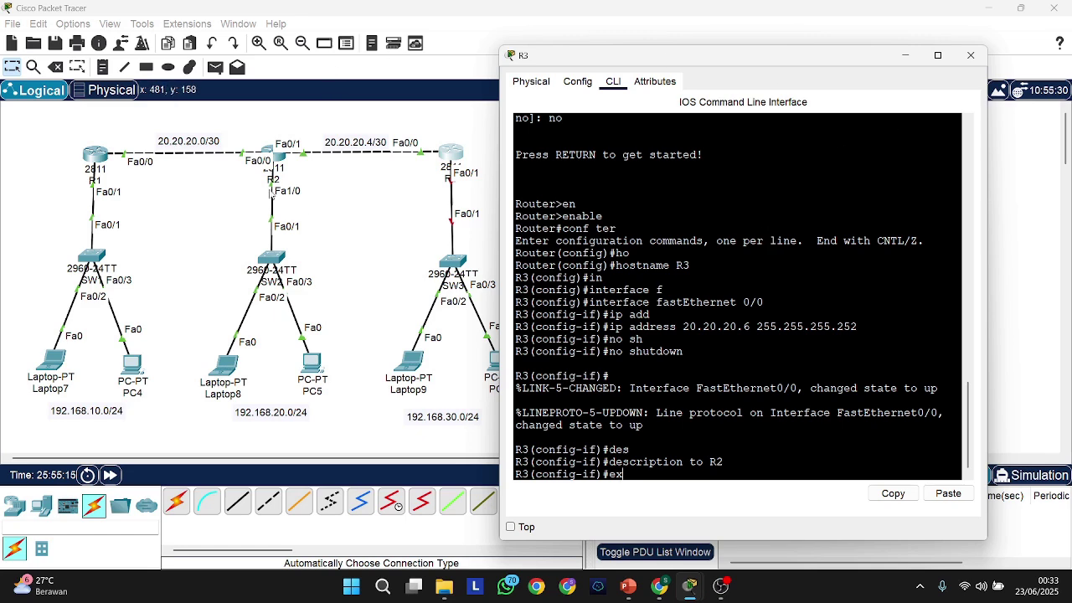
left_click(274, 159)
scroll(751, 333, "up", 9)
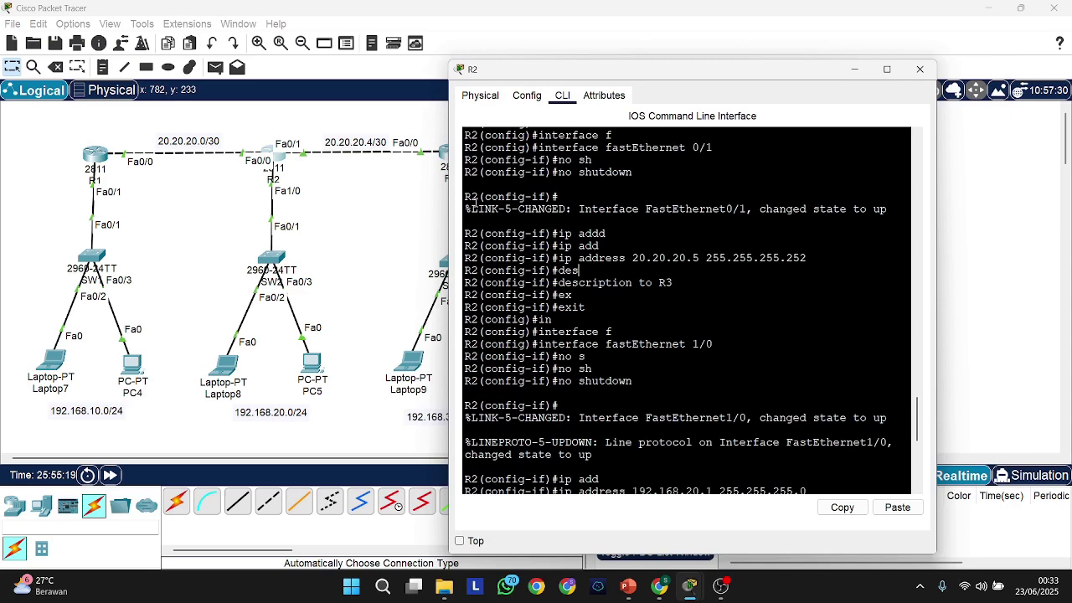
left_click(444, 154)
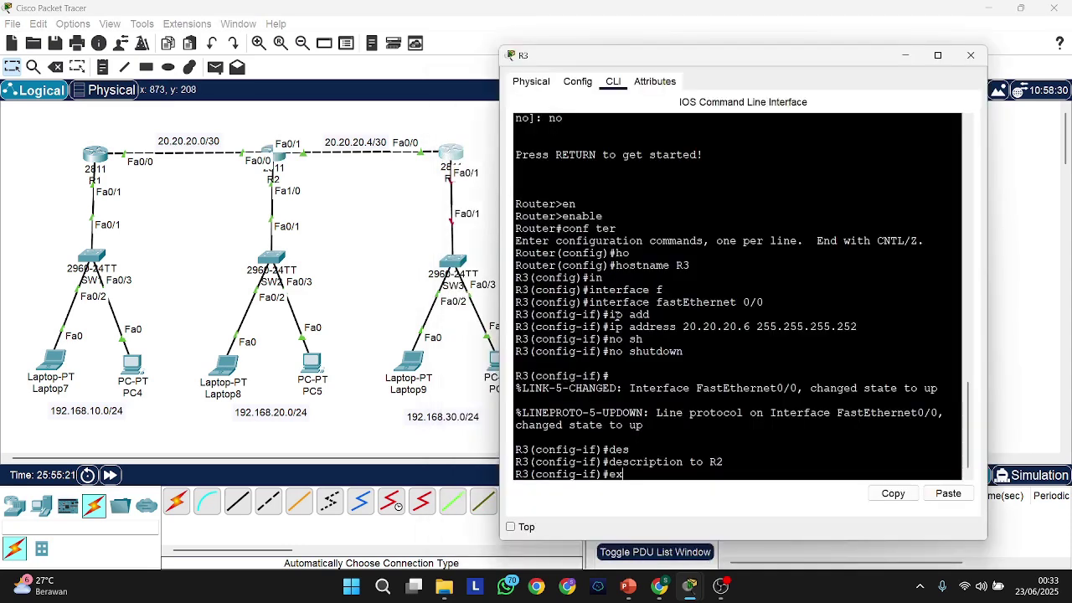
key("Return")
key("Return")
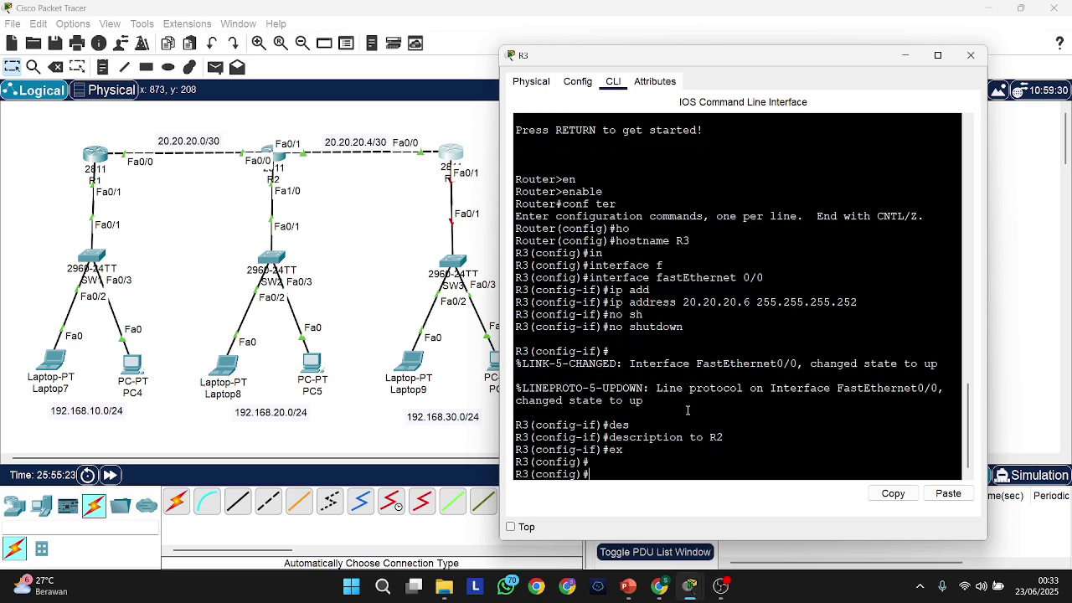
Enter configuration of FastEthernet 0/1 on R3 and enable the interface with no shutdown
type("in")
key("Tab")
type("f")
key("Tab")
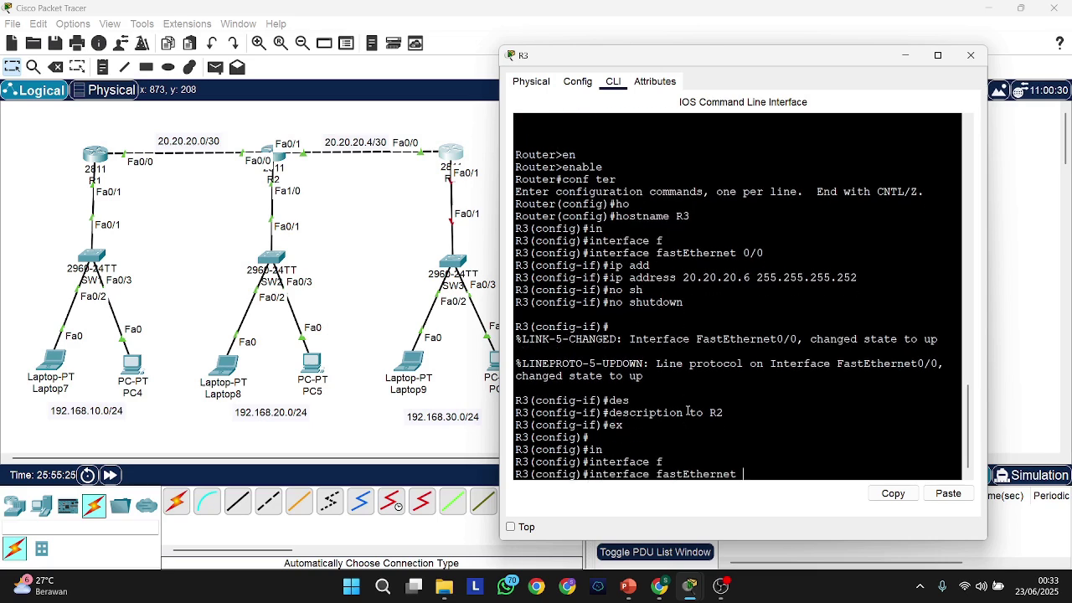
type("0/1")
key("Return")
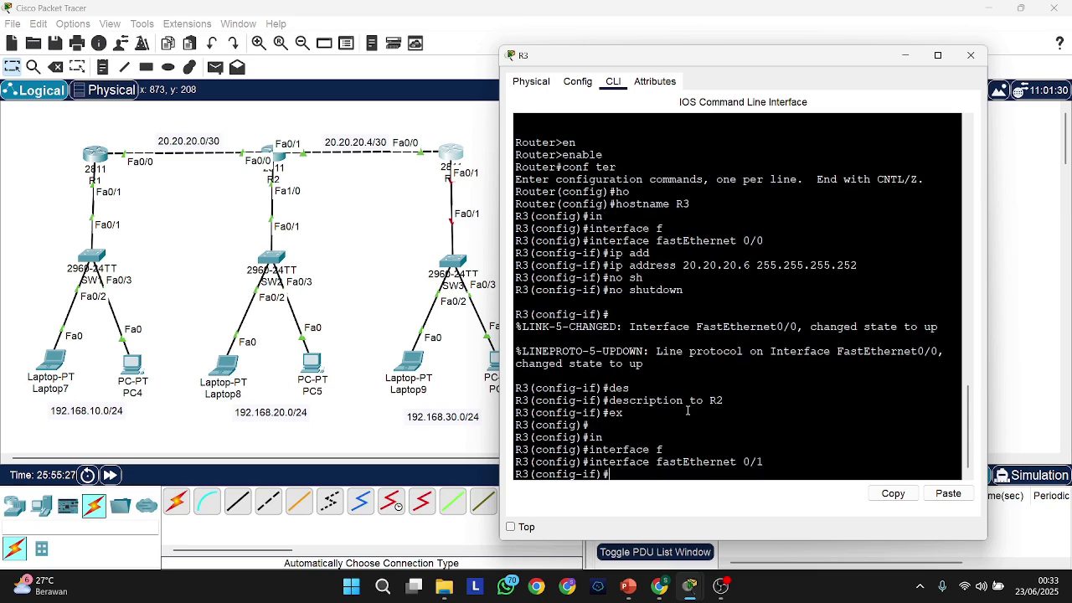
type("no sh")
key("Tab")
key("Return")
key("Return")
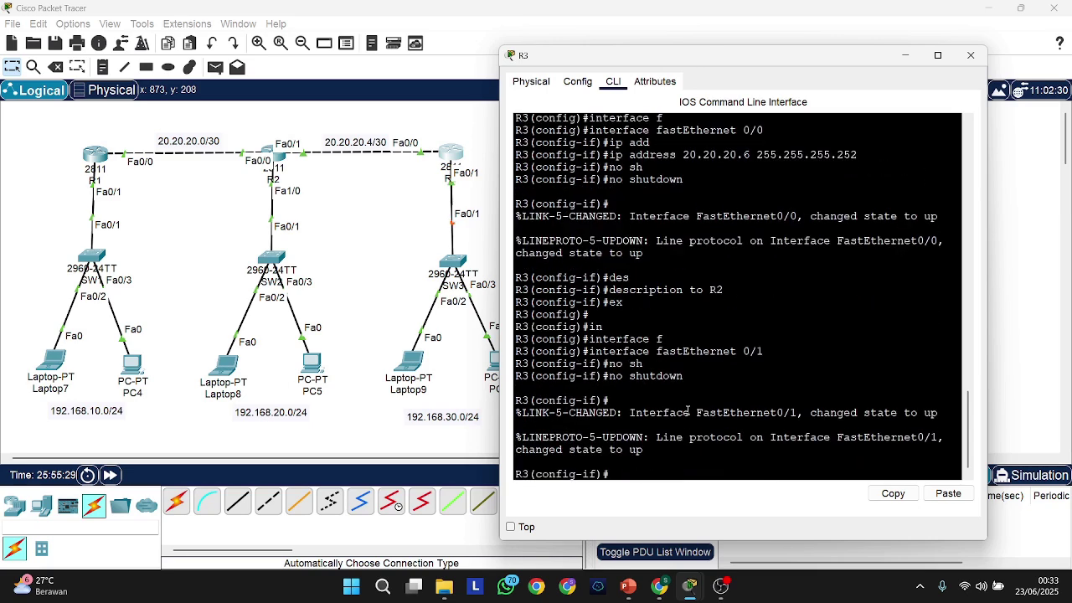
Assign FastEthernet 0/1 the IP address 192.168.30.1 with subnet mask 255.255.255.0
type("ip add")
key("Tab")
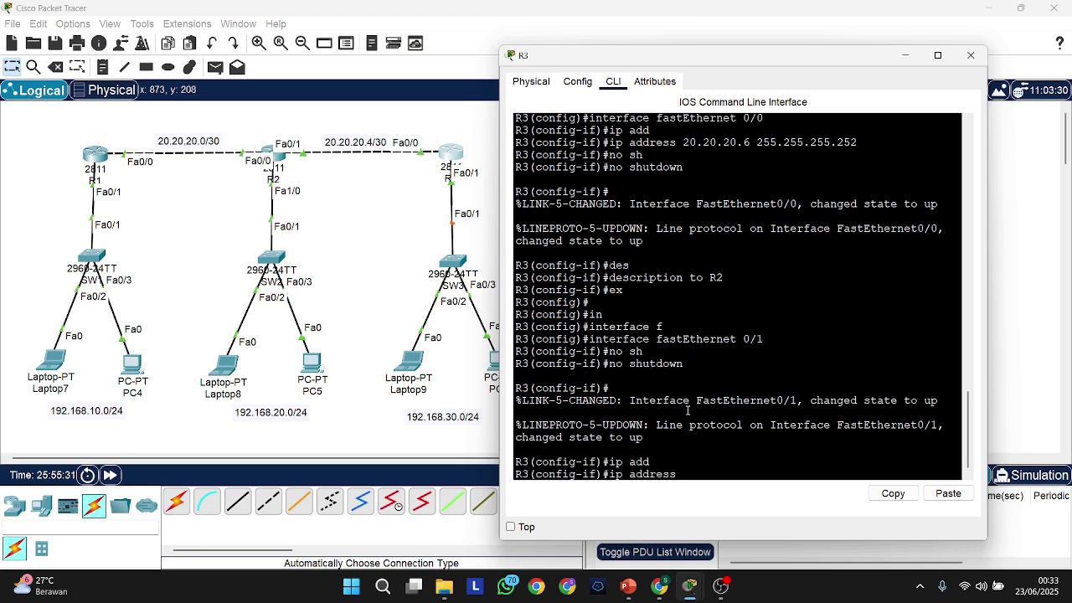
type("192.168.30.1 255.255.255.0")
key("Return")
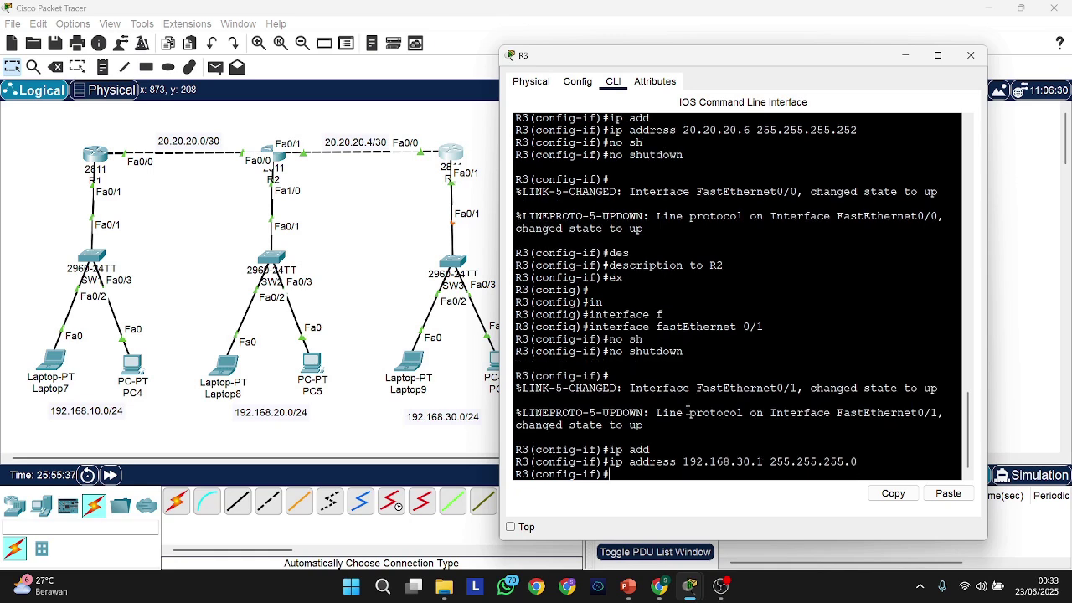
Set the description of FastEthernet 0/1 to "to Client" and leave interface configuration
type("des")
key("Tab")
type("to")
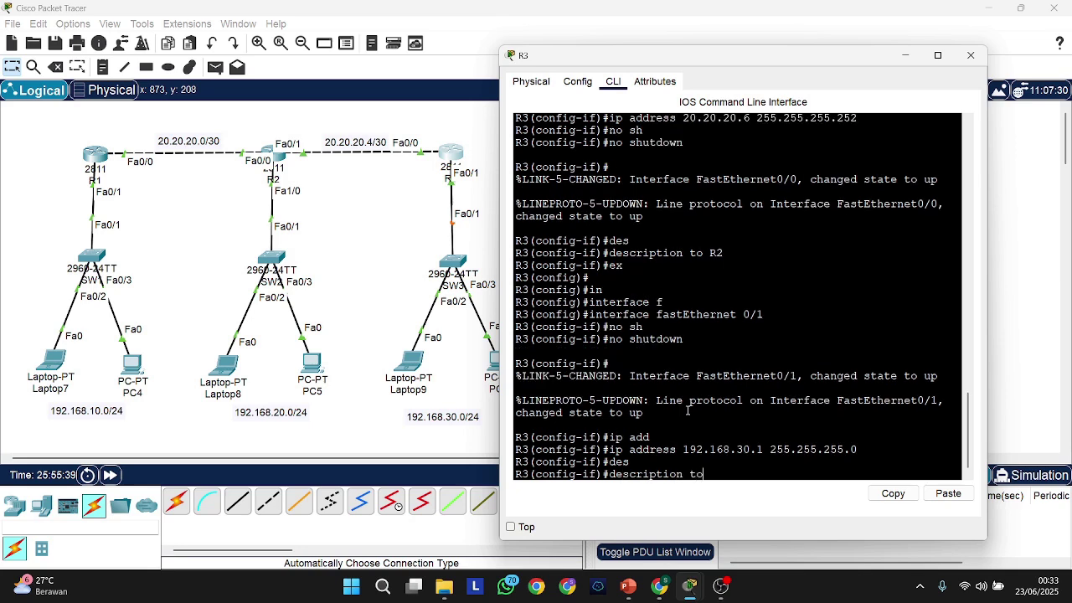
type(" Client")
key("Return")
type("exi")
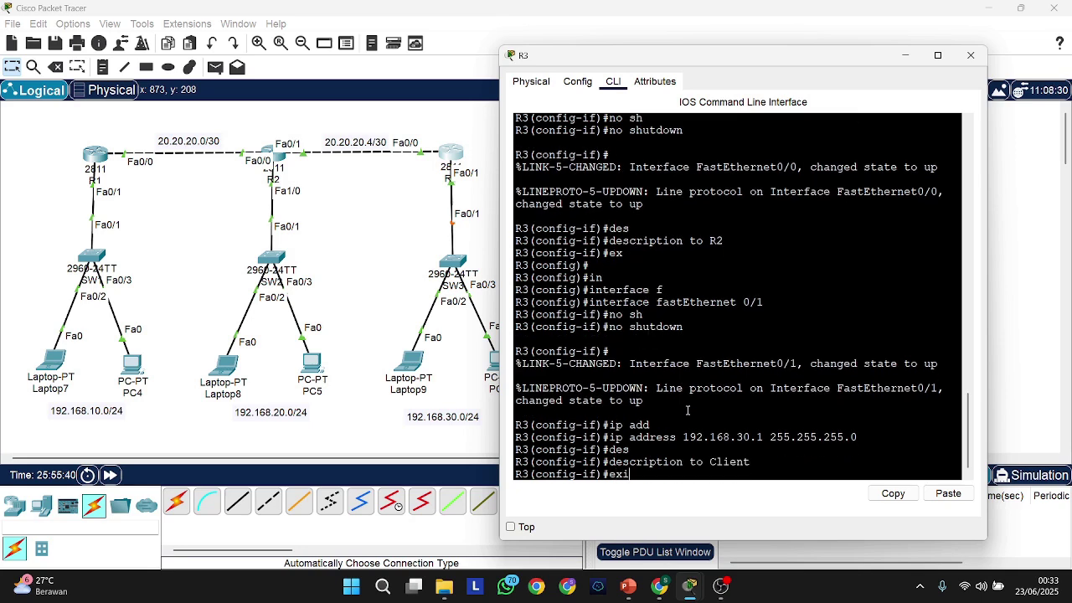
key("Tab")
key("Return")
Create a DHCP pool named server on R3
type("ip dh")
key("Tab")
type("po")
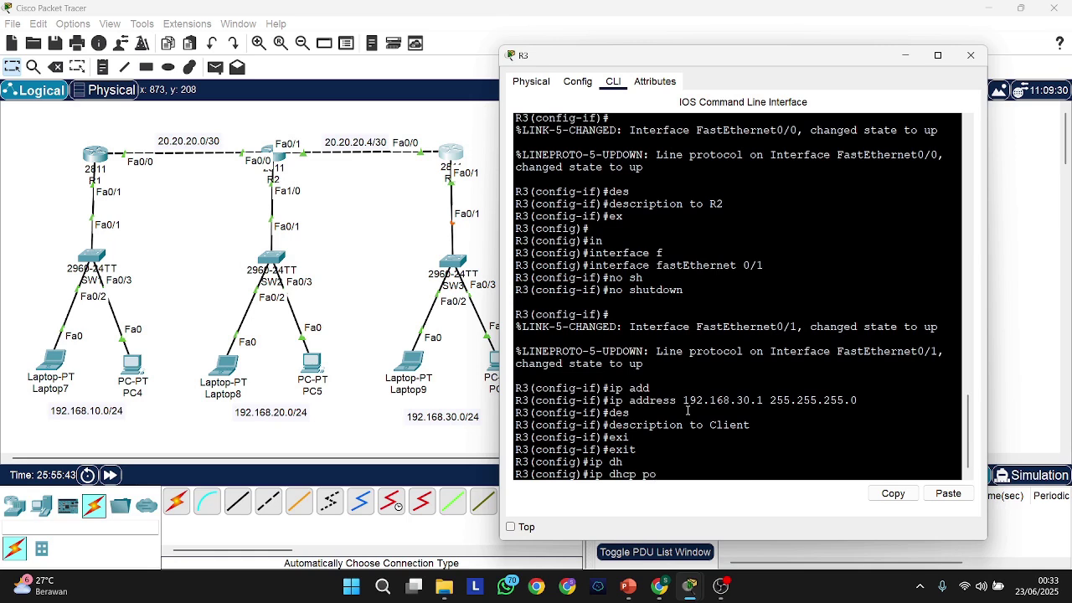
key("Tab")
type("server")
key("Return")
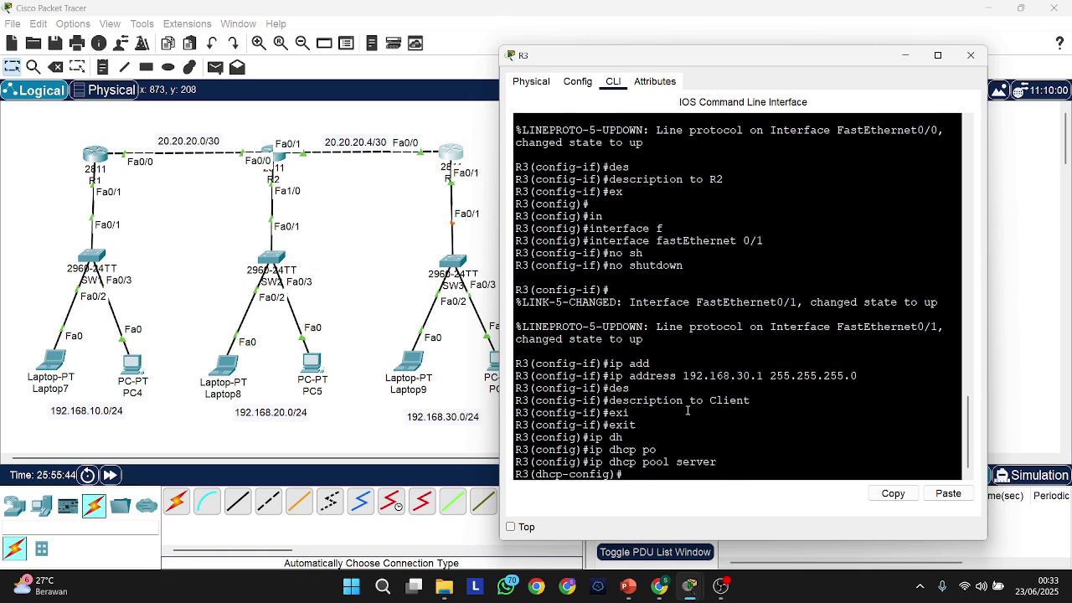
Set the DHCP pool's network on R3 to 192.168.30.0 with subnet mask 255.255.255.0
type("netw")
key("Tab")
type("192.1222")
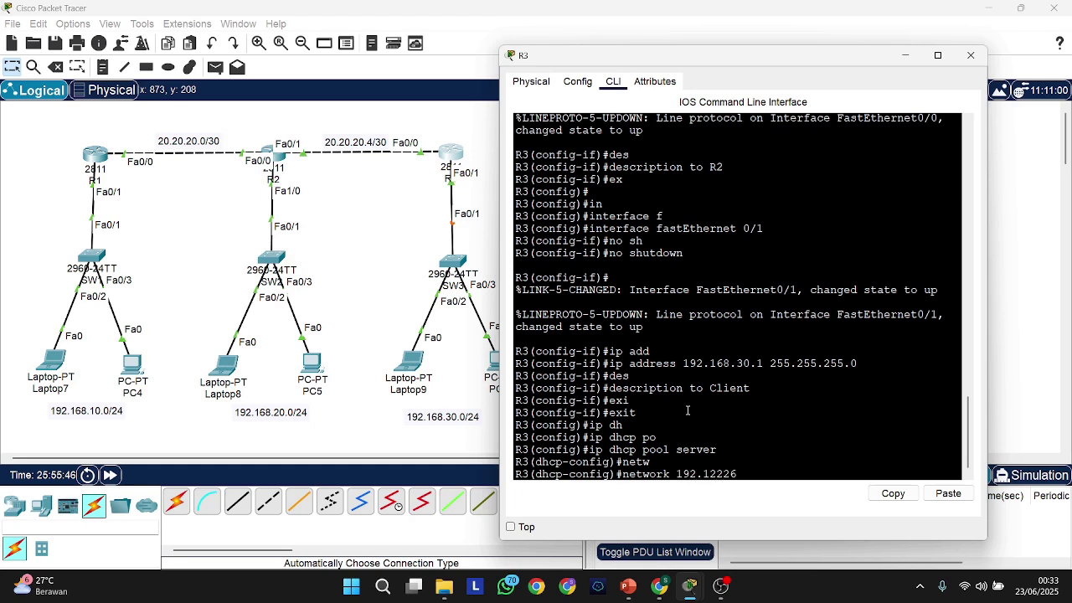
key("BackSpace")
key("BackSpace")
key("BackSpace")
type("68.30.0 255.255.255.0")
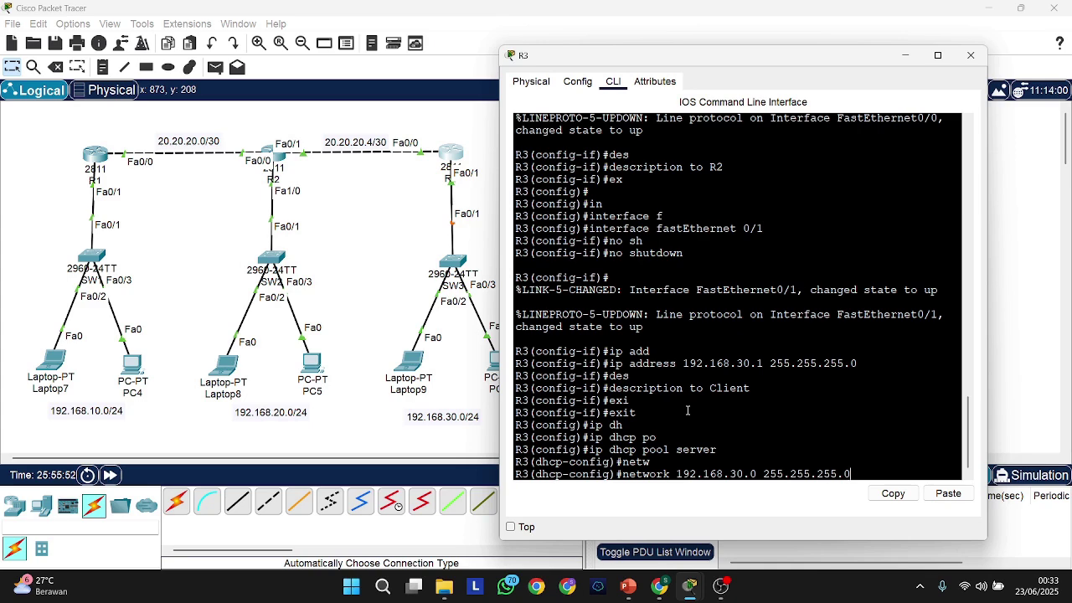
key("Return")
Set the default router of R3's DHCP pool to 192.168.30.1
type("dhcp-config)#d")
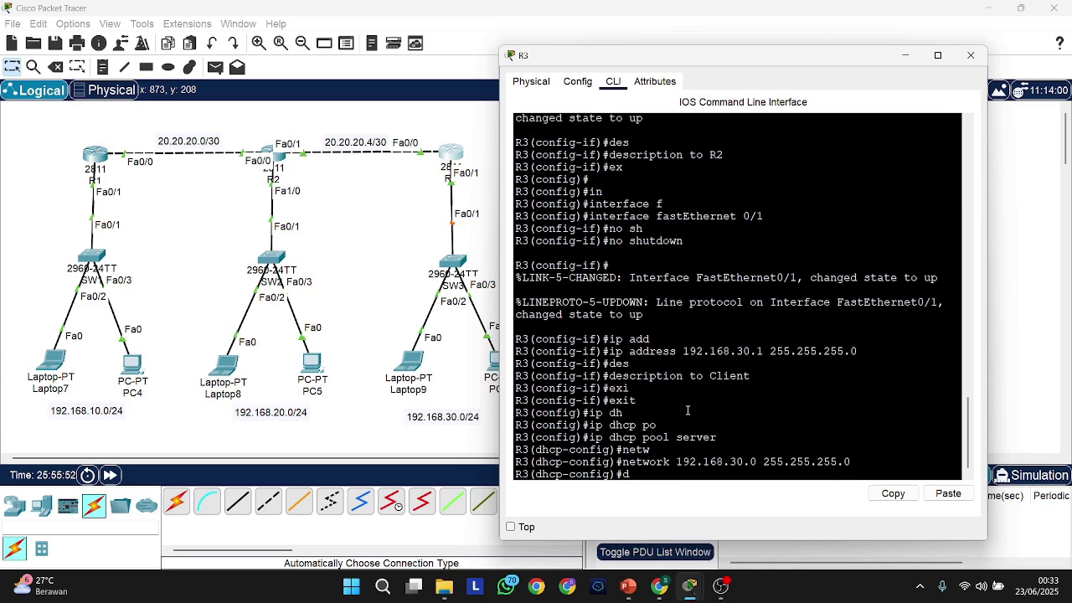
type("e")
key("Tab")
type("192.1")
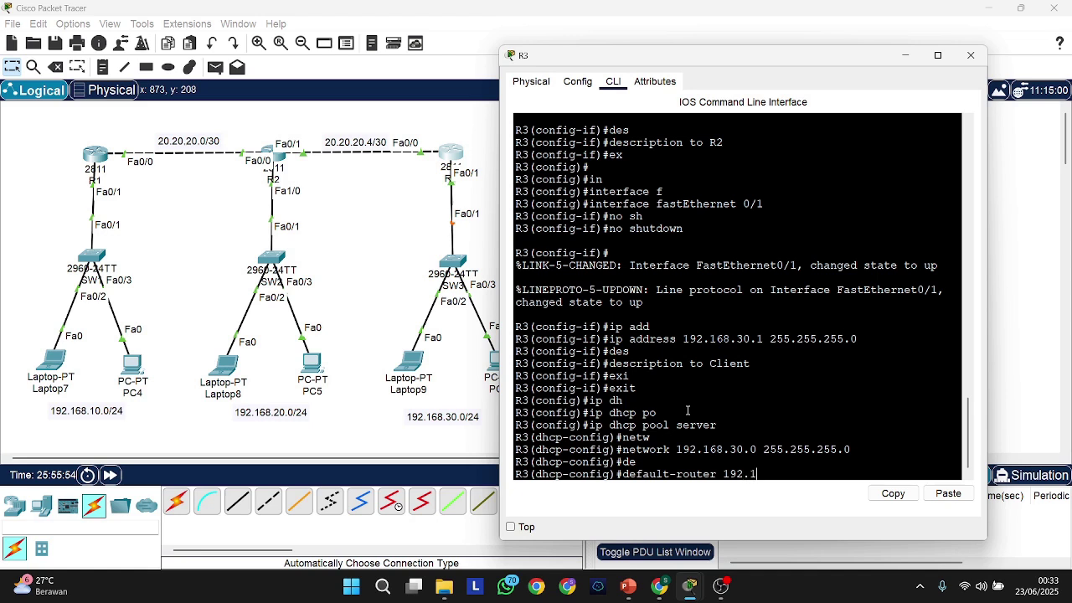
type("68.30.1")
key("Return")
Set the DNS server of R3's DHCP pool to 8.8.8.8 and leave DHCP pool configuration
type("dnd")
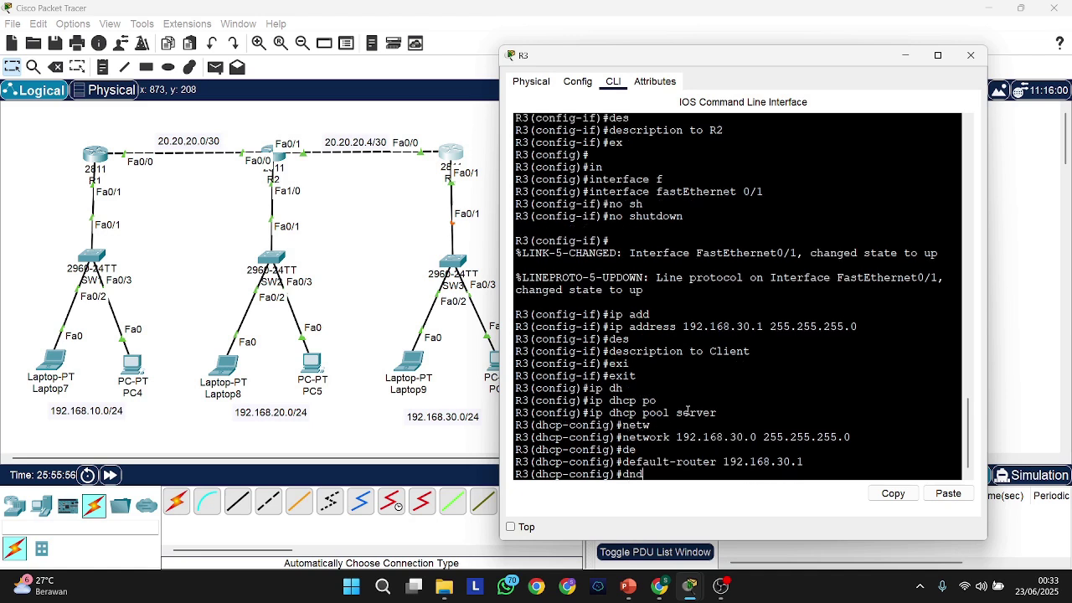
key("BackSpace")
key("Tab")
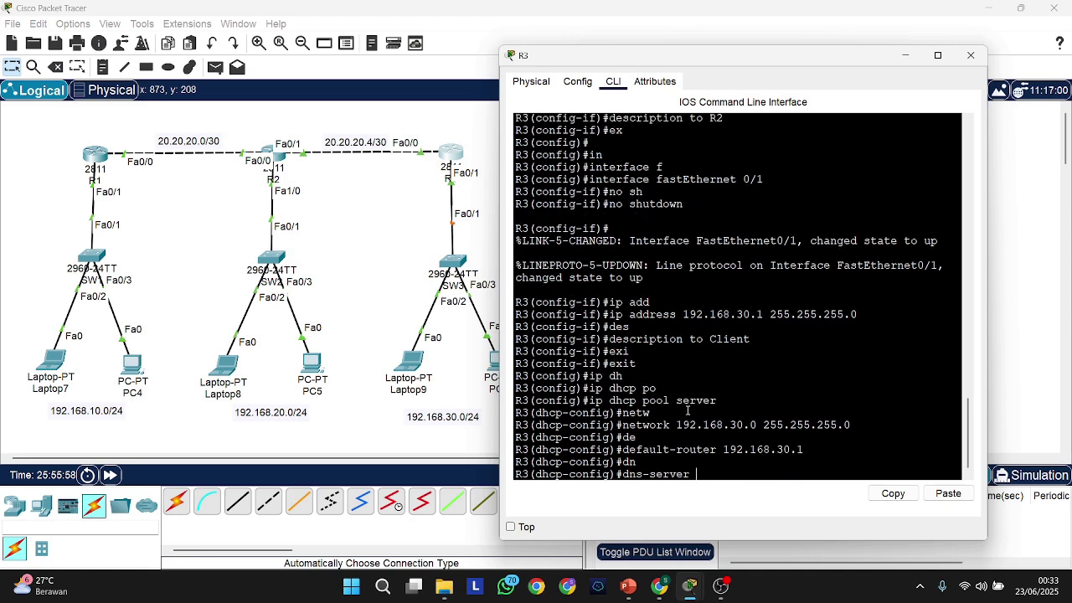
type("8.8.8.8")
key("Return")
type("ex")
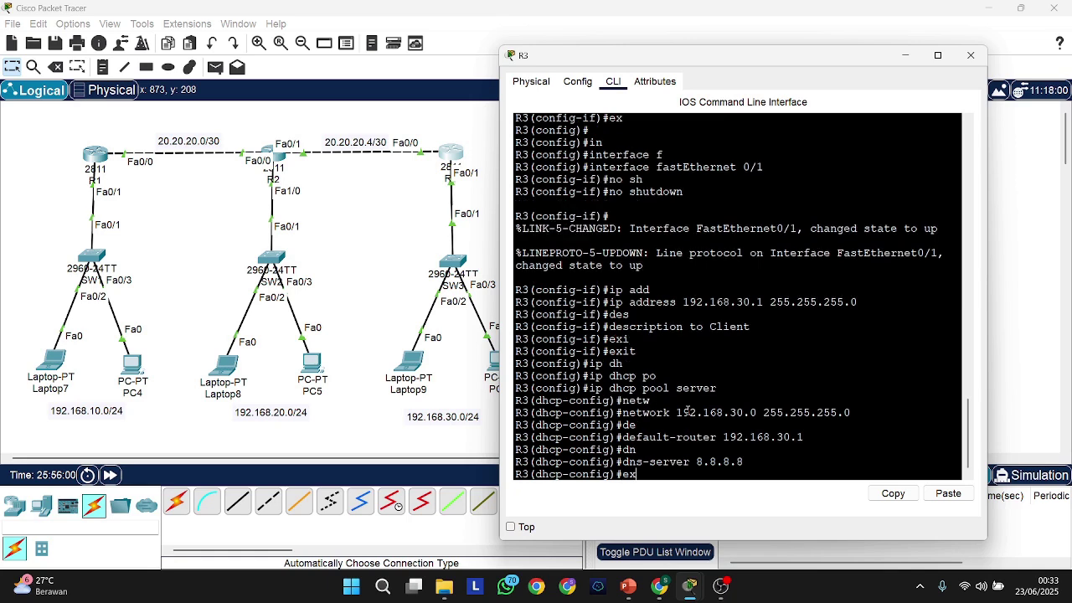
type("i")
key("Tab")
key("Return")
Exclude the gateway address 192.168.30.1 from DHCP assignment on R3
type("ii")
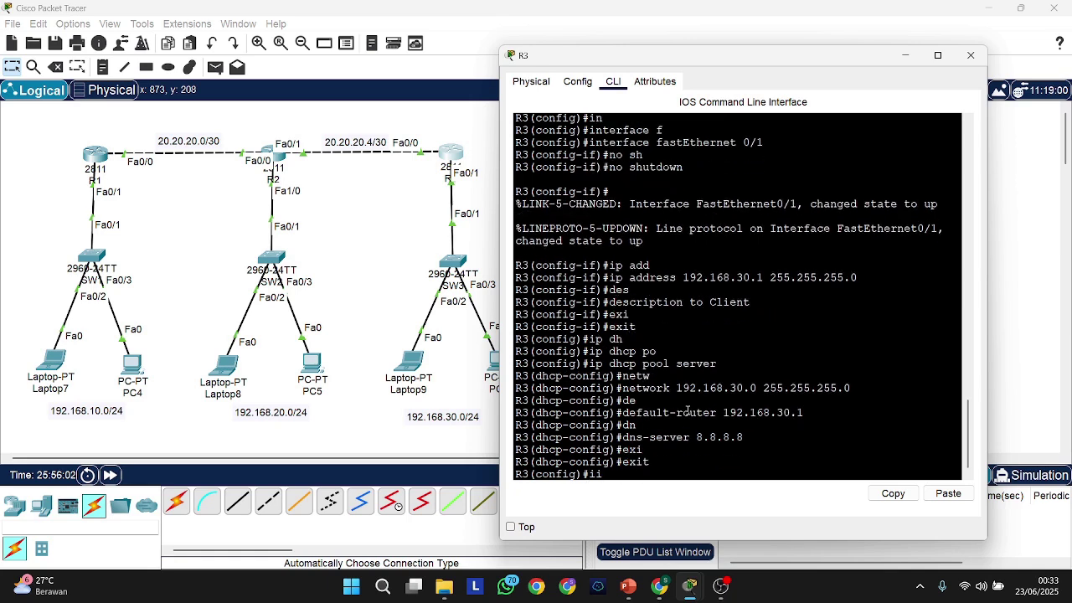
key("BackSpace")
type("p dh")
key("Tab")
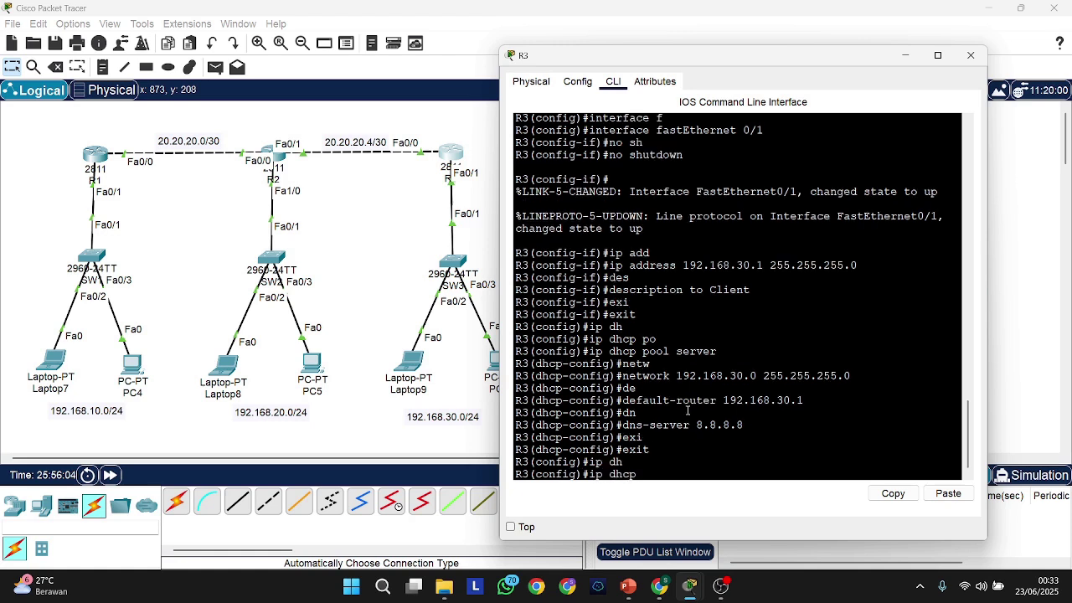
type("ex")
key("Tab")
type("192.16")
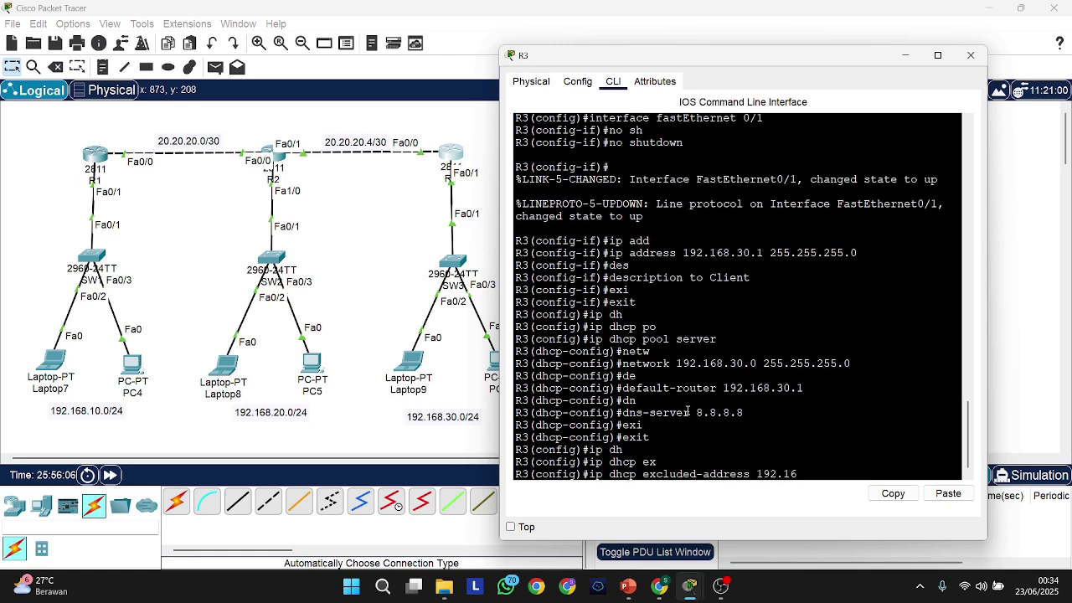
type("8.30.1")
key("Return")
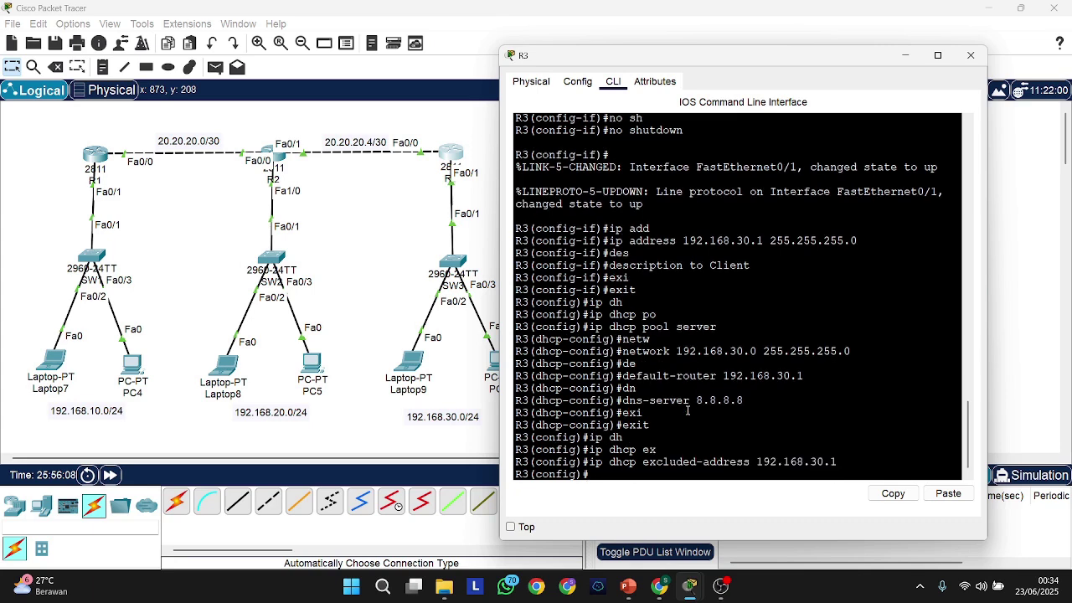
scroll(673, 341, "up", 10)
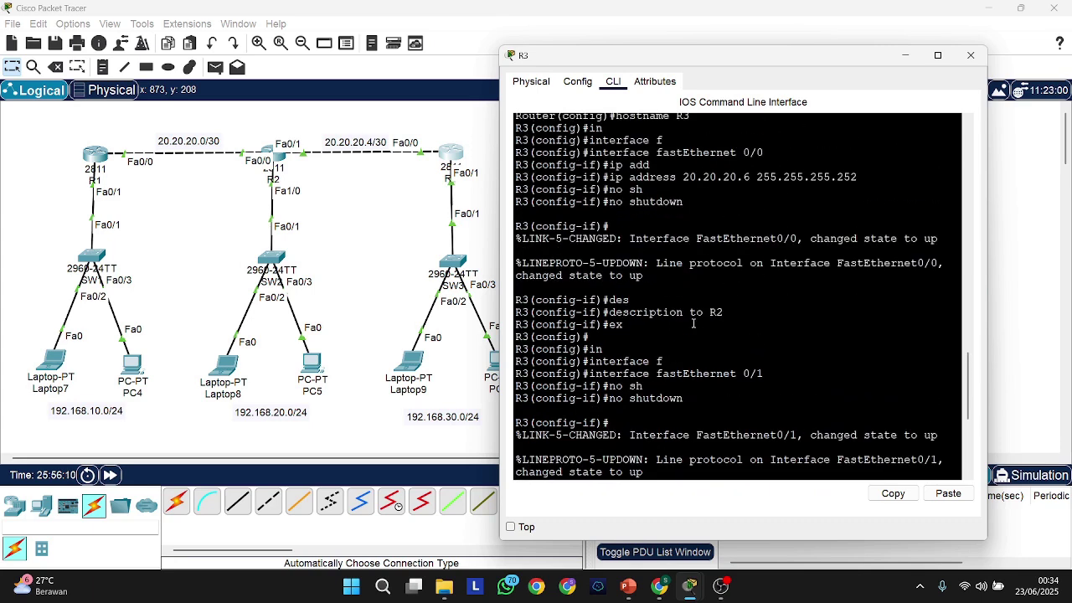
scroll(724, 327, "up", 2)
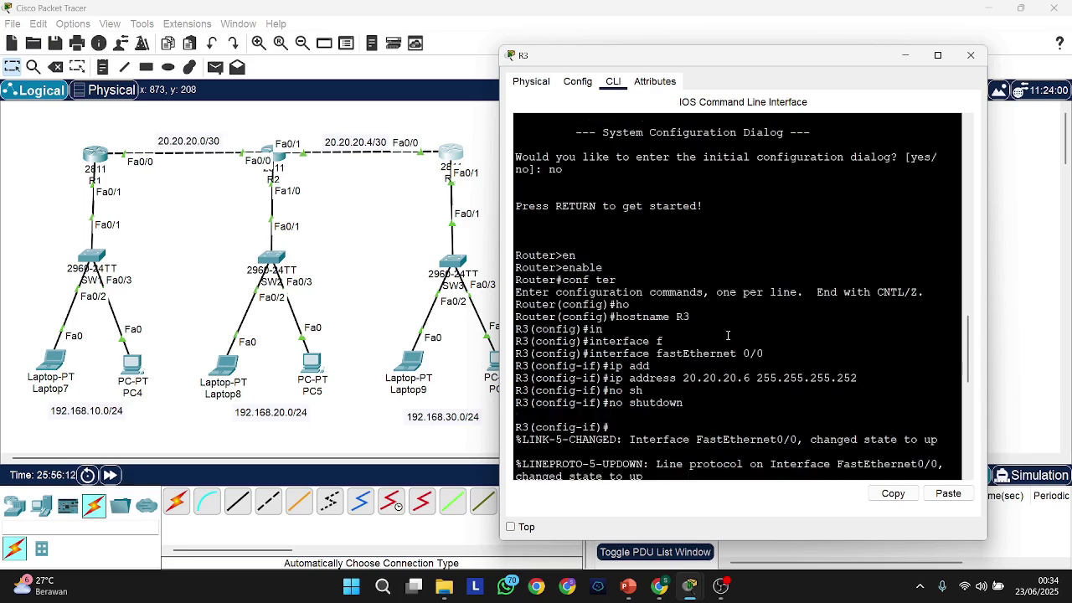
scroll(725, 329, "down", 6)
scroll(843, 280, "down", 1)
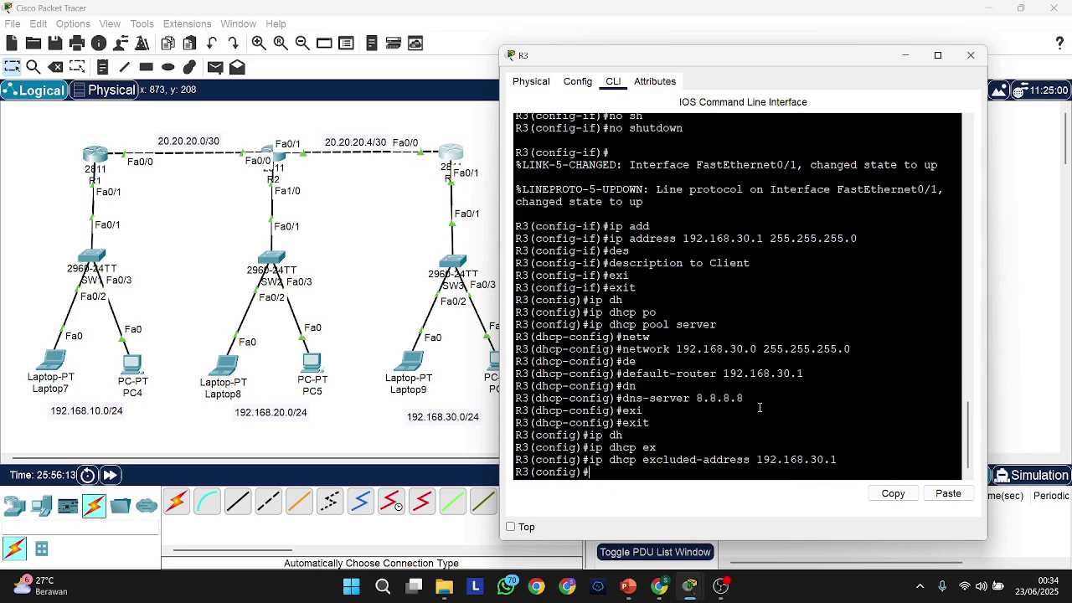
Leave R3's command line and set Laptop7's IP configuration to DHCP
left_click(419, 226)
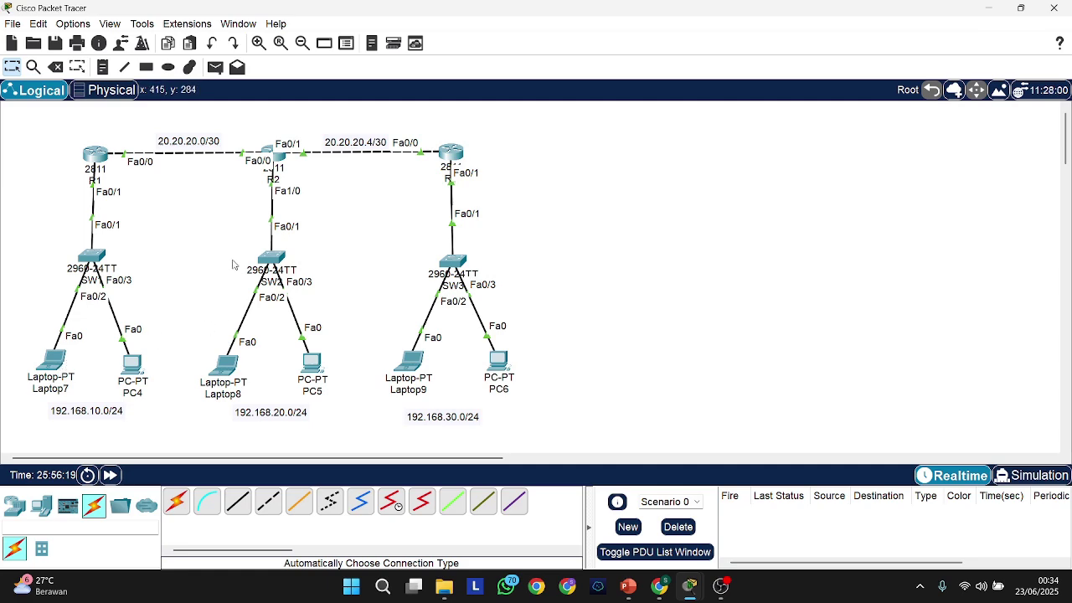
left_click(50, 363)
left_click(503, 149)
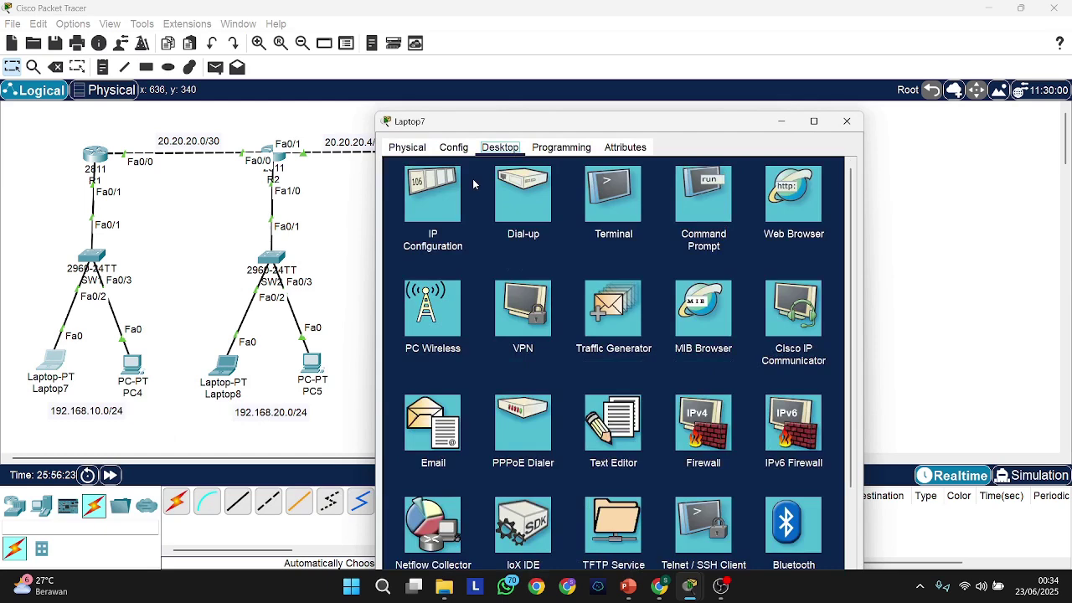
left_click(452, 194)
left_click(430, 219)
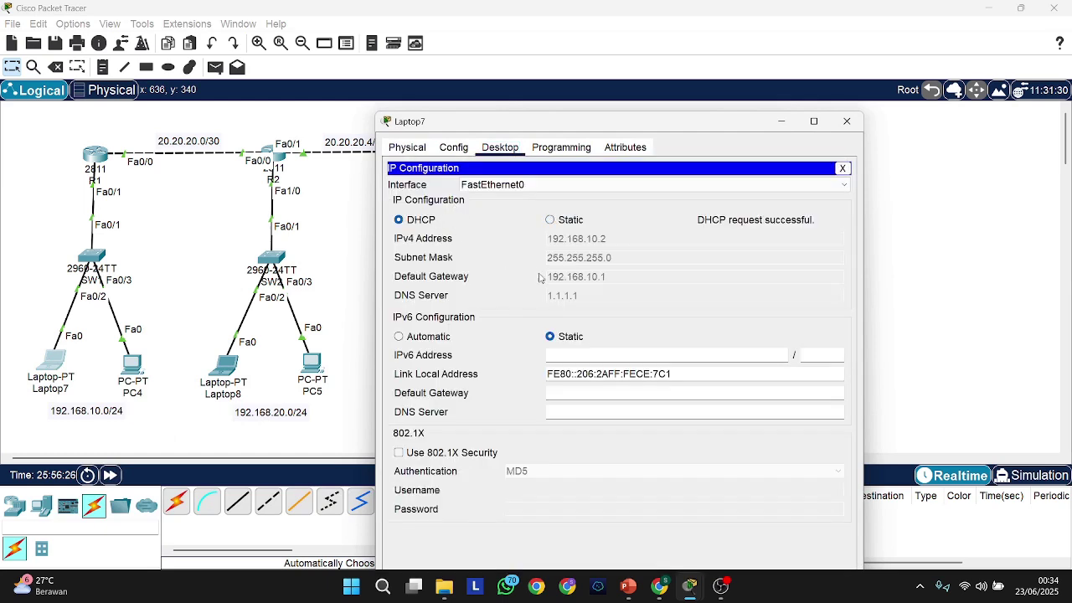
Set PC4's IP configuration to DHCP
left_click(131, 363)
left_click(500, 110)
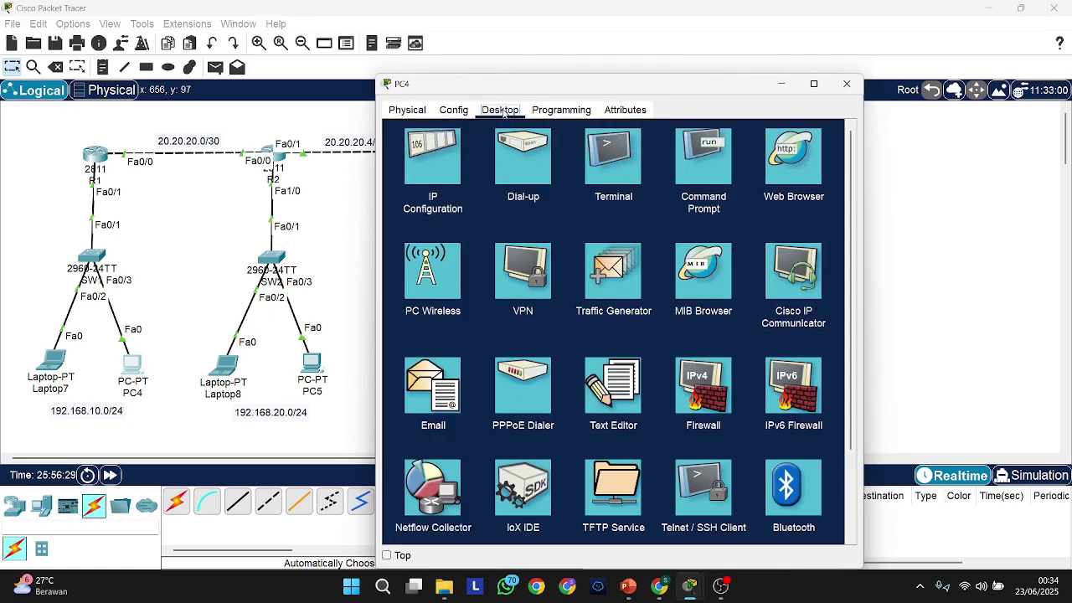
left_click(430, 163)
left_click(405, 187)
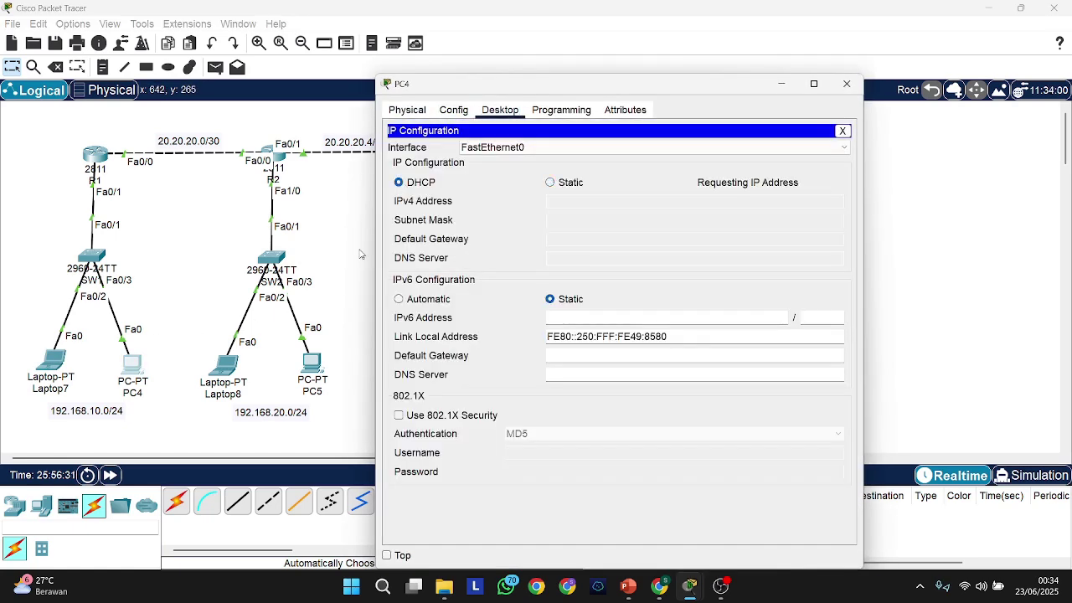
Set Laptop8's IP configuration to DHCP and return to the topology
left_click(223, 365)
left_click(499, 110)
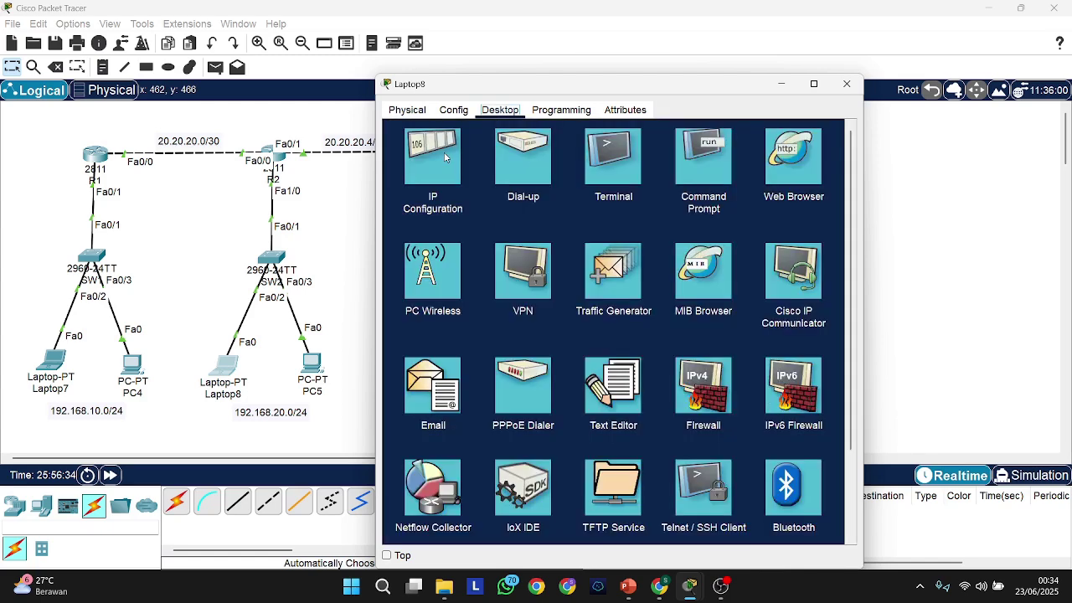
left_click(435, 155)
left_click(426, 188)
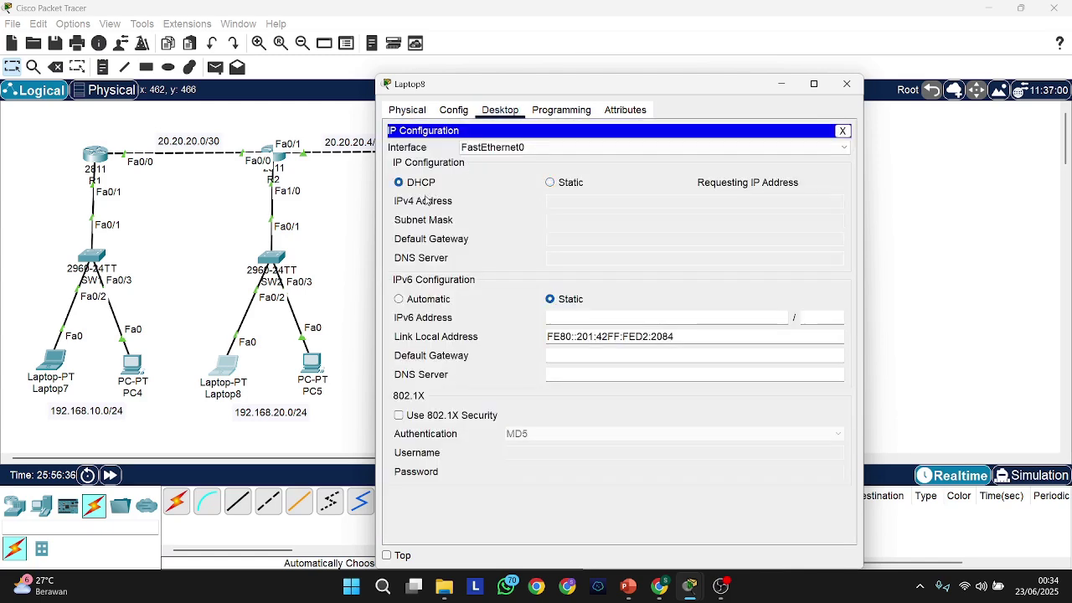
left_click(358, 297)
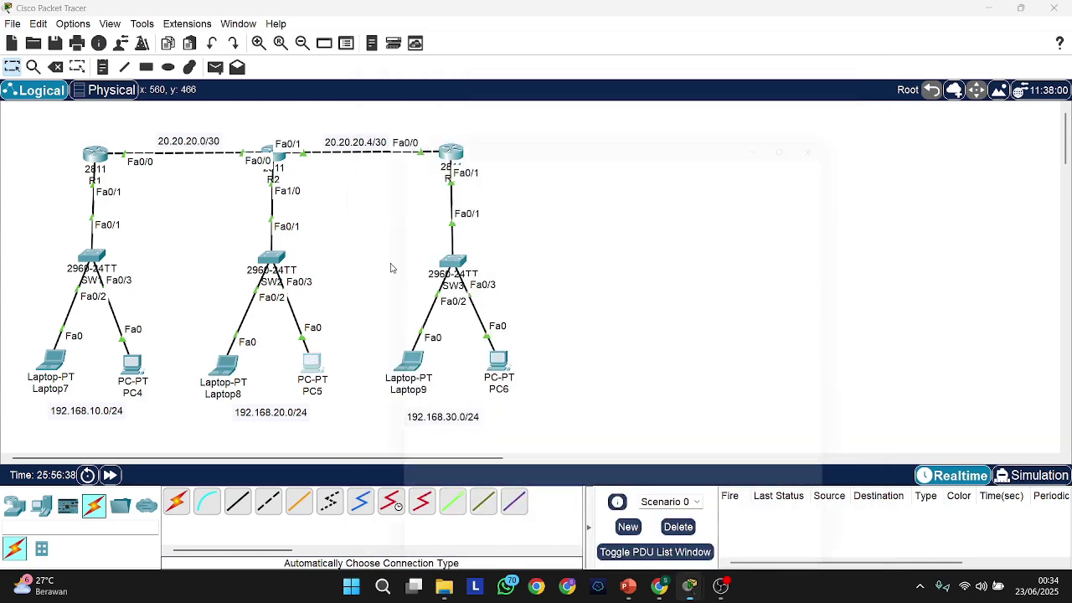
Set PC5's IP configuration to DHCP and return to the topology
left_click(311, 363)
left_click(500, 110)
left_click(416, 142)
left_click(419, 186)
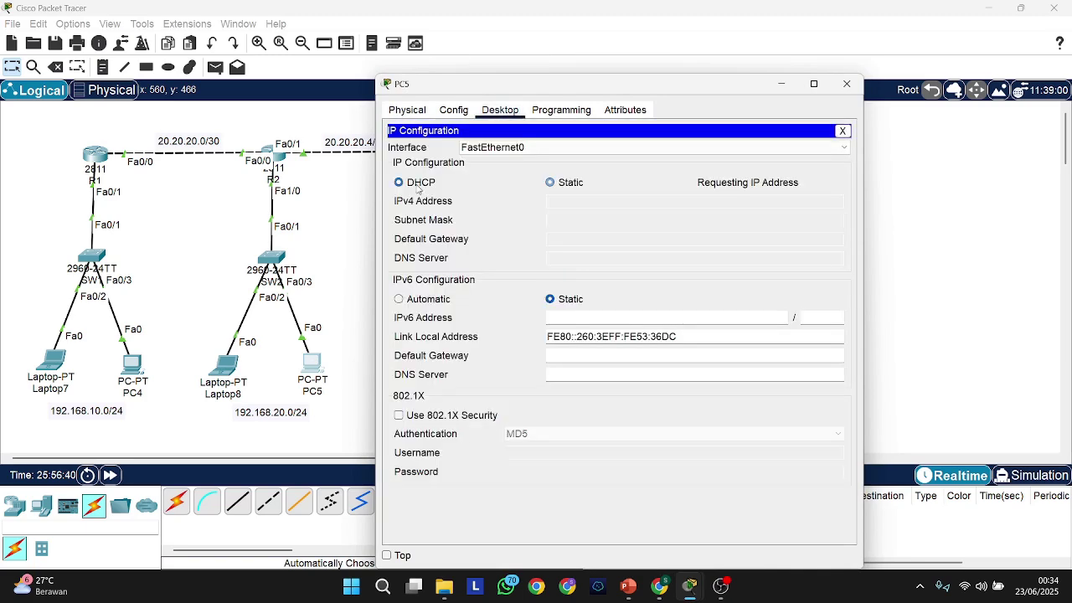
left_click(370, 244)
Set Laptop9's IP configuration to DHCP and return to the topology
left_click(416, 364)
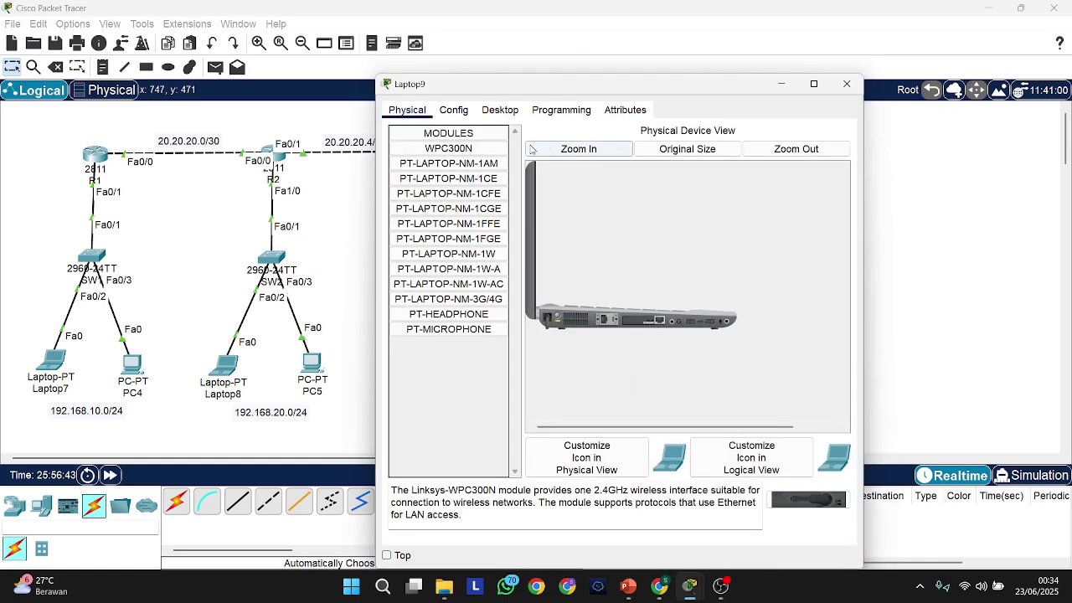
left_click(499, 110)
left_click(434, 155)
left_click(420, 184)
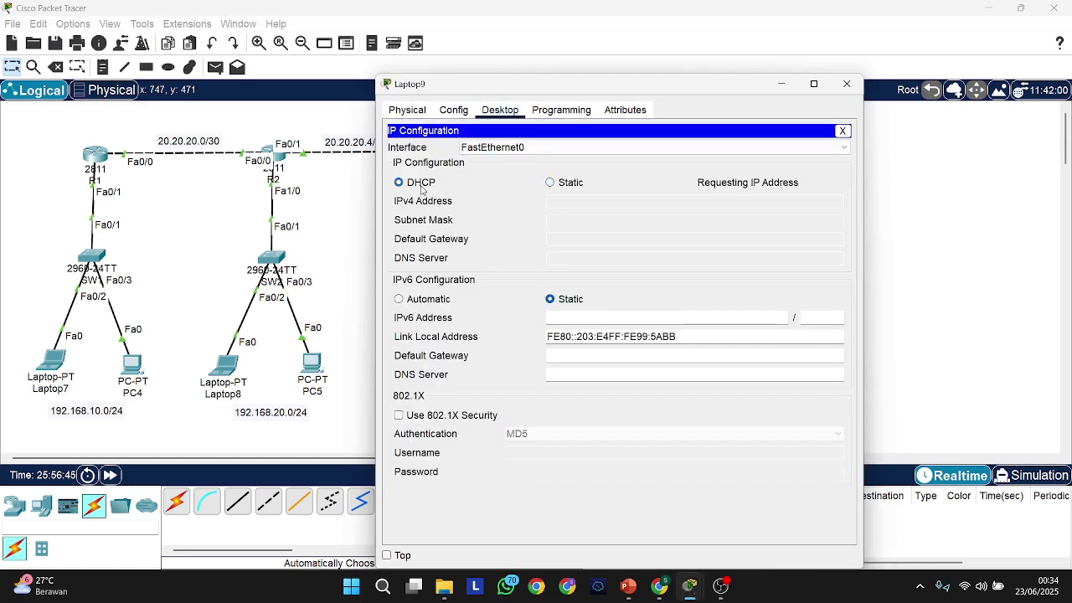
left_click(372, 222)
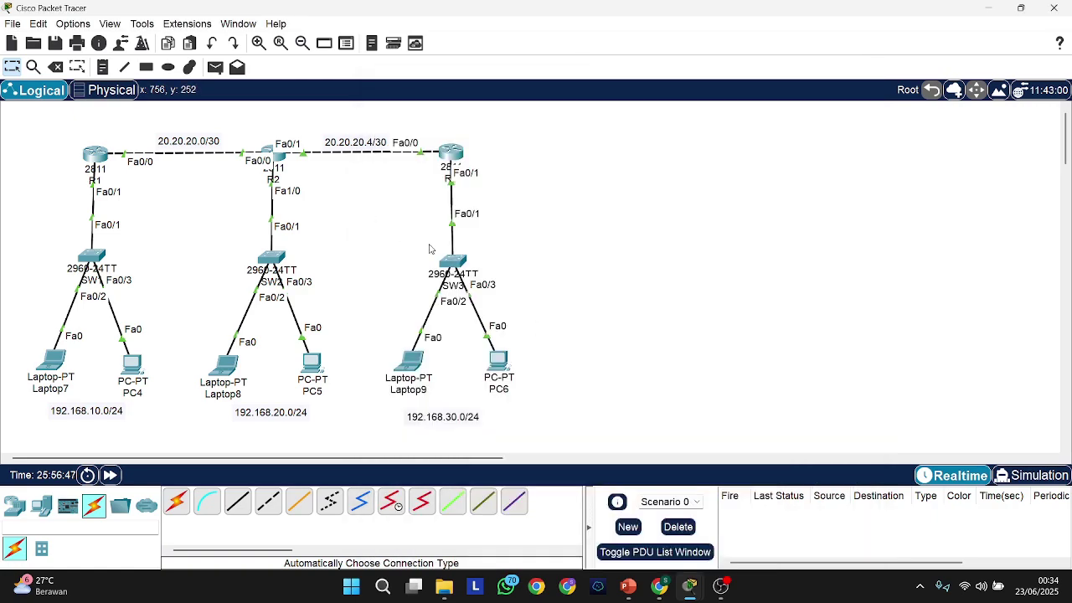
Set PC6's IP configuration to DHCP, then close its IP configuration
left_click(498, 360)
left_click(500, 110)
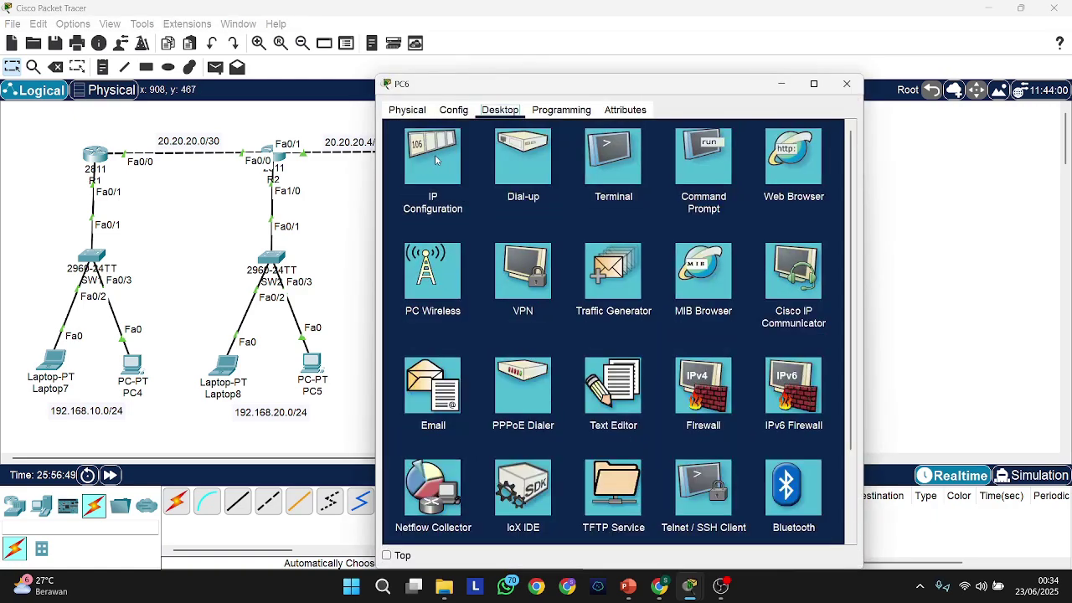
left_click(434, 155)
left_click(411, 183)
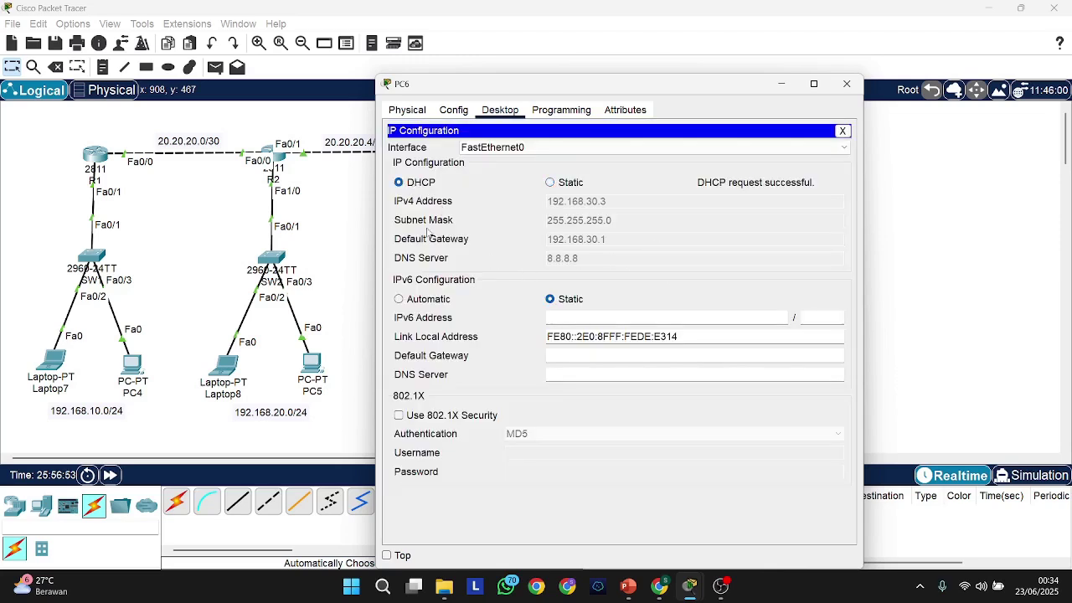
left_click(842, 131)
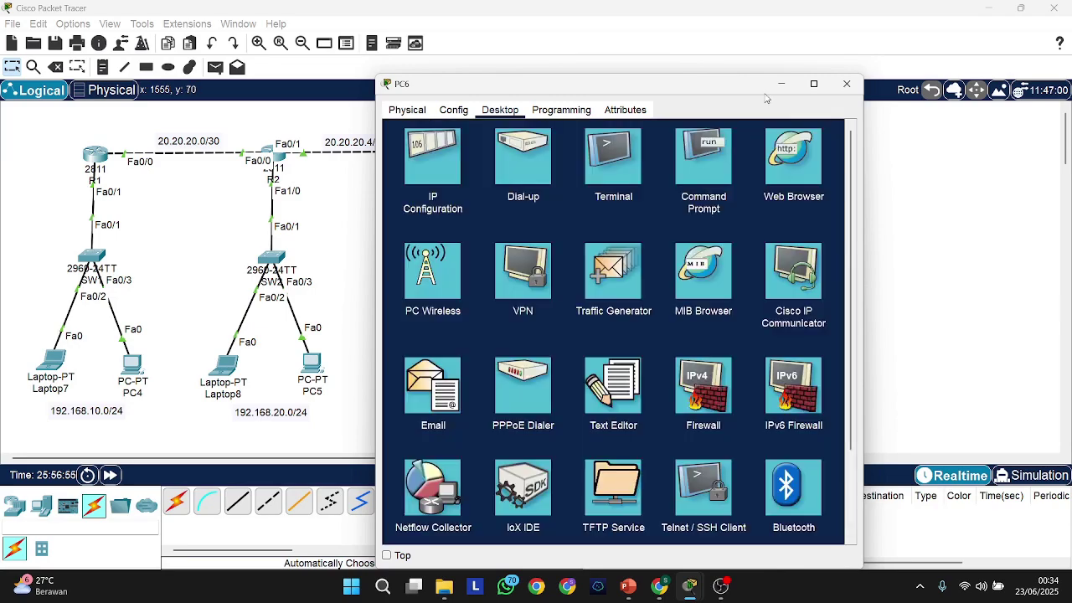
Recheck PC6's IP configuration and ping 192.168.30.2 from its Command Prompt
left_click_drag(732, 86, 924, 83)
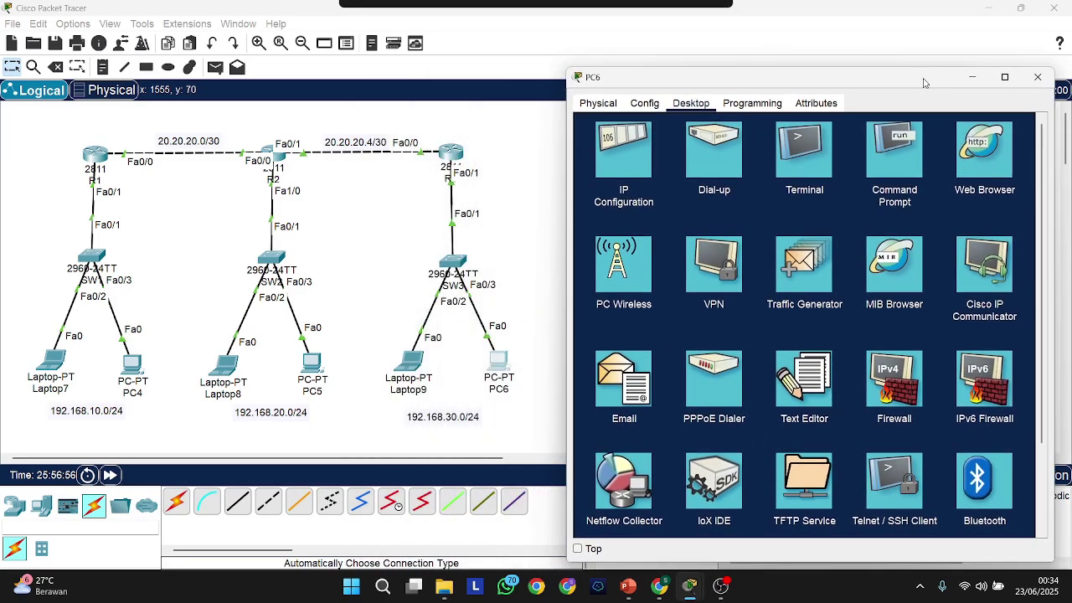
left_click(645, 171)
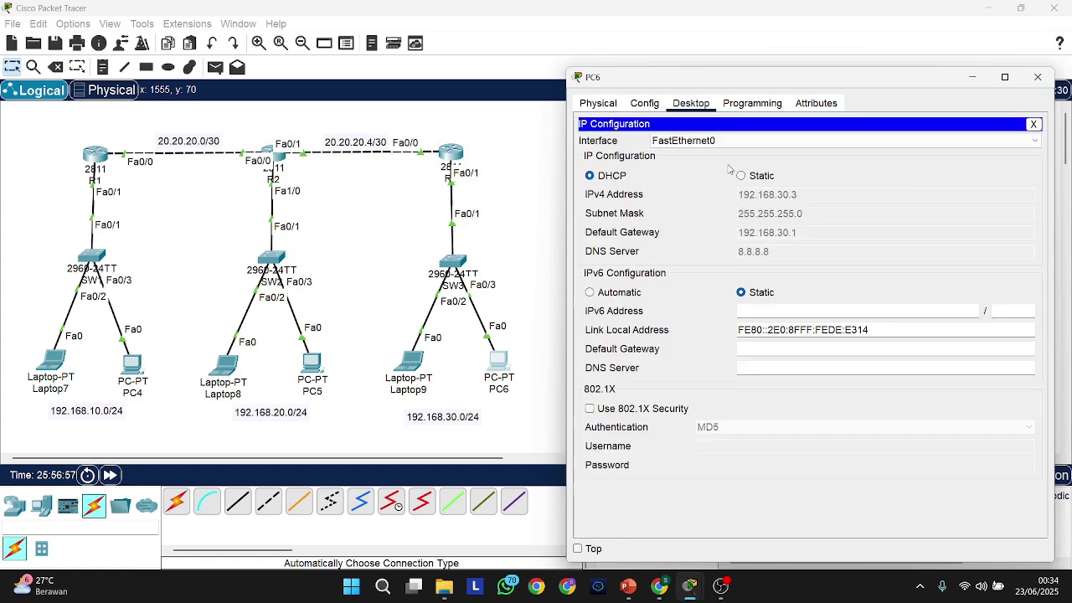
left_click(1033, 124)
left_click(894, 159)
type("pi")
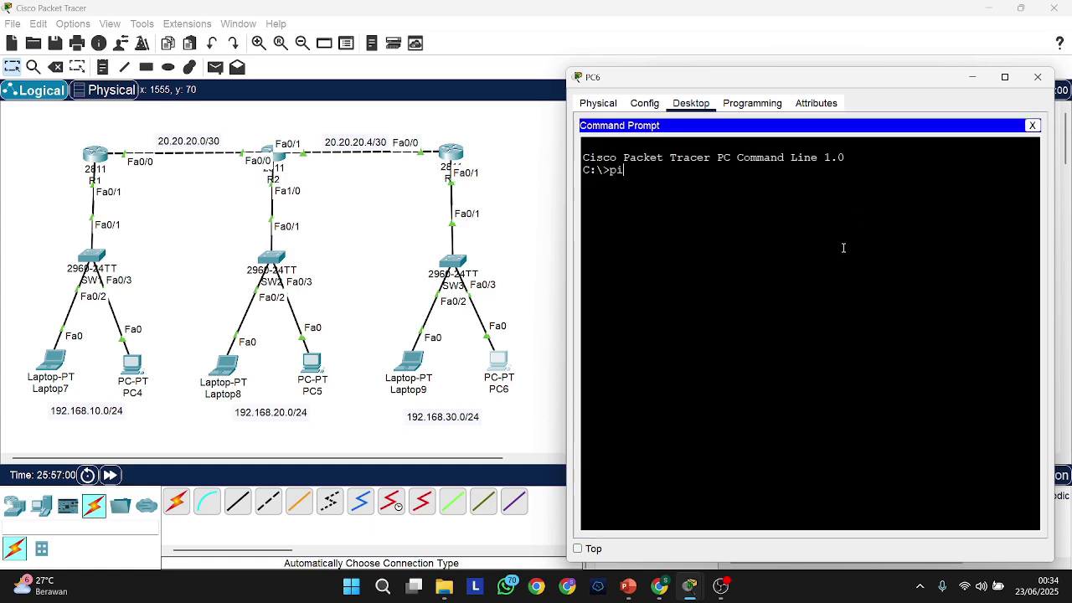
type("ng 192.168")
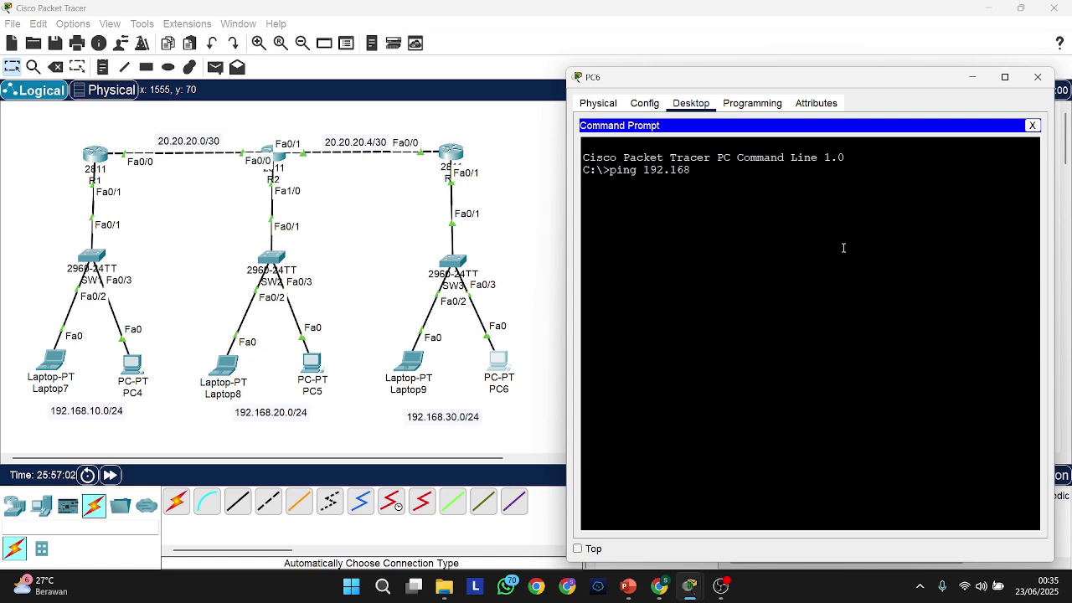
type(".30.2")
key("Return")
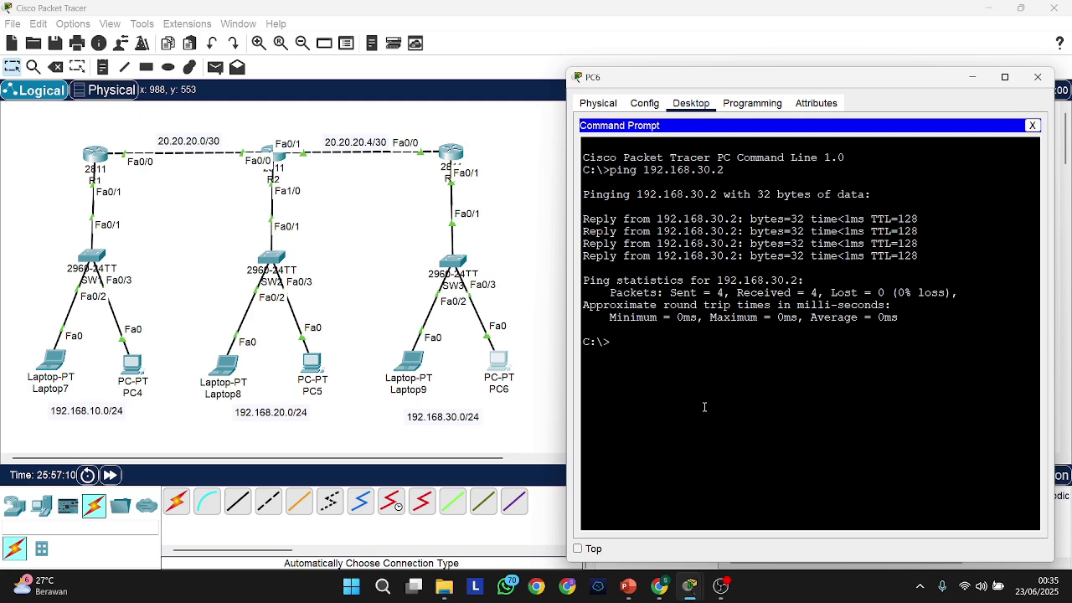
Ping 192.168.20.2 on R2's client network from PC6's Command Prompt
type("ping 1992.168.20")
key("BackSpace")
key("Return")
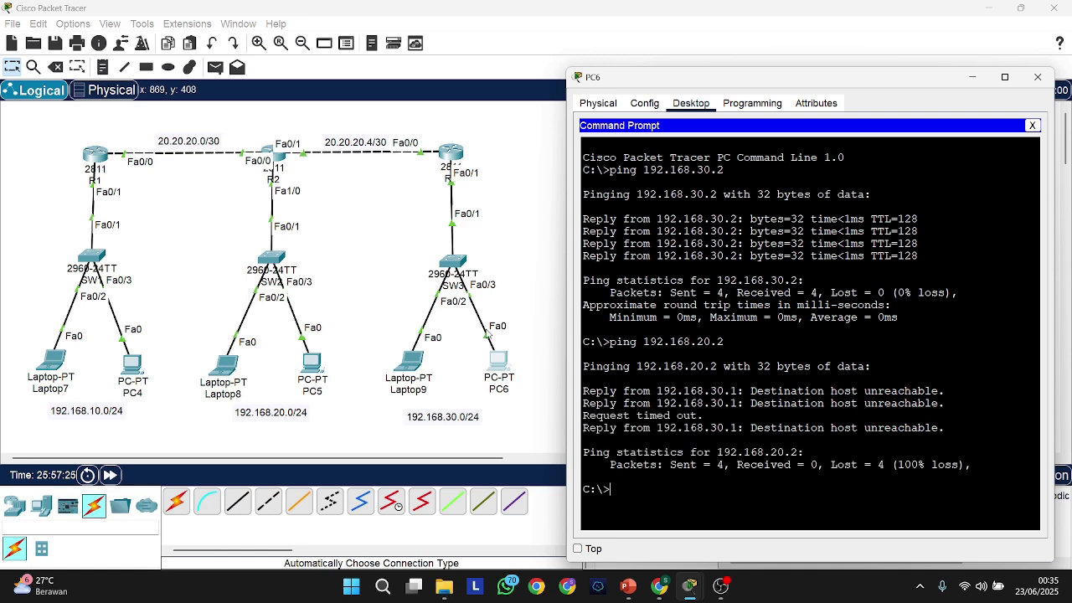
Enable RIP routing on R1 from its global configuration mode and set it to version 2
left_click(90, 155)
left_click(90, 155)
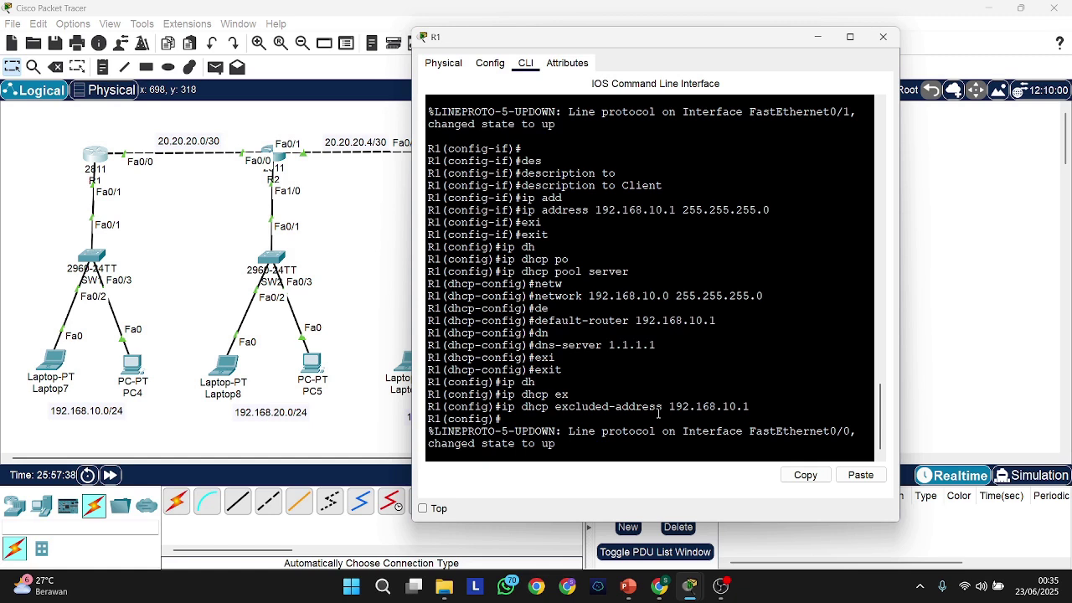
key("Return")
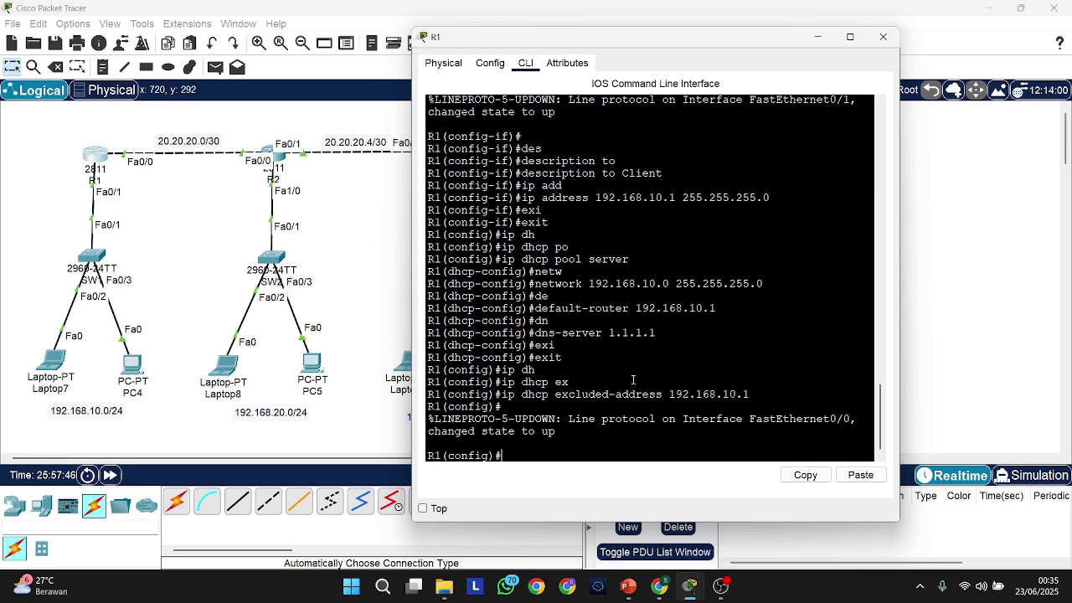
type("ro")
key("Tab")
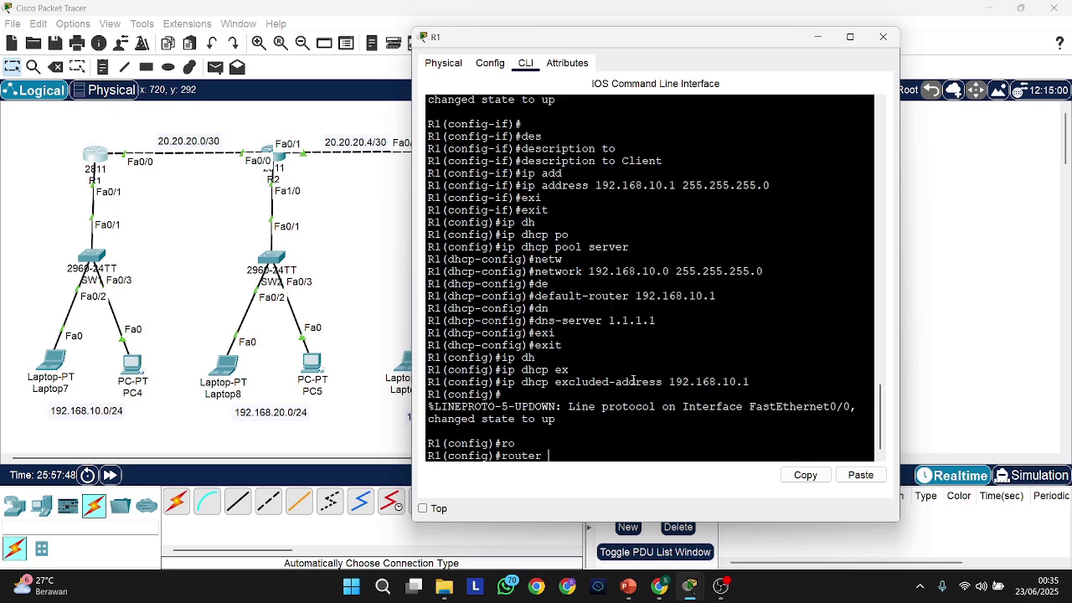
type("i")
key("Tab")
key("BackSpace")
type("r")
key("Tab")
key("Return")
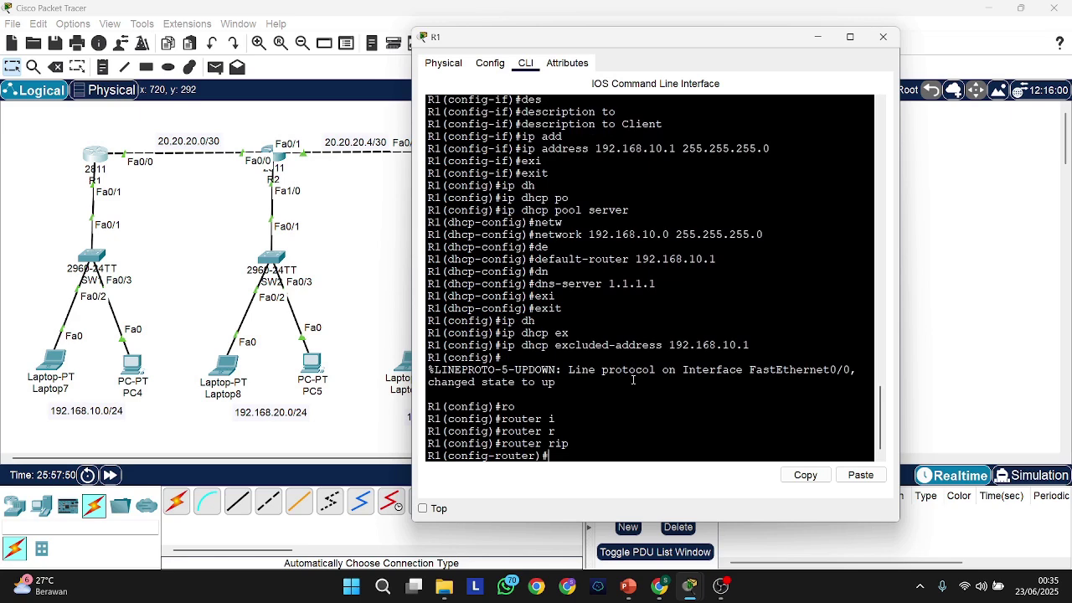
type("ver")
key("Tab")
type("2")
key("Return")
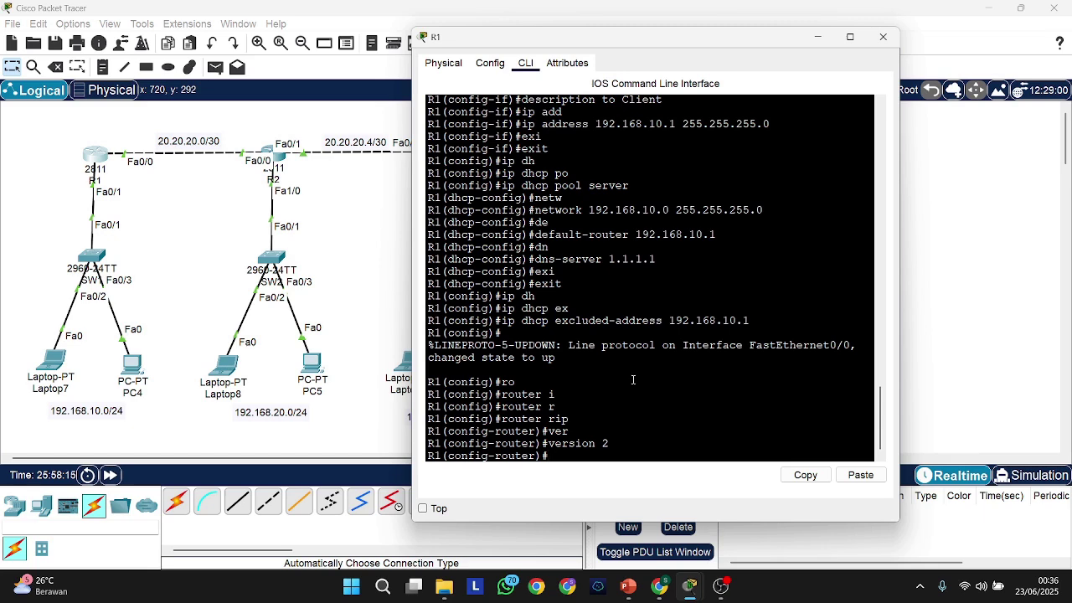
Add the networks 20.20.20.0 and 192.168.10.0 to R1's RIP configuration
type("netw")
key("Tab")
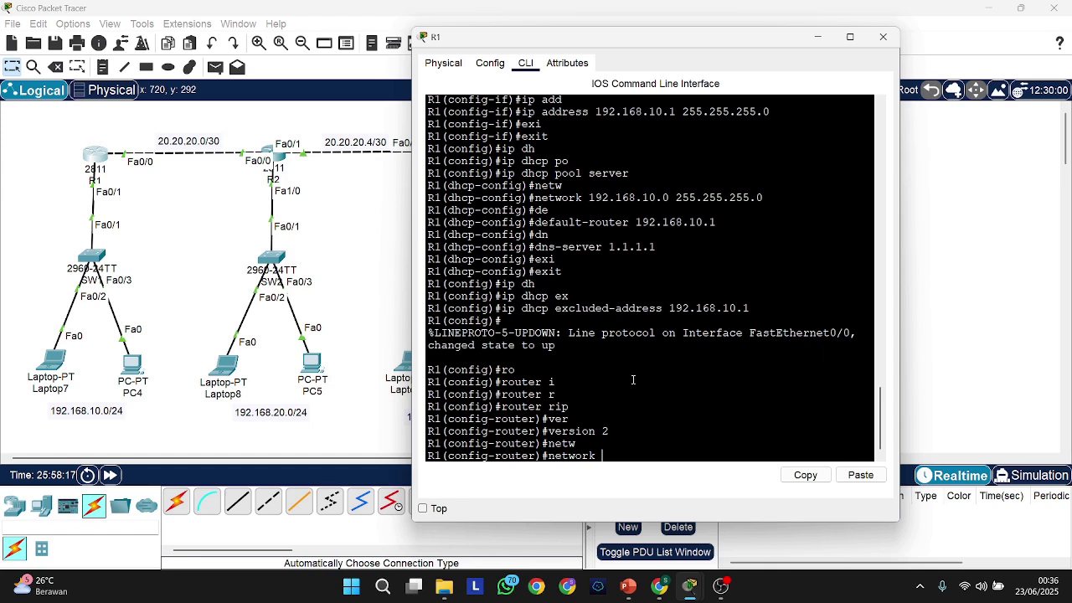
type("20.20.20.0")
key("Return")
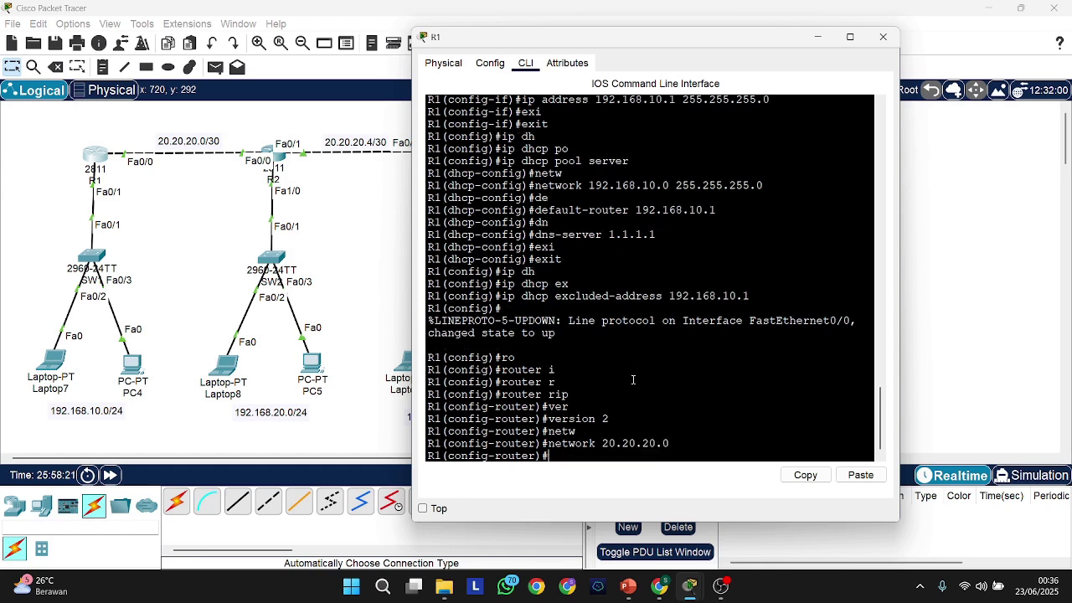
type("netw")
key("Tab")
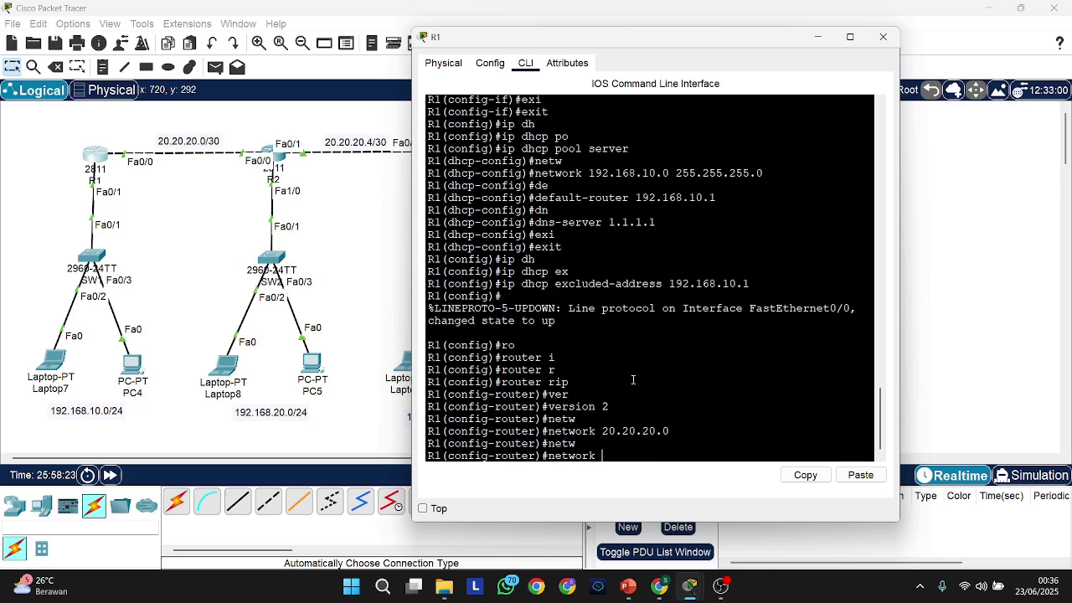
type("192.168.10.0")
key("Return")
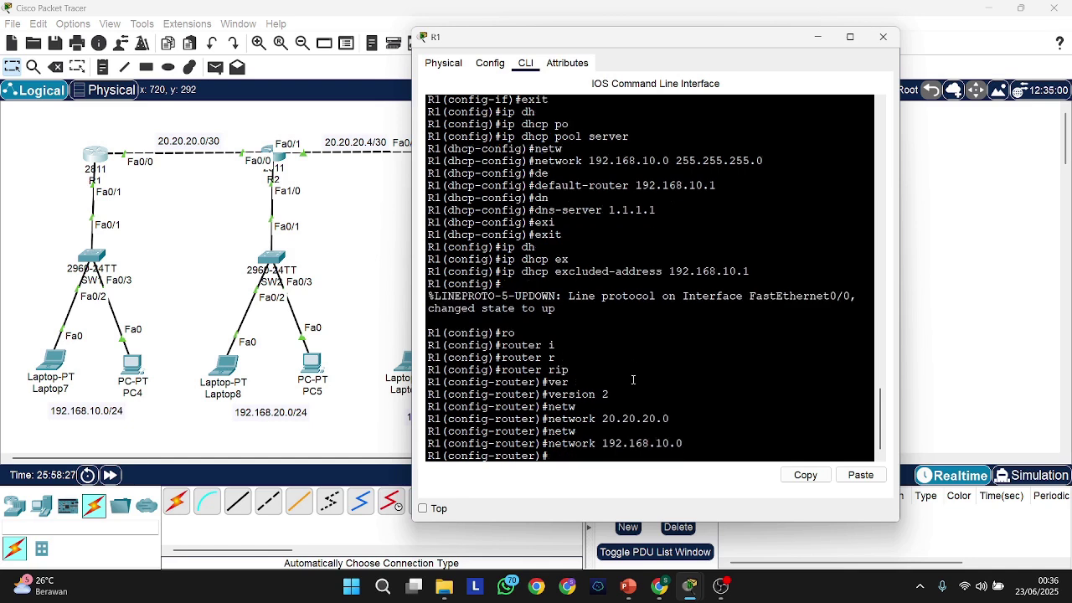
Disable automatic summarization for R1's RIP and exit router configuration mode
type("no au")
key("Tab")
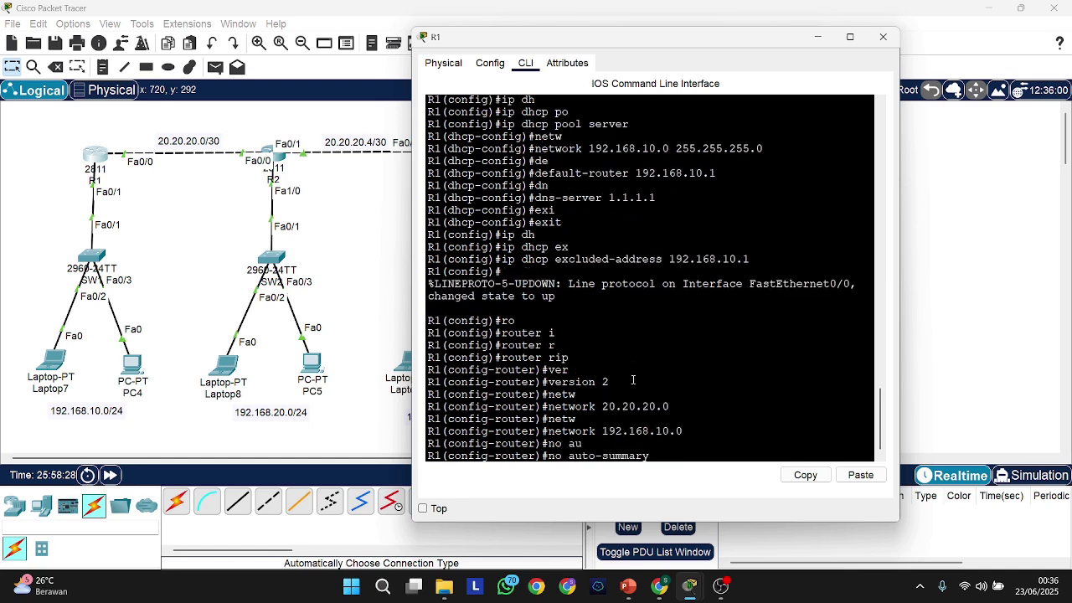
key("Return")
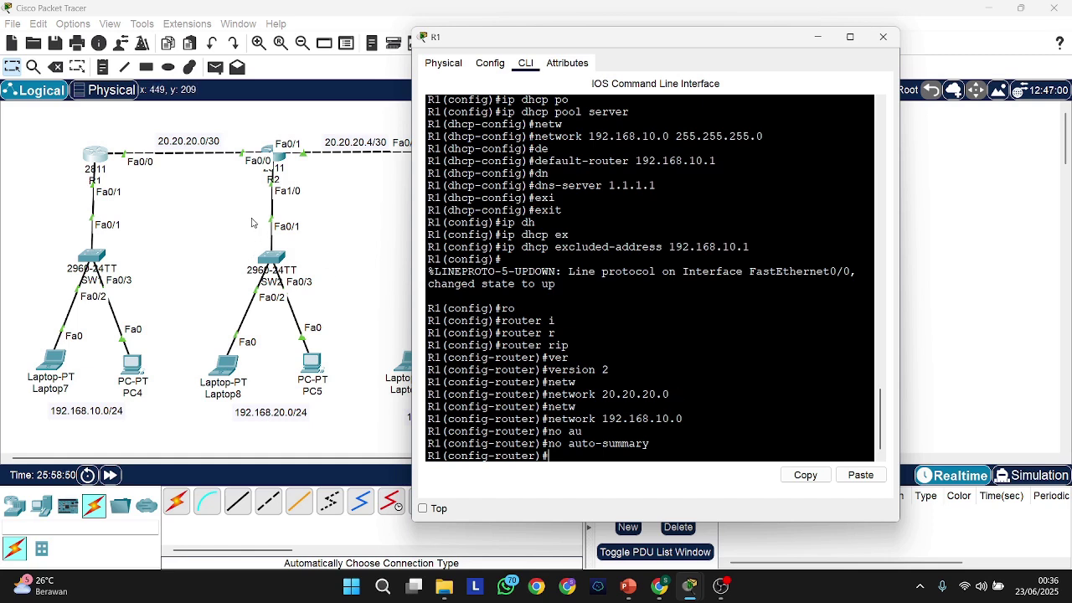
type("exi")
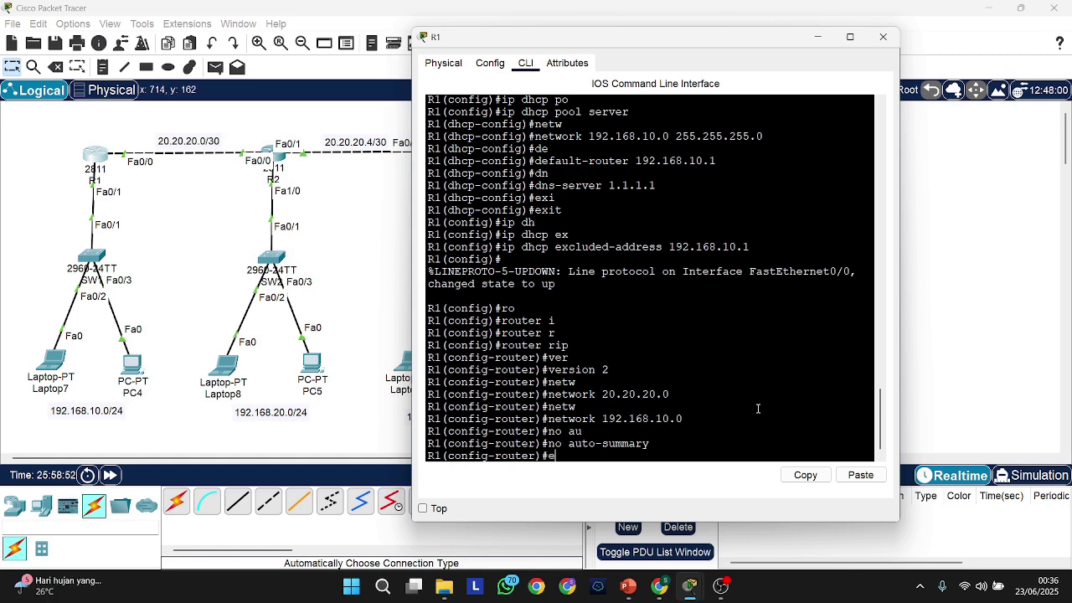
key("Tab")
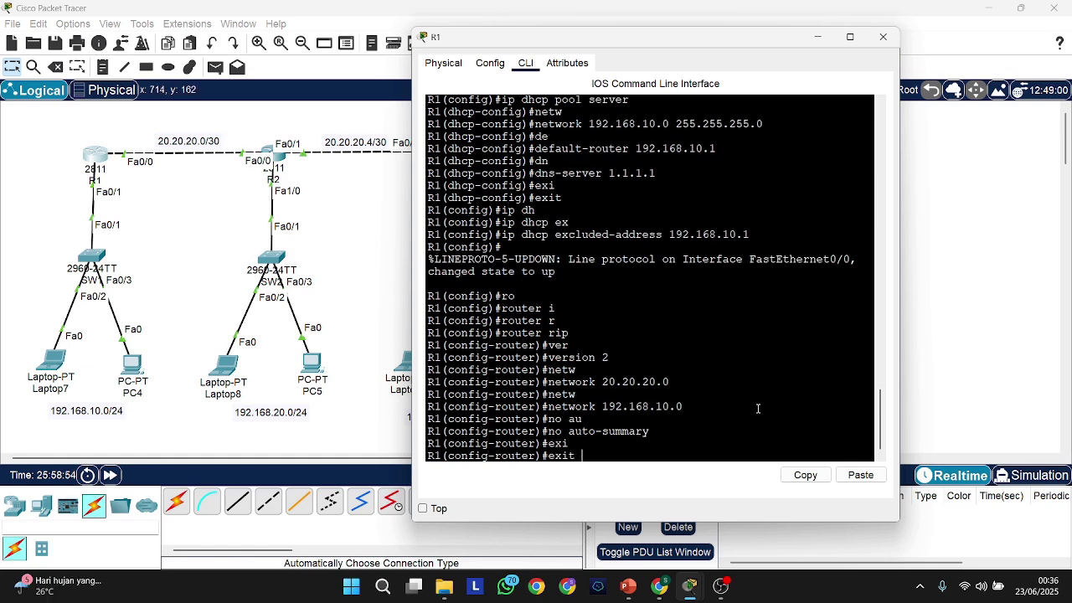
key("Return")
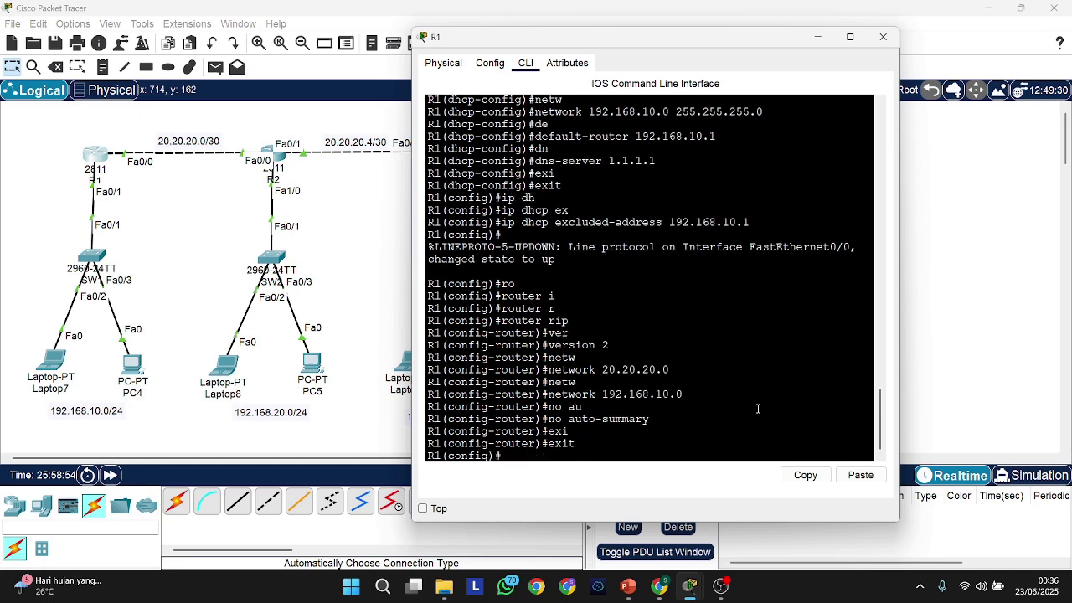
Enable RIP routing on R2 from its global configuration mode and set it to version 2
left_click(282, 161)
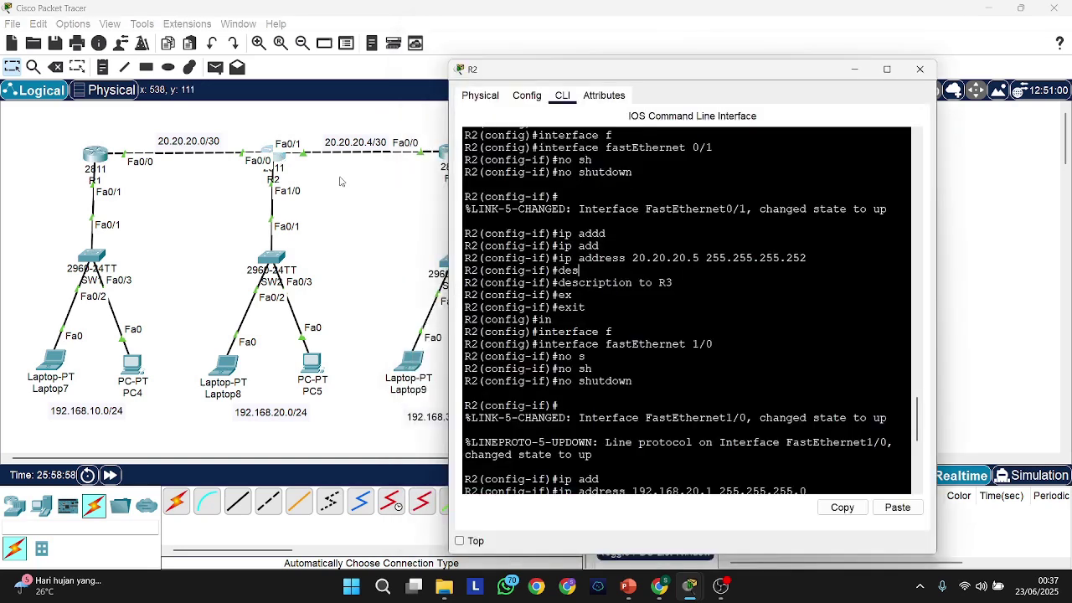
scroll(692, 438, "down", 9)
key("Return")
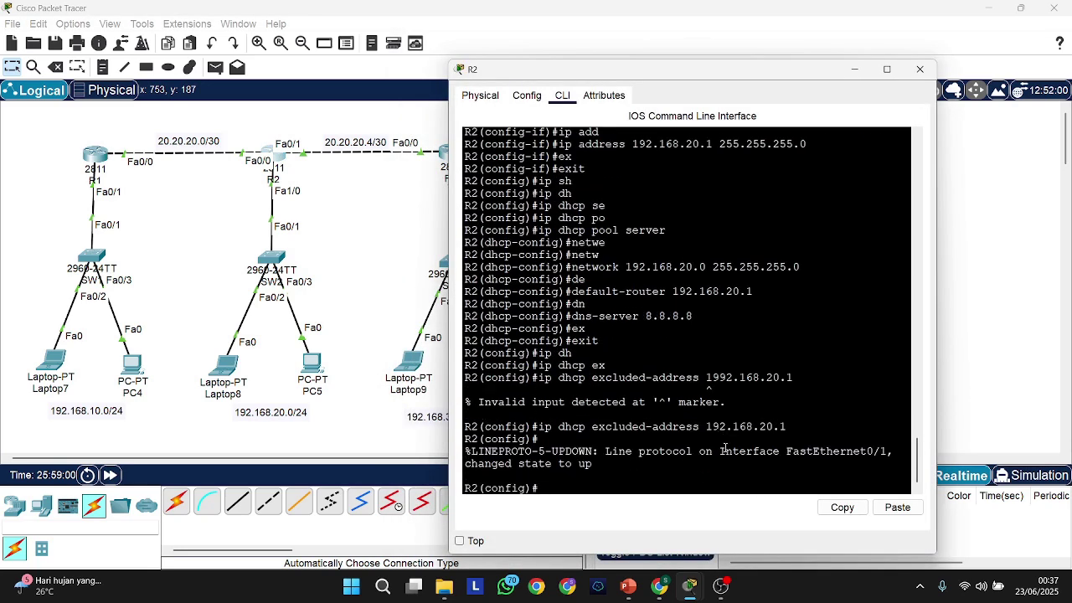
type("ro")
key("Tab")
type("ri")
key("Tab")
key("Return")
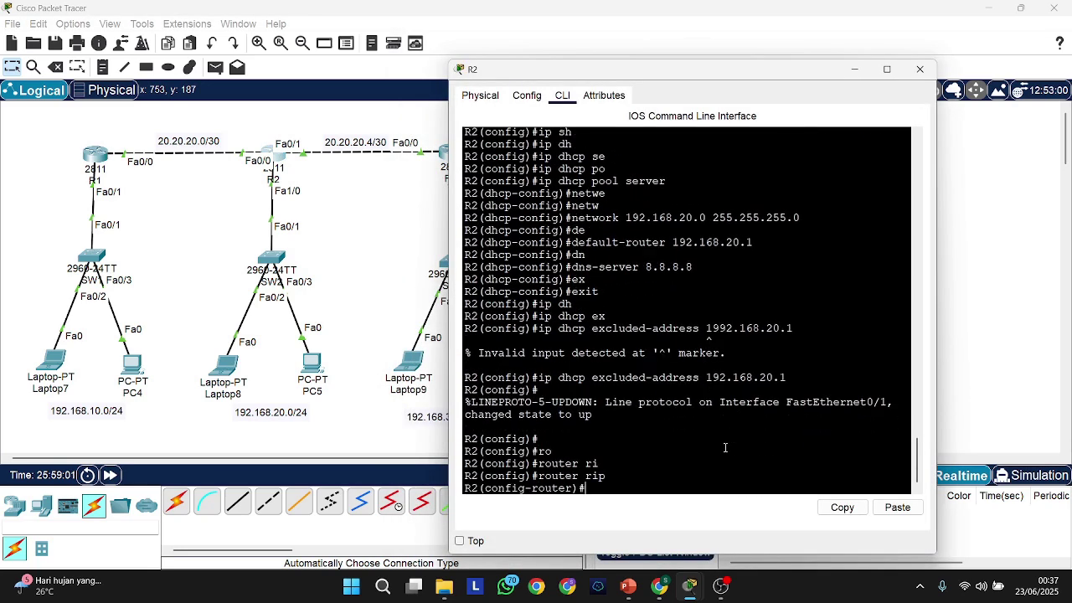
type("ver")
key("Tab")
type("2")
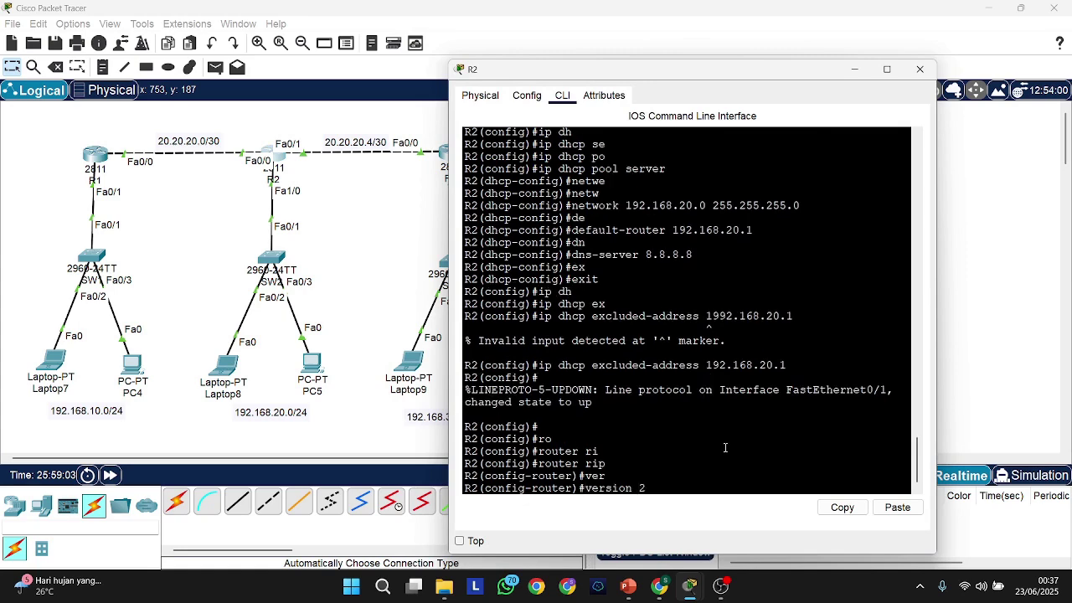
key("Return")
Add the networks 20.20.20.0, 20.20.20.4 and 192.168.20.0 to R2's RIP configuration
type("netw")
key("Tab")
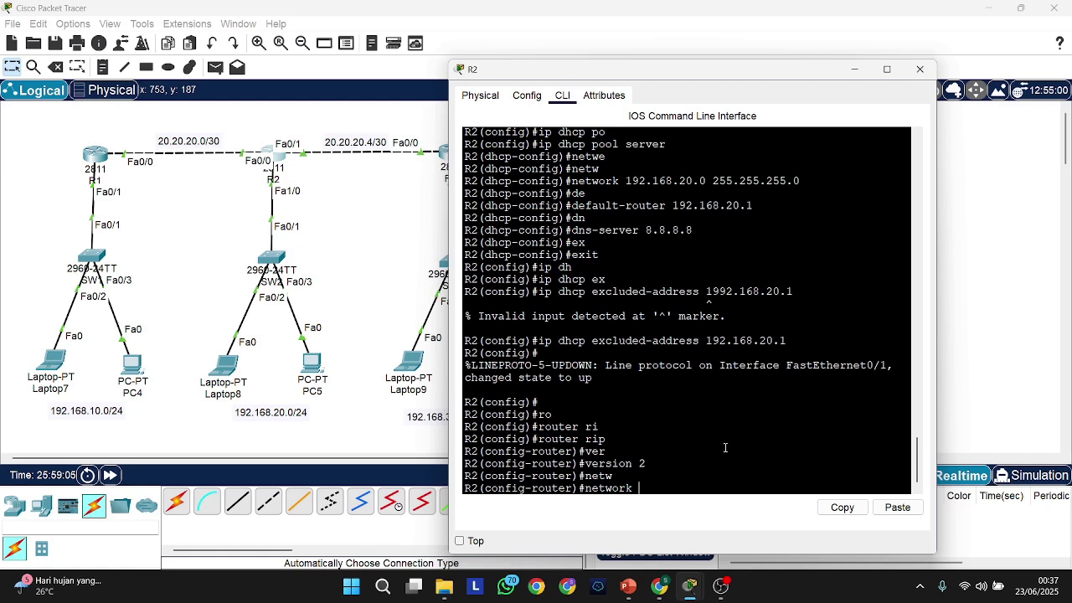
type("20.20.20.0")
key("Return")
type("netw")
key("Tab")
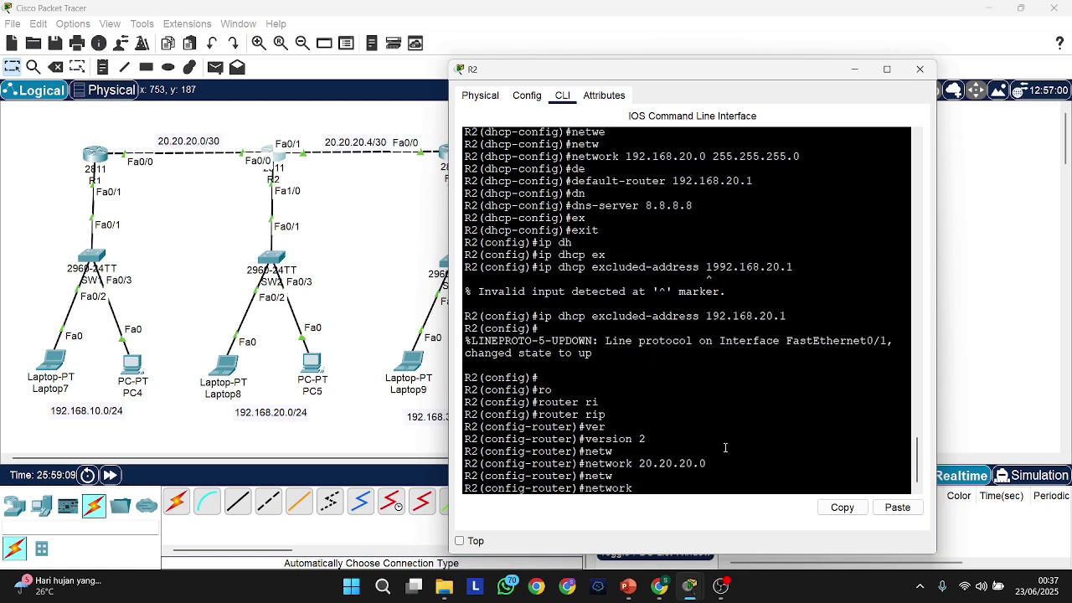
type("20.20.20.4")
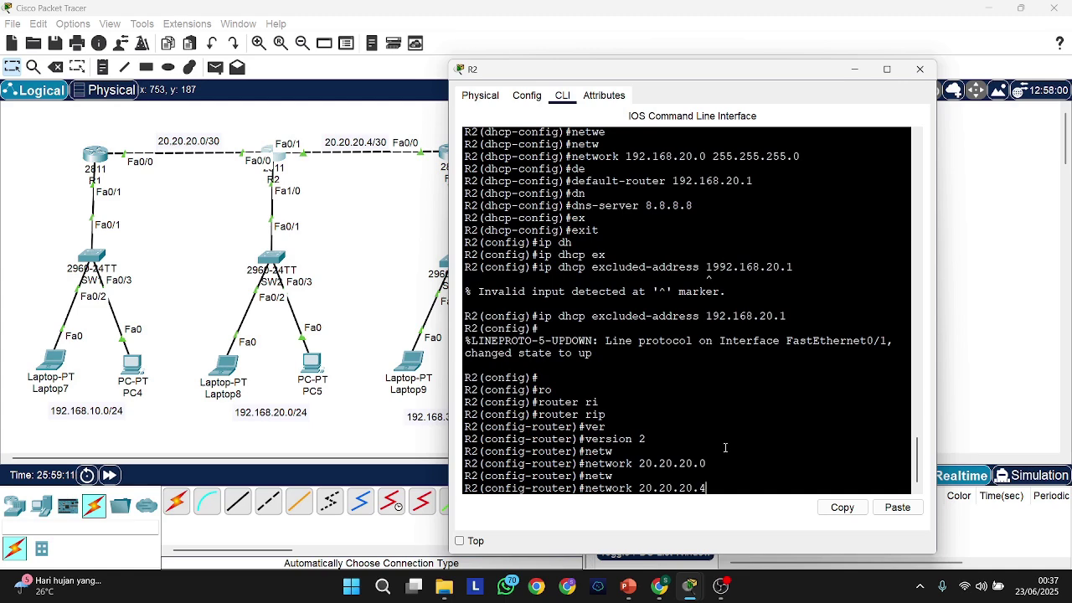
key("Return")
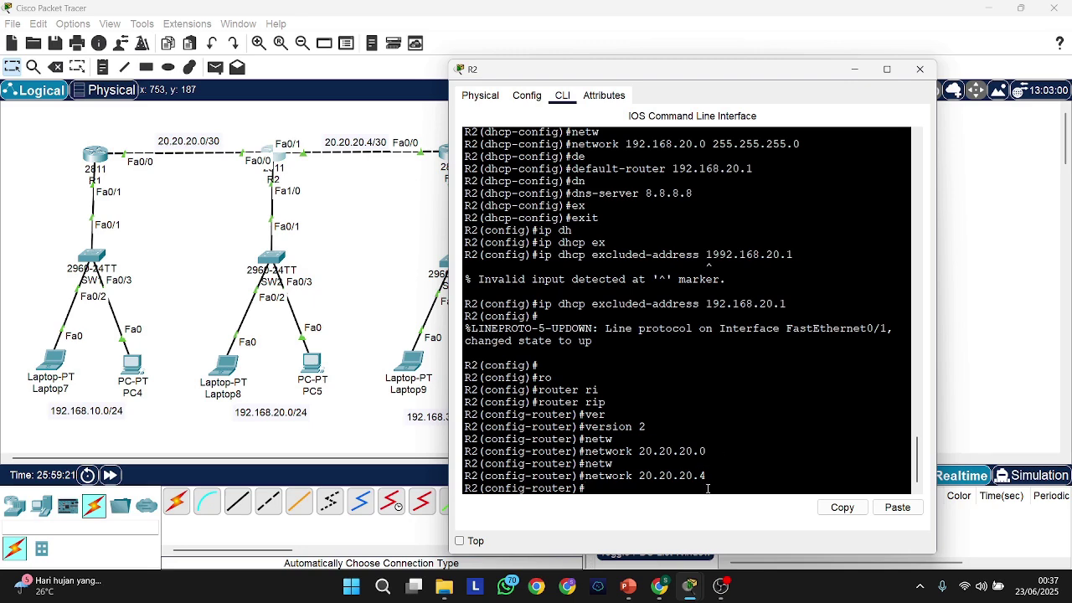
type("netw")
key("Tab")
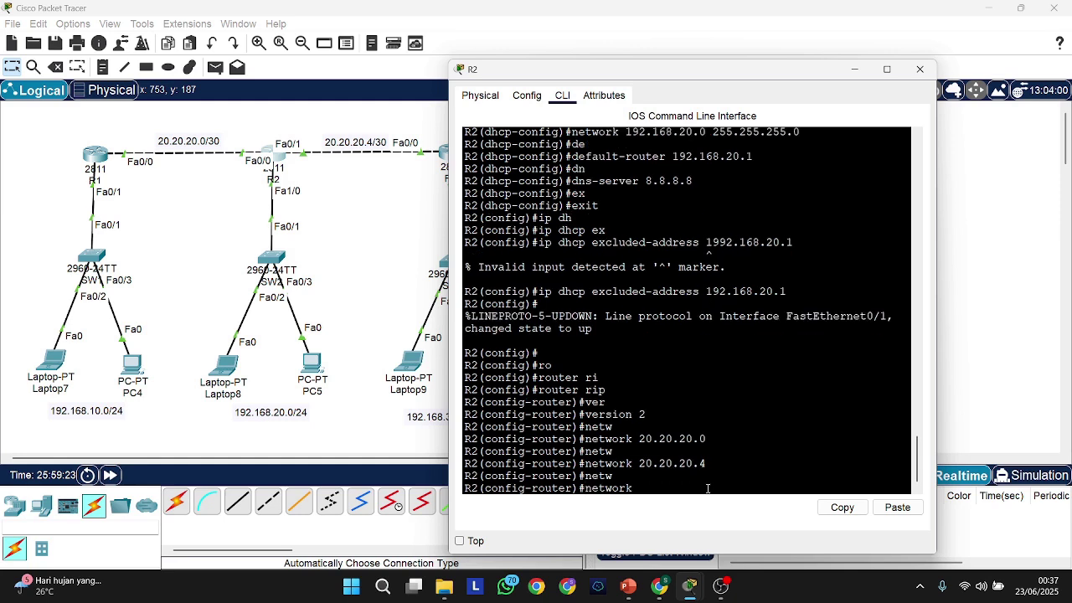
type("192.168.20.0")
key("Return")
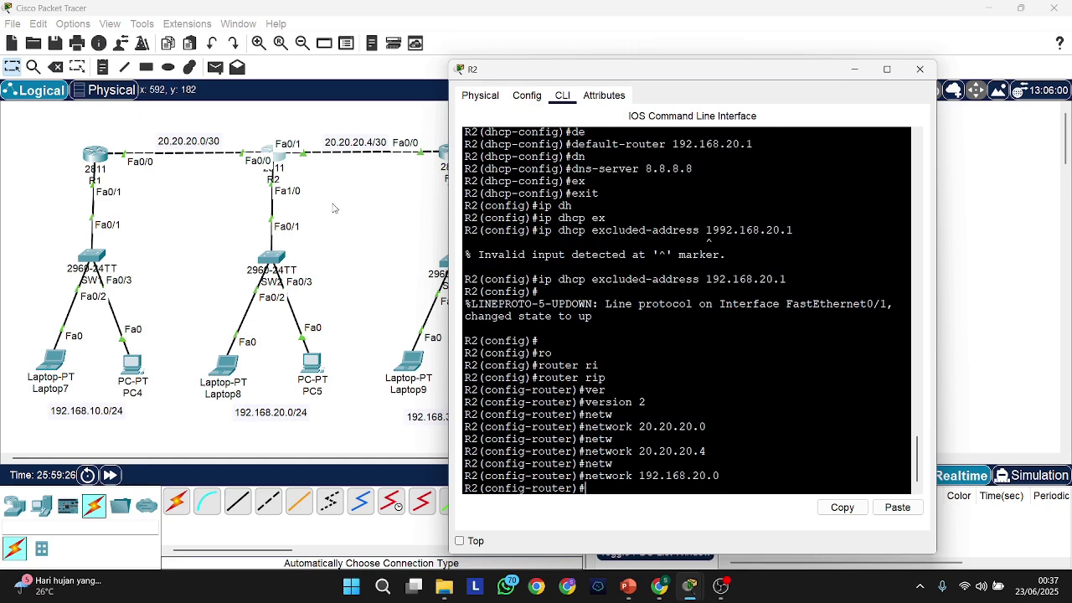
Disable automatic summarization for R2's RIP and exit router configuration mode
type("no au")
key("Tab")
key("Return")
type("exi")
key("Return")
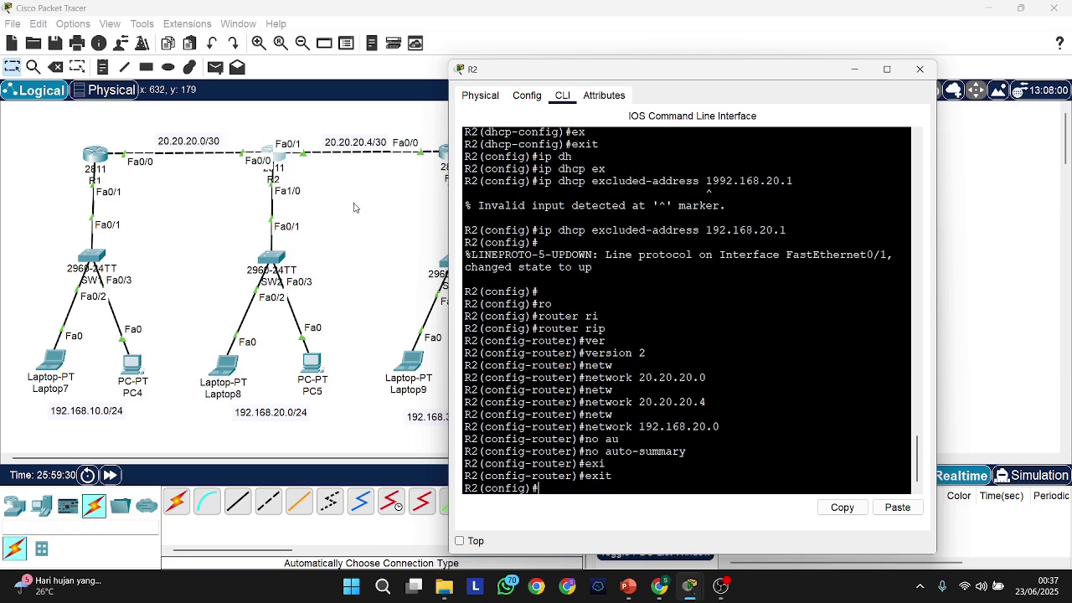
Enable RIP routing on R3 from its global configuration mode and set it to version 2
left_click(448, 159)
type("r")
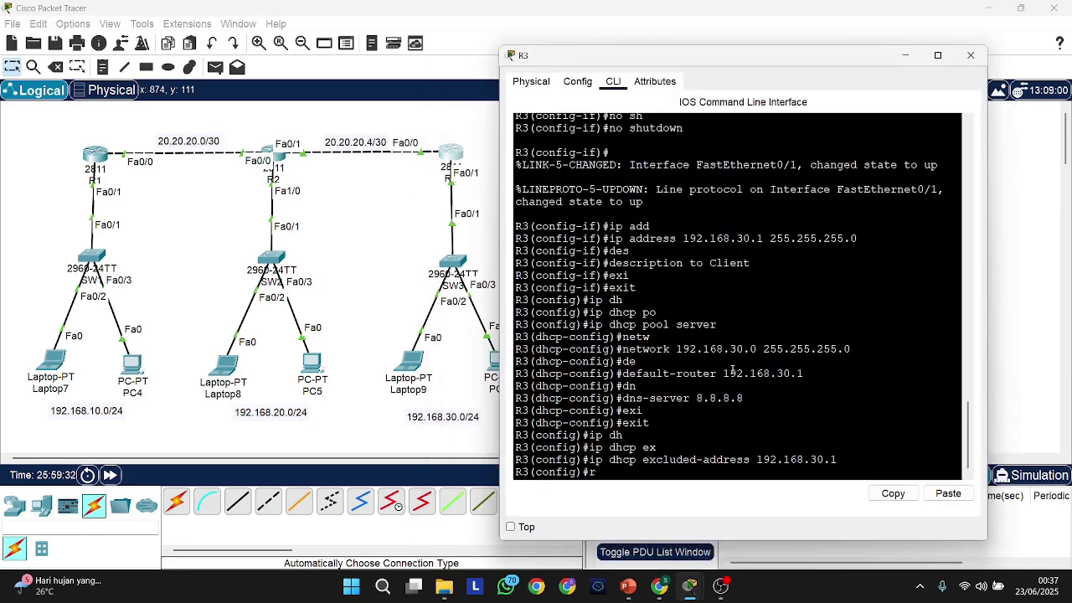
type("o")
key("Tab")
type("r")
key("Tab")
key("Return")
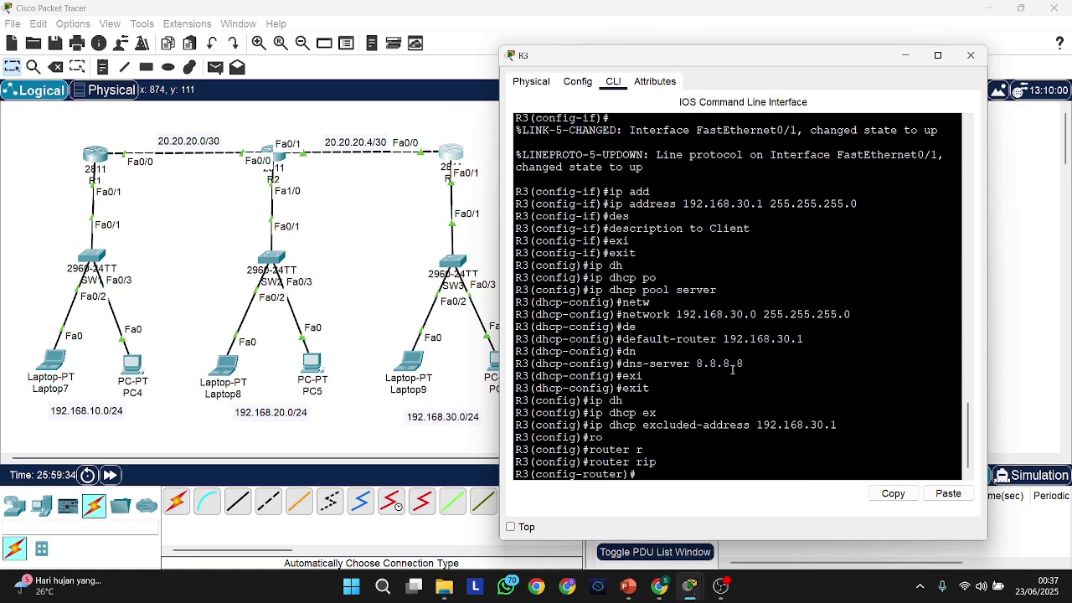
type("ver")
key("Tab")
type("2")
key("Return")
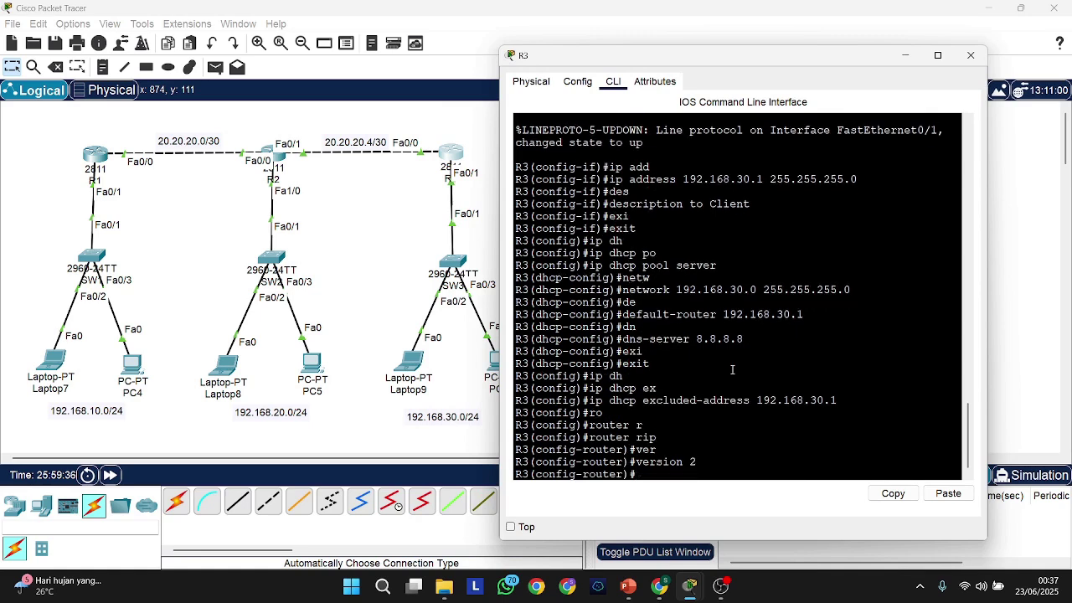
Add the networks 20.20.20.4 and 192.168.30.0 to R3's RIP configuration
type("netw")
key("Tab")
type("2")
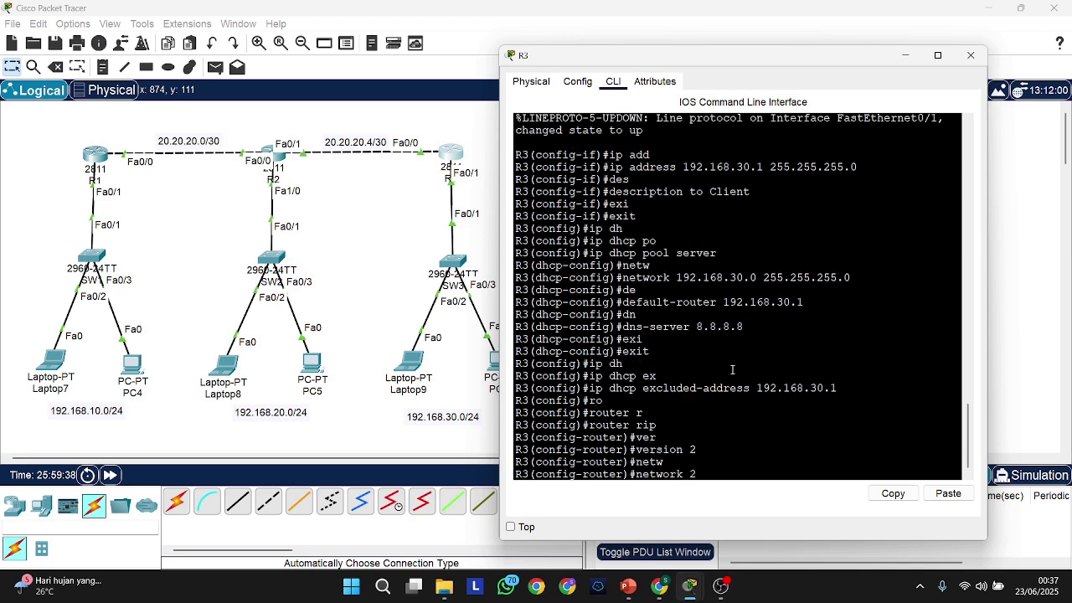
type("0.20.20.")
key("Return")
type("ne")
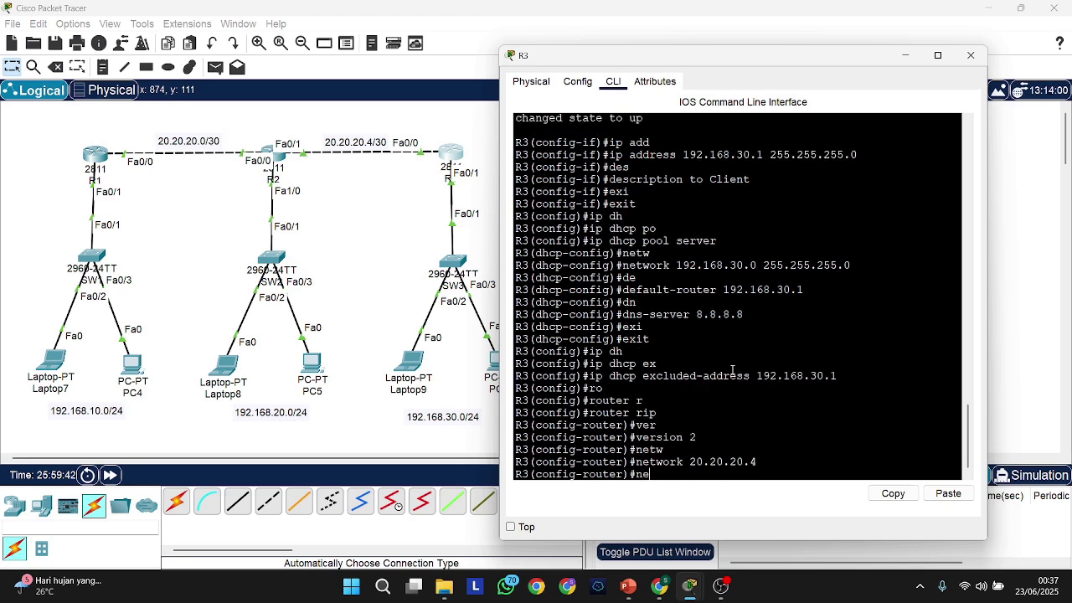
type("t")
type("w")
key("Tab")
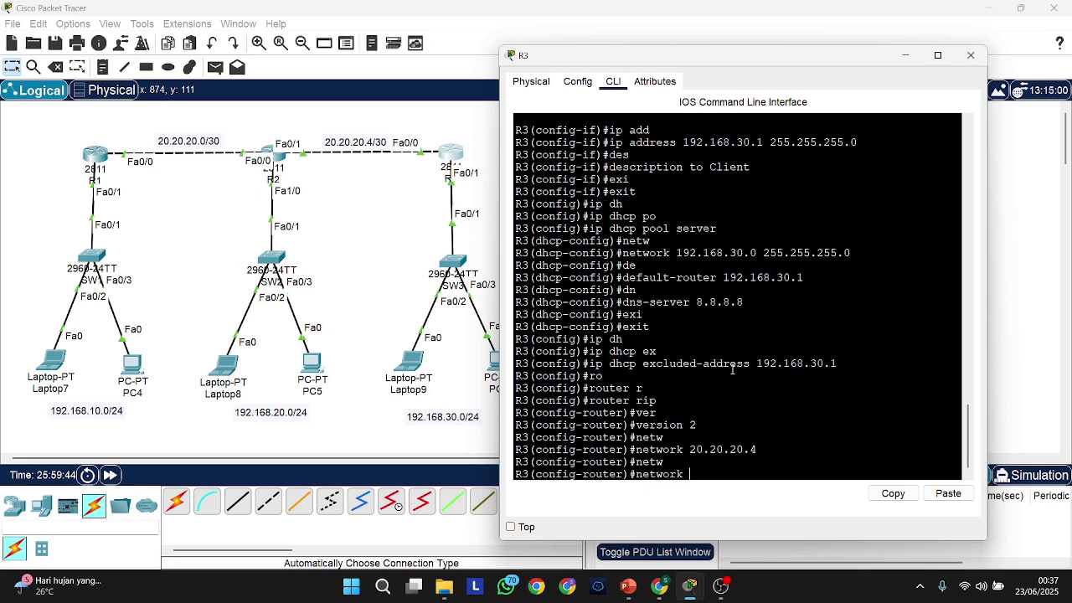
type("192..168.")
key("BackSpace")
type("30.0")
key("Return")
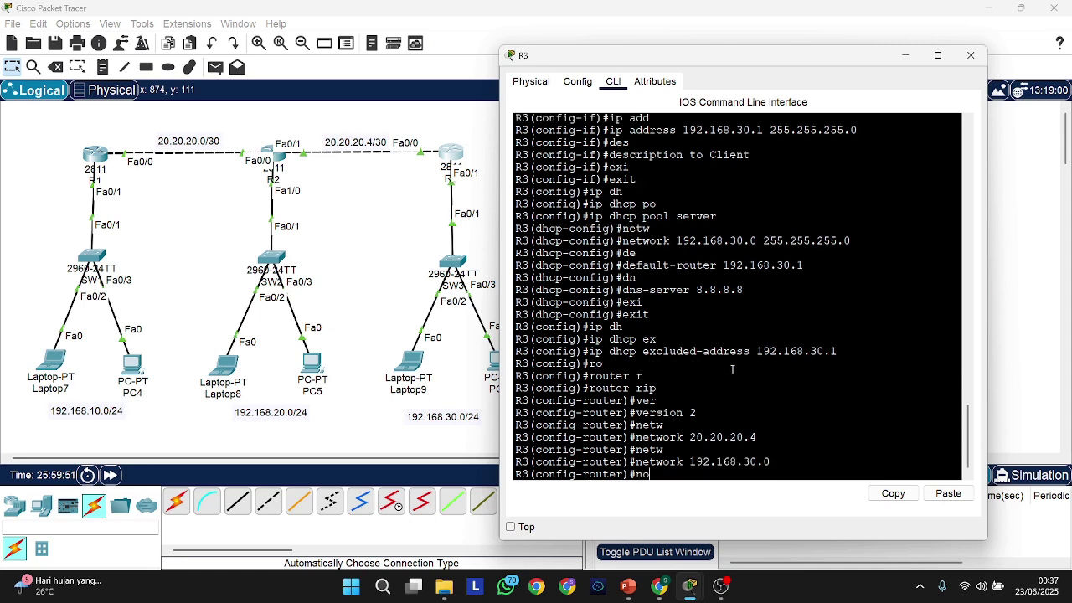
Disable automatic summarization for R3's RIP and exit router configuration mode
type("no au")
key("Tab")
key("Return")
type("exi")
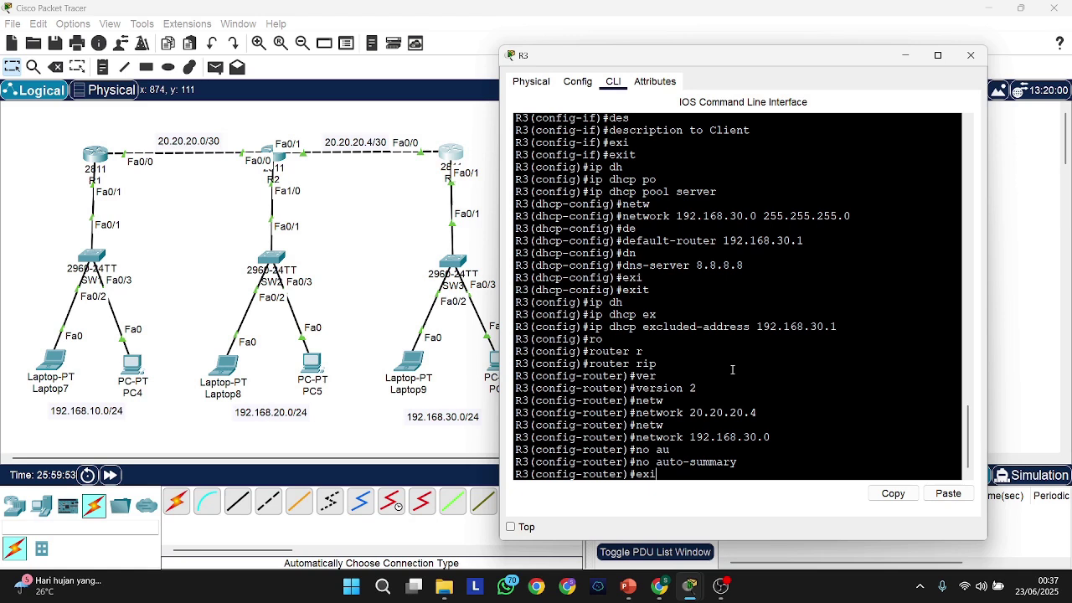
key("Tab")
key("Return")
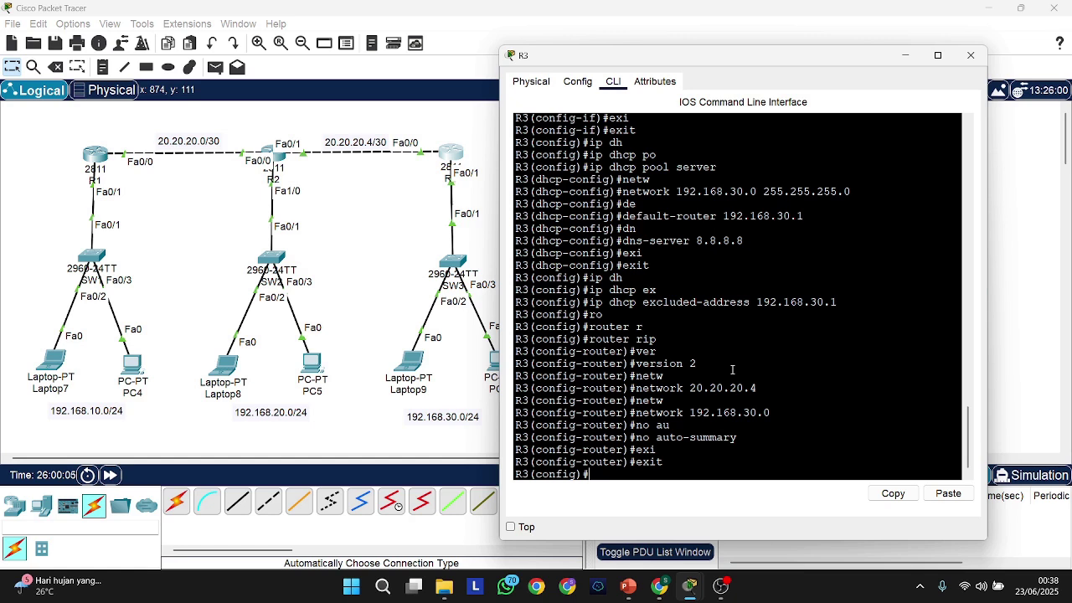
Display R3's IP routing table from configuration mode and widen the R3 window so each route fits on one line
type("do sh ip")
key("Tab")
type("rou")
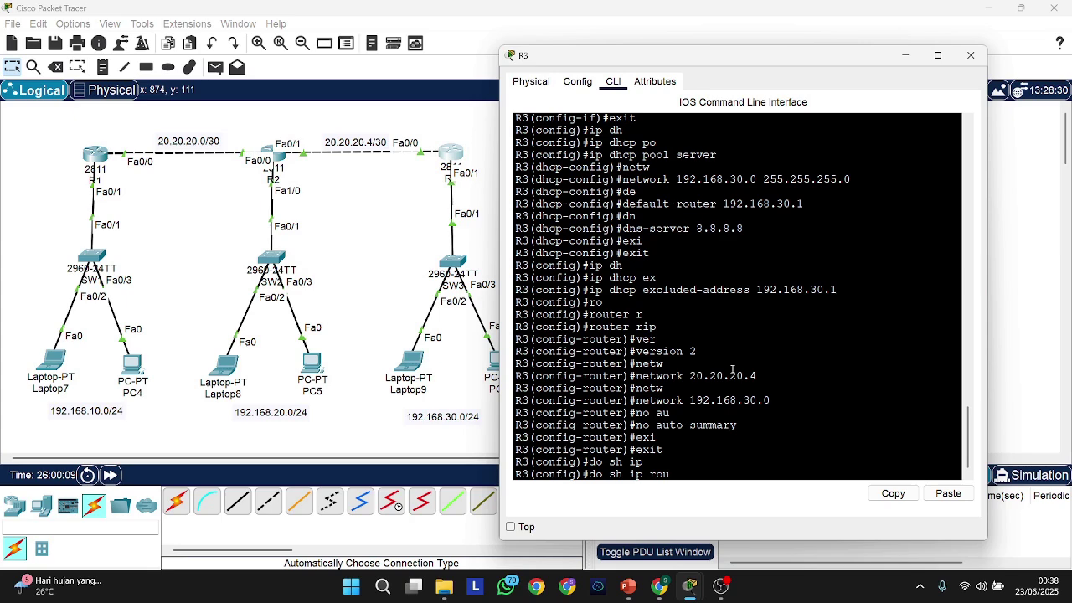
key("Return")
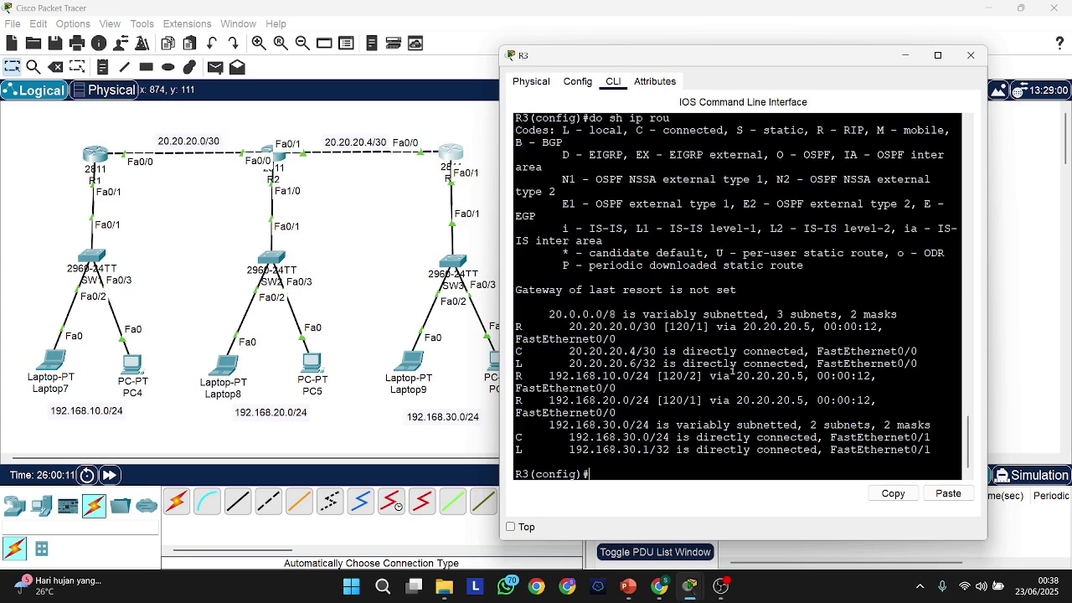
scroll(733, 371, "up", 3)
scroll(716, 310, "down", 3)
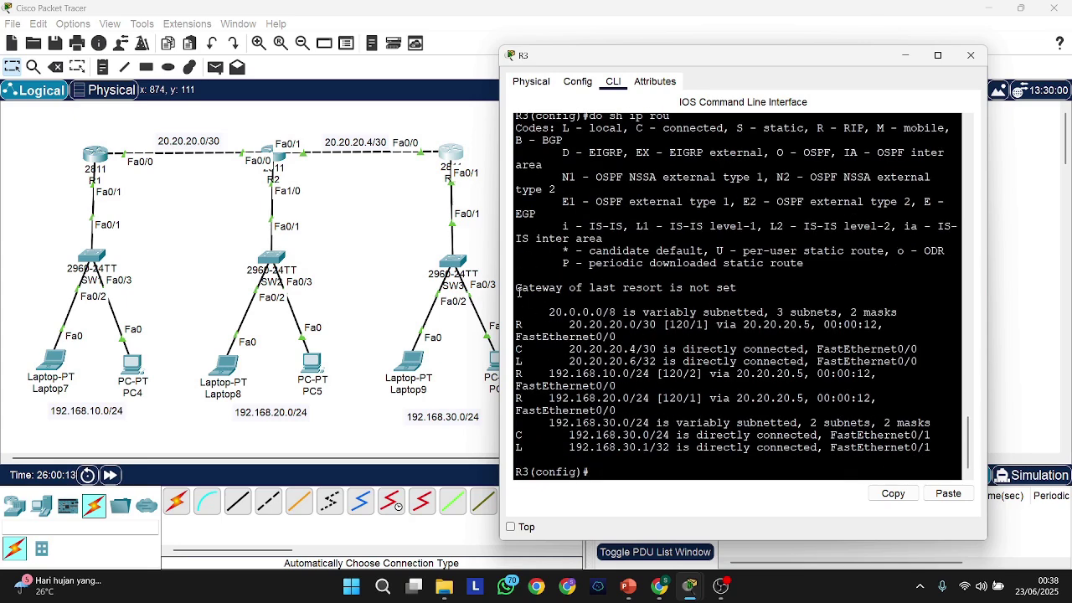
left_click_drag(501, 284, 358, 287)
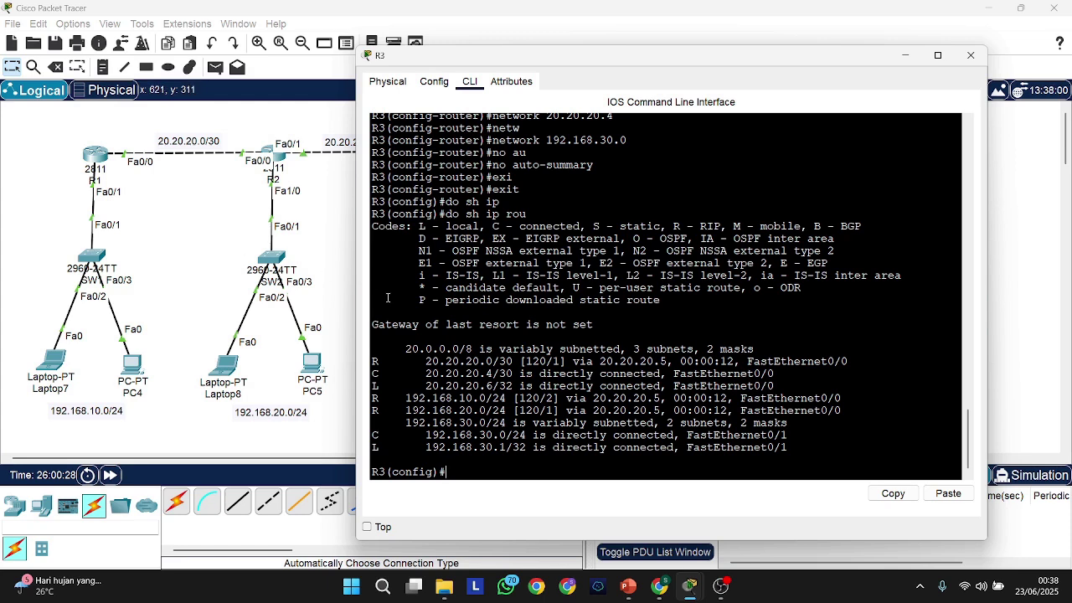
Display R1's IP routing table from configuration mode and widen the R1 window to read its routes
left_click(96, 167)
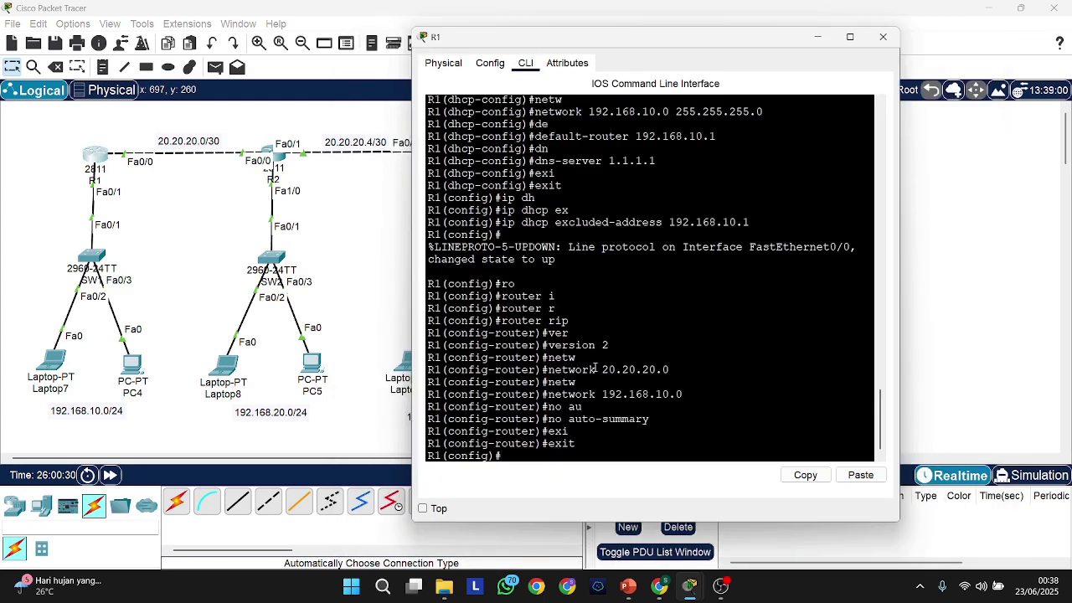
type("do sh ip rou")
key("Return")
left_click_drag(413, 297, 304, 297)
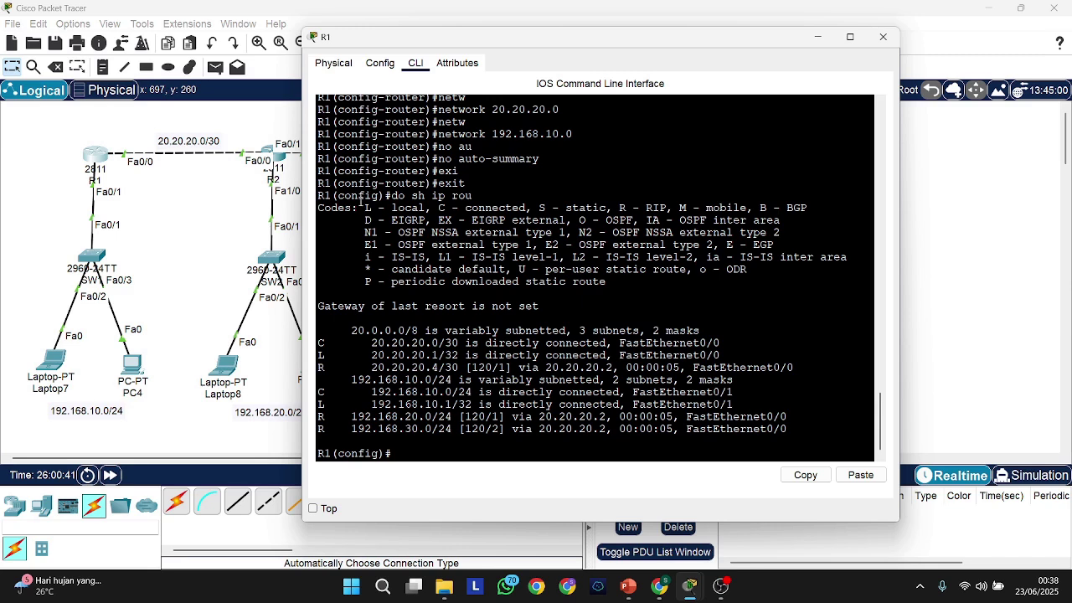
Display R2's IP routing table from configuration mode and widen the R2 window to read its routes
left_click(275, 158)
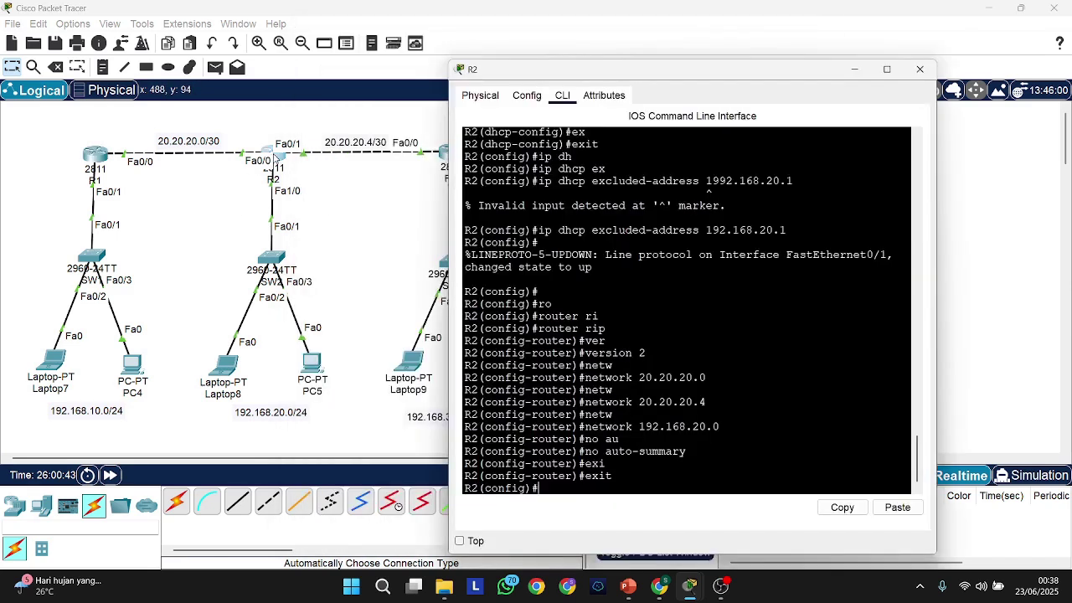
type("ro")
key("BackSpace")
key("BackSpace")
type("do sh")
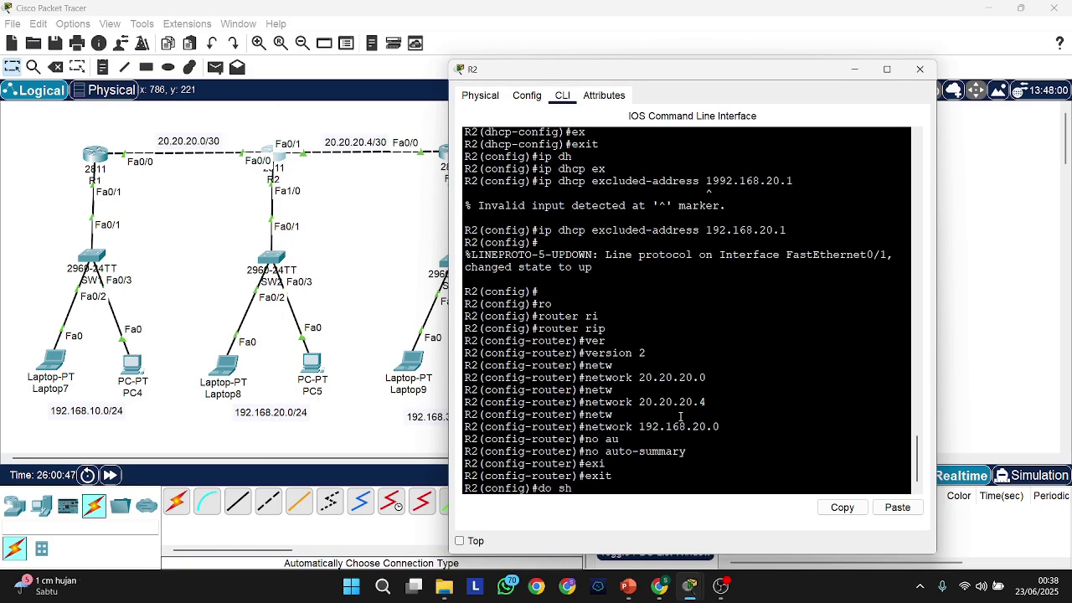
type(" ip rou")
key("Return")
key("Return")
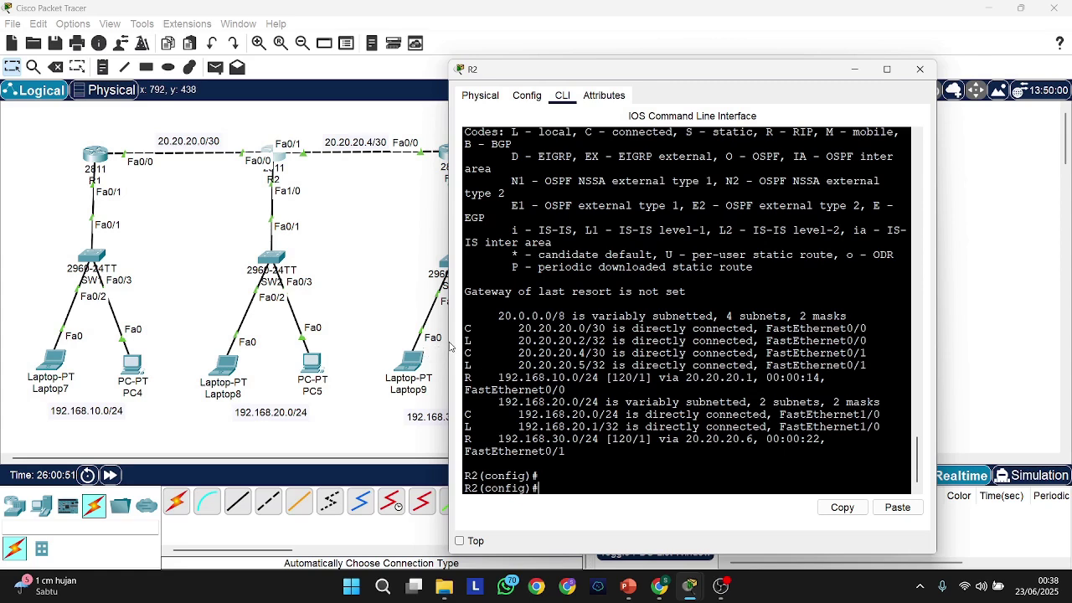
left_click_drag(450, 345, 339, 377)
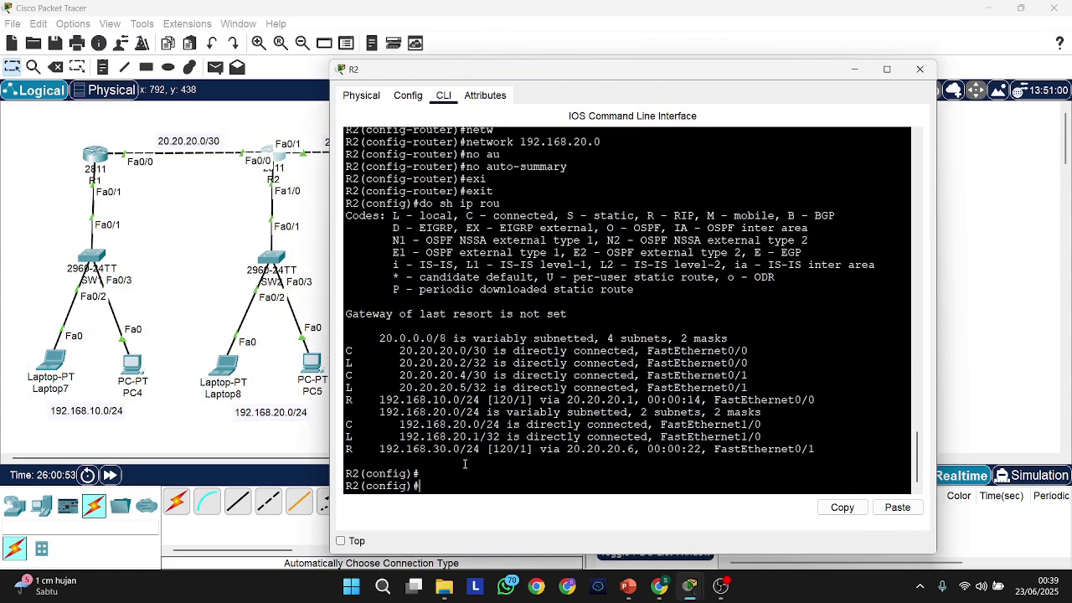
Highlight the RIP routes to 192.168.30.0/24 and 192.168.10.0/24 in R2's routing table, including the R code
triple_click(600, 449)
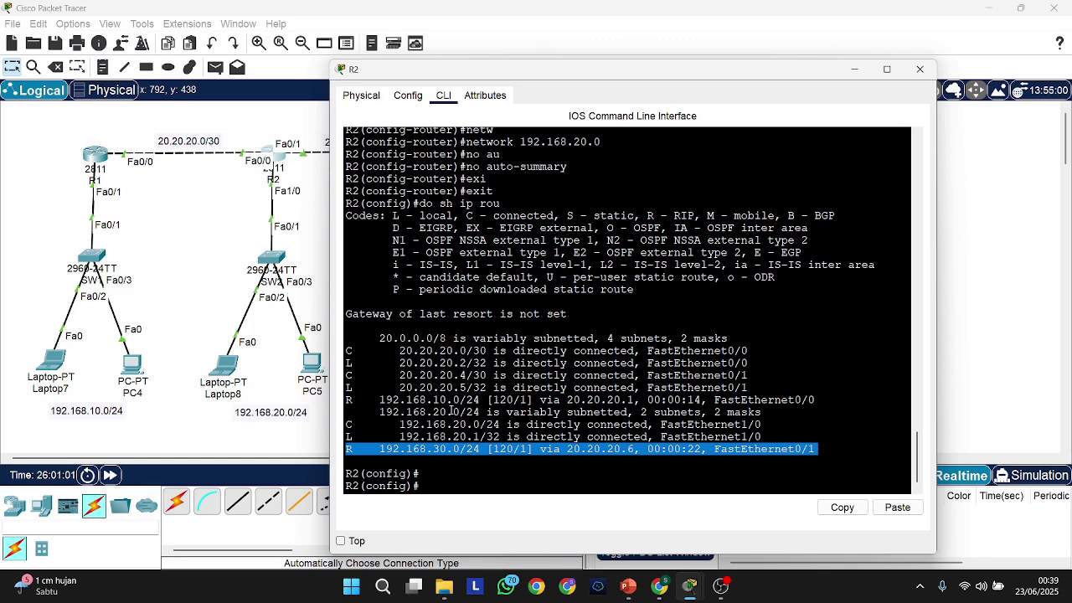
triple_click(584, 399)
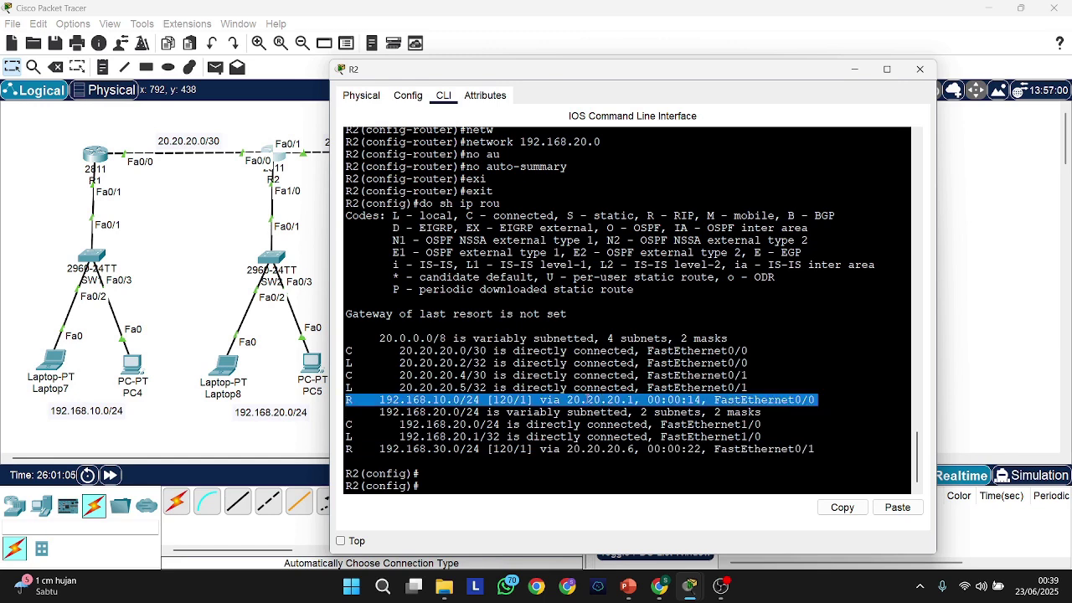
left_click_drag(352, 406, 346, 400)
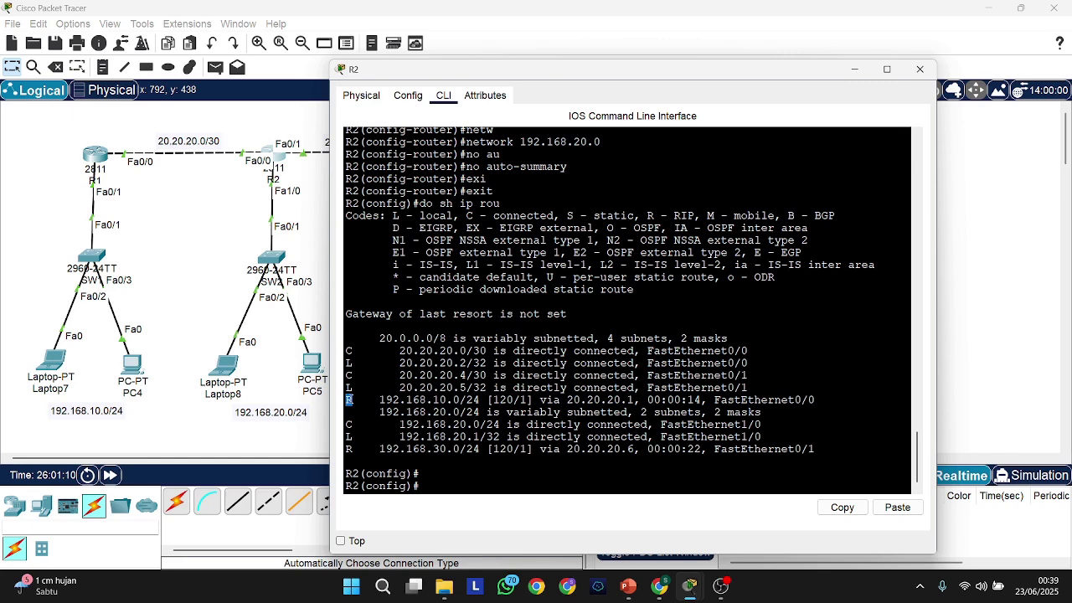
left_click(492, 400)
Test connectivity from PC6's command prompt by pinging 192.168.20.2 and 192.168.30.2
left_click(181, 349)
left_click(497, 361)
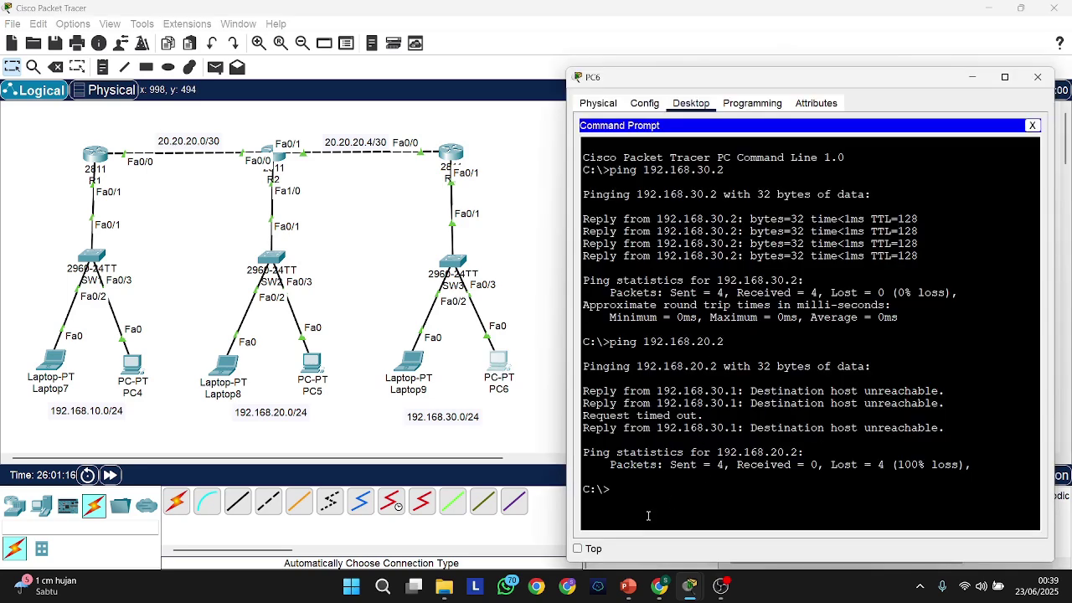
key("Up")
key("Return")
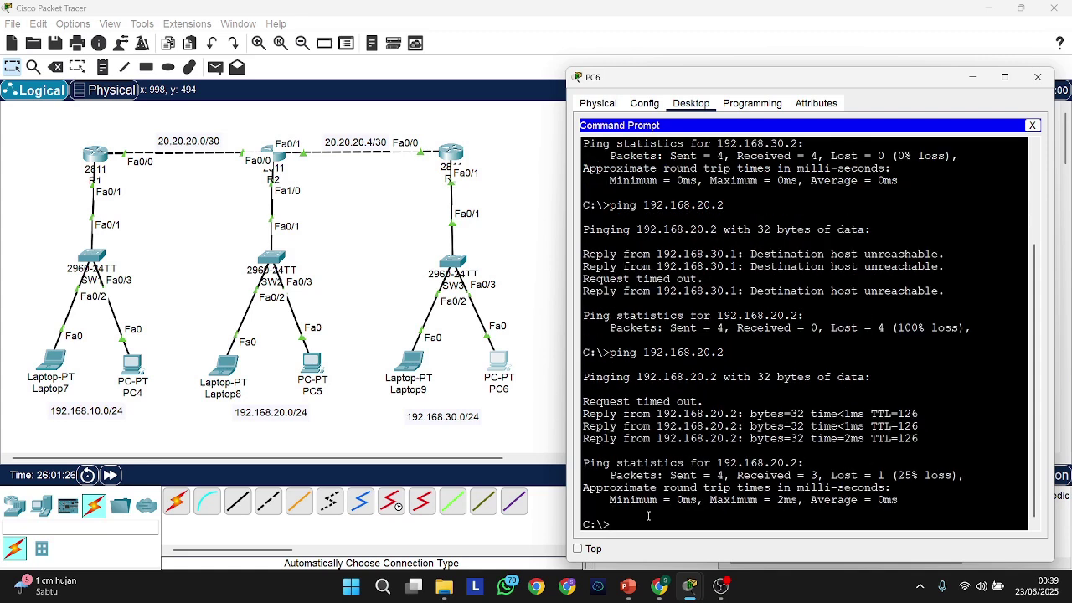
type("ping 192.168.30.2")
key("Return")
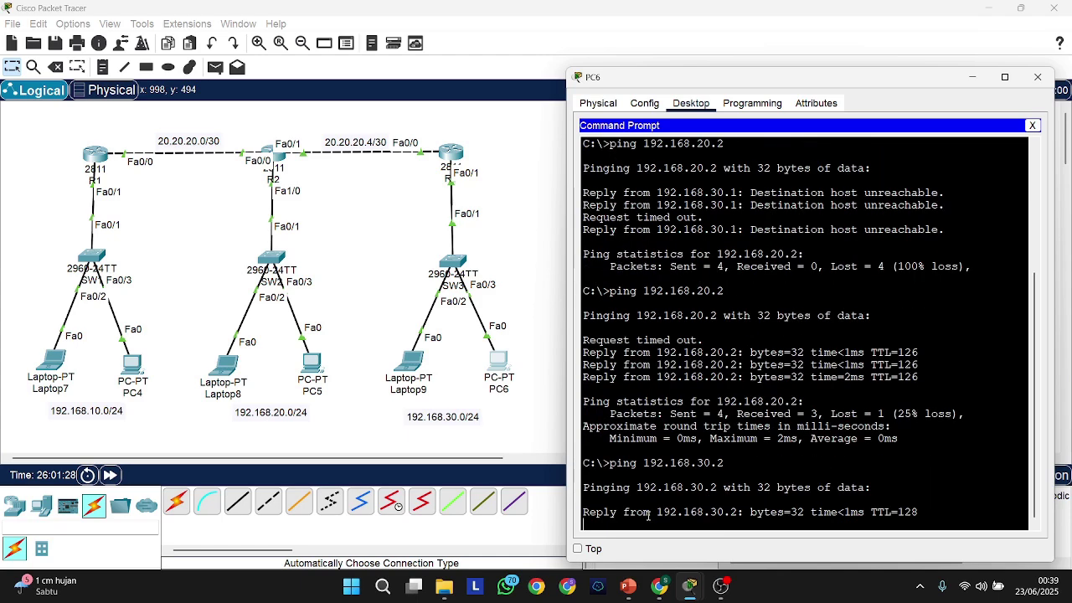
Close Laptop7's IP configuration, open its command prompt and ping 192.168.30.3
left_click(56, 360)
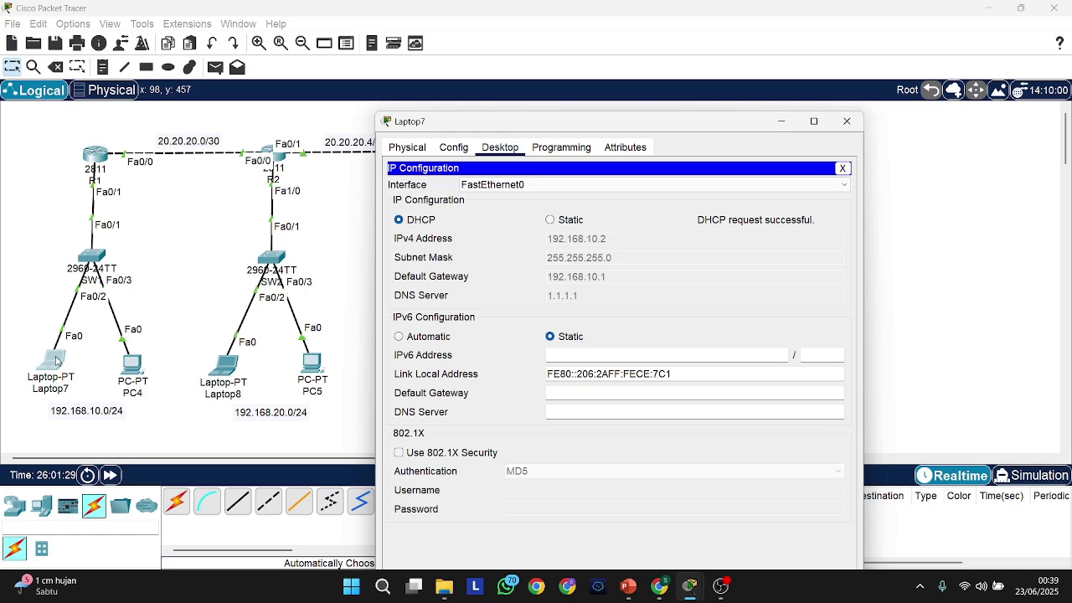
left_click(842, 168)
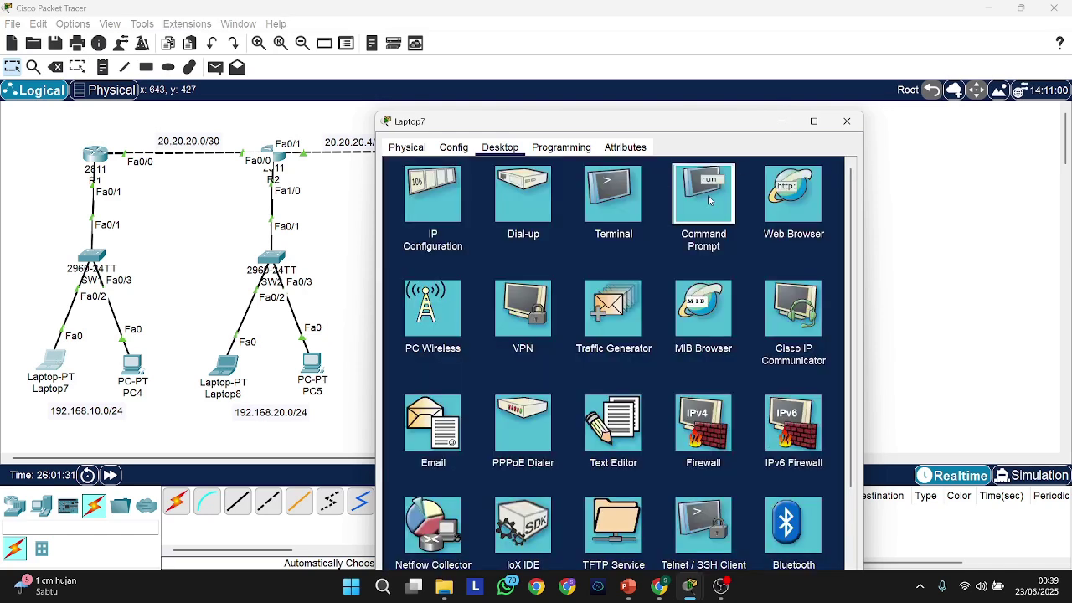
left_click(705, 194)
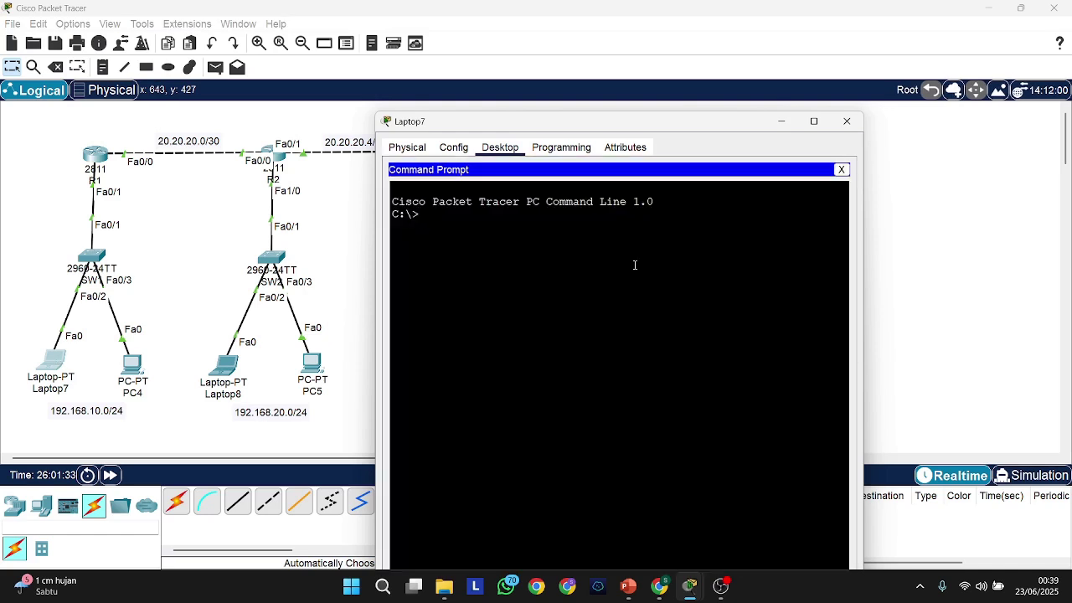
type("ping 192.168.30.3")
key("Return")
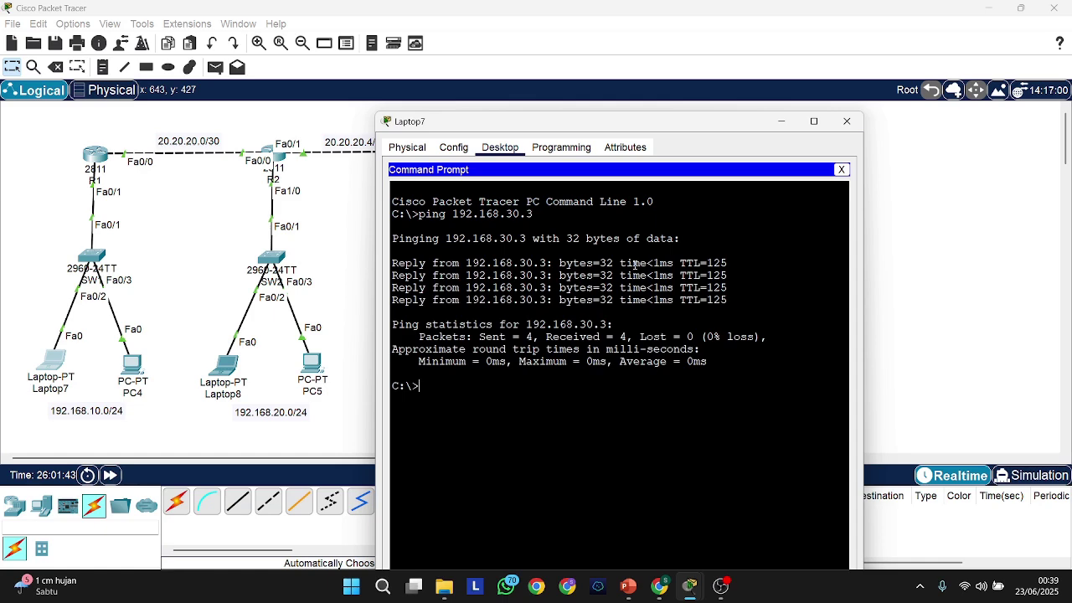
Reuse the previous ping command on Laptop7 with its target changed to 192.168.20.3
key("Up")
key("Left")
key("Left")
key("BackSpace")
key("BackSpace")
type("20")
key("Return")
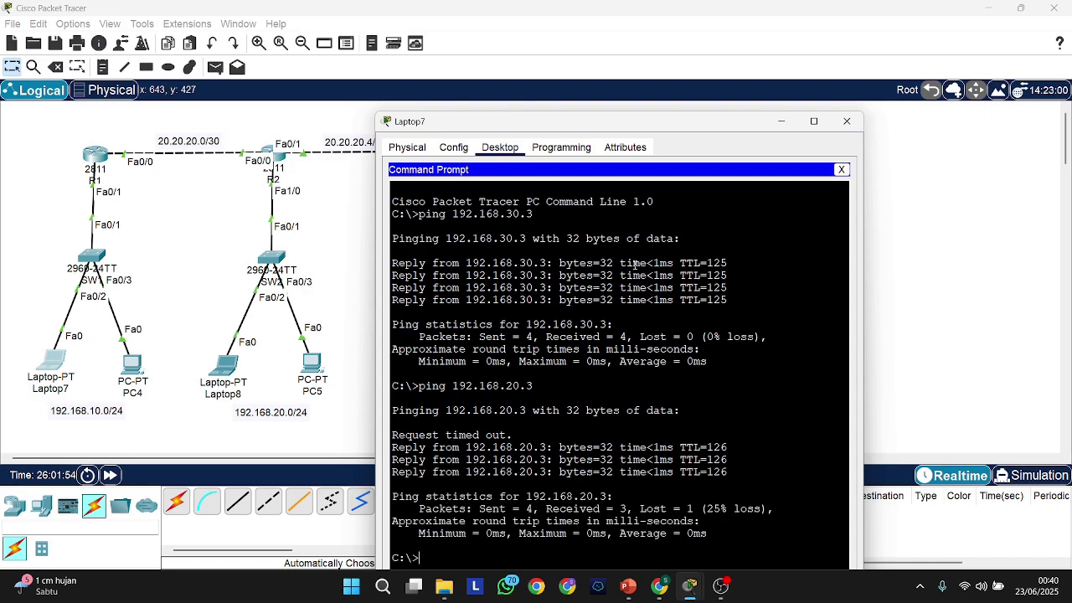
Repeat the ping to 192.168.20.3 from Laptop7, reposition its window to read the replies, and return to the topology
key("Up")
key("Return")
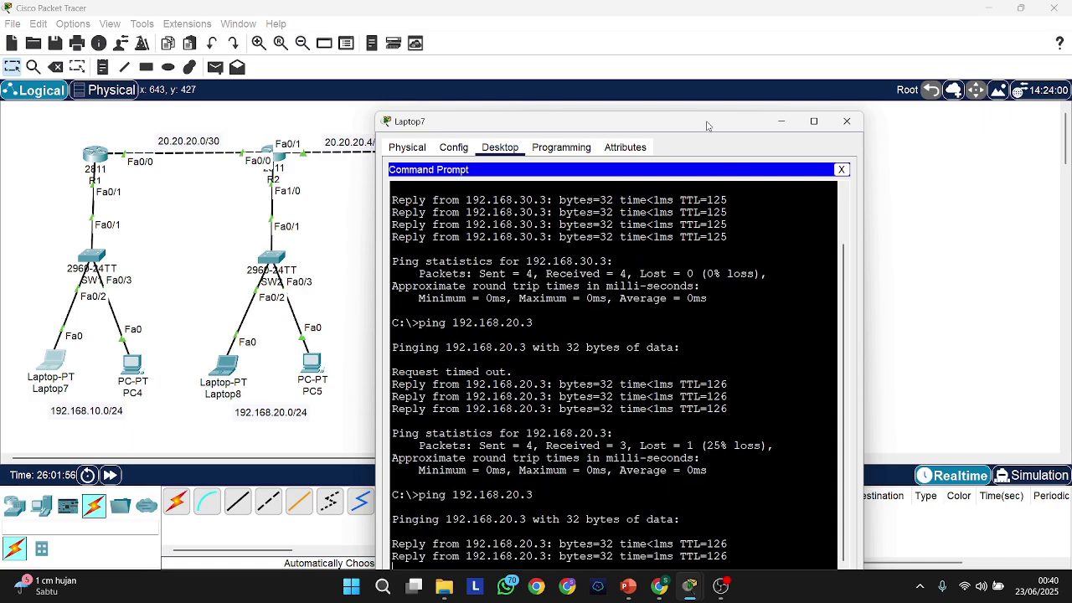
left_click_drag(706, 126, 713, 77)
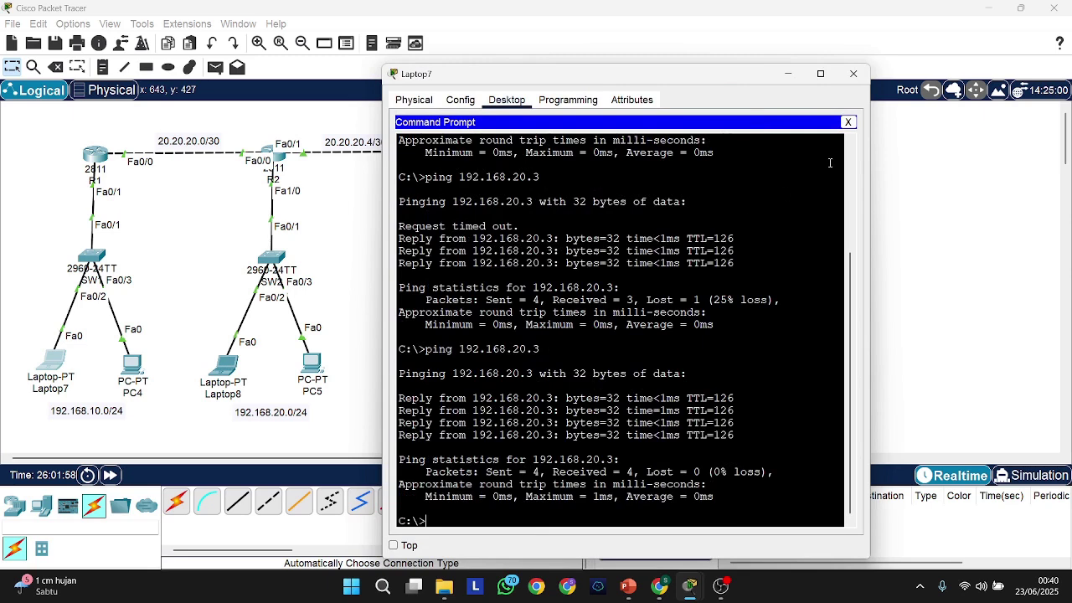
left_click(929, 150)
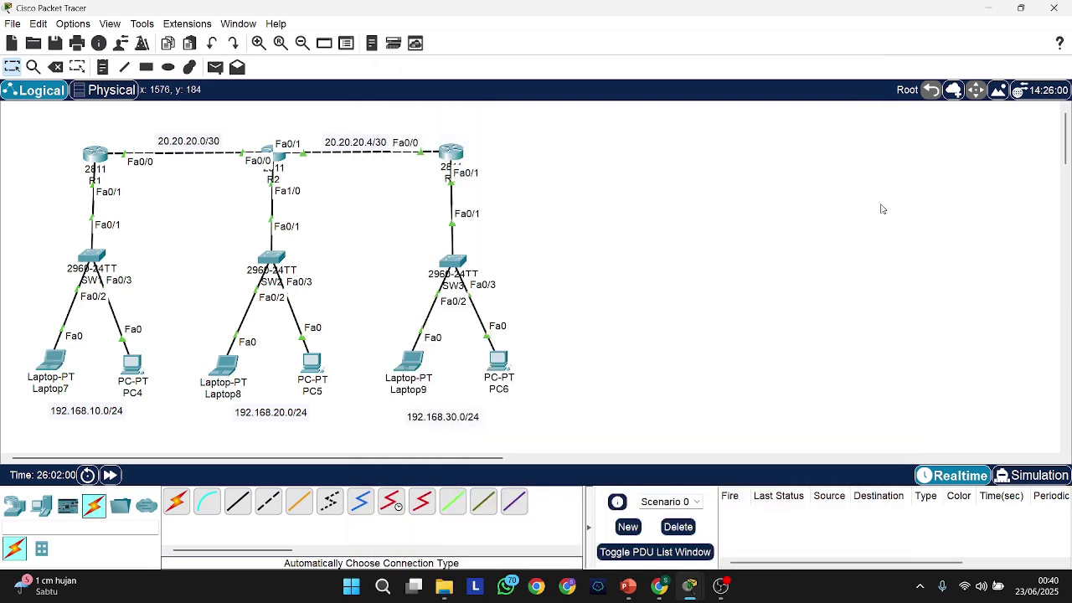